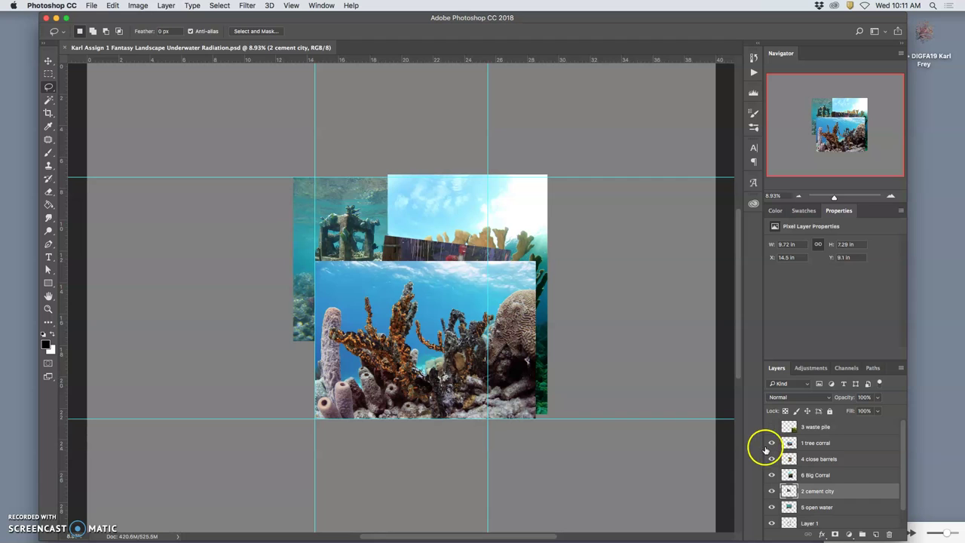
# - Flick the 1 tree corral layer on and off to compare, then hide it
pyautogui.click(814, 445)
pyautogui.click(772, 444)
pyautogui.click(772, 445)
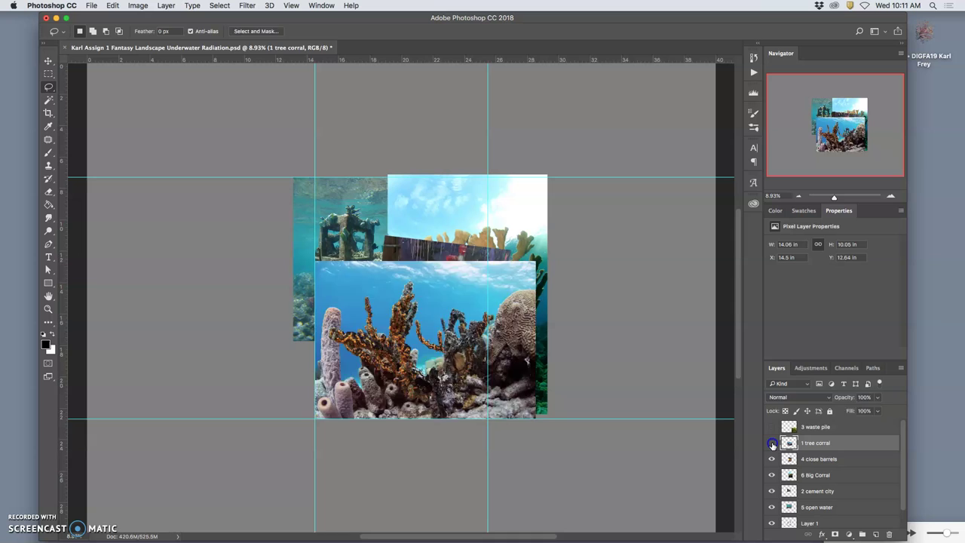
pyautogui.click(772, 445)
pyautogui.click(772, 444)
pyautogui.click(772, 444)
pyautogui.click(772, 445)
pyautogui.click(772, 445)
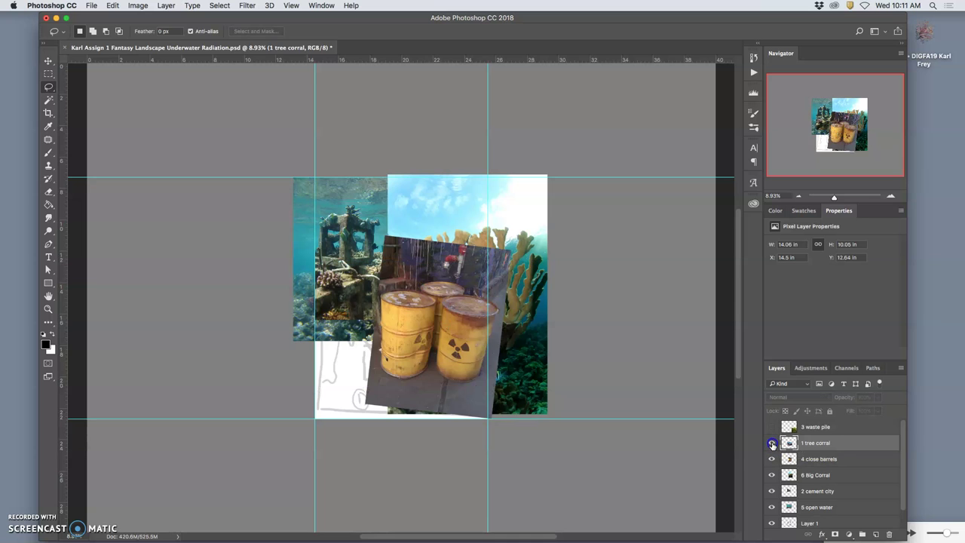
pyautogui.click(772, 445)
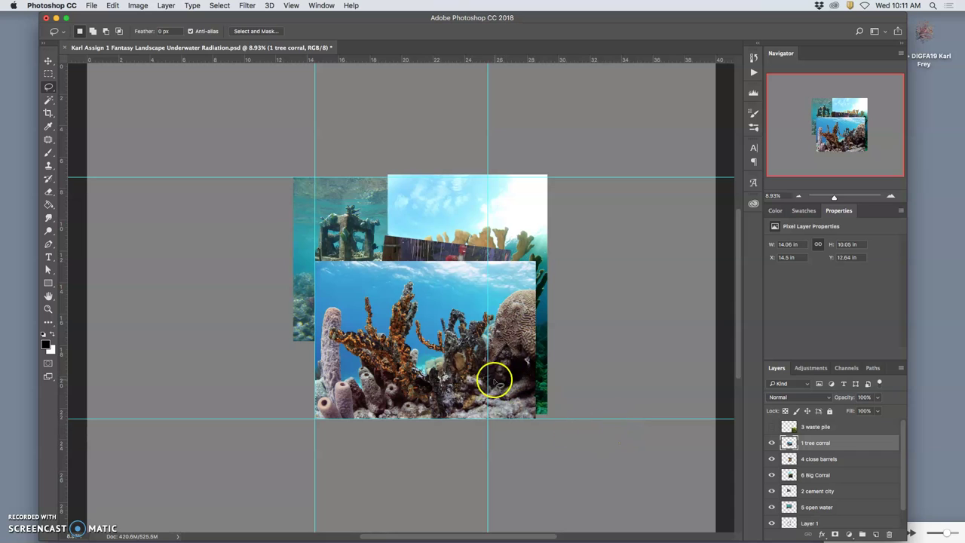
pyautogui.click(772, 445)
pyautogui.click(772, 445)
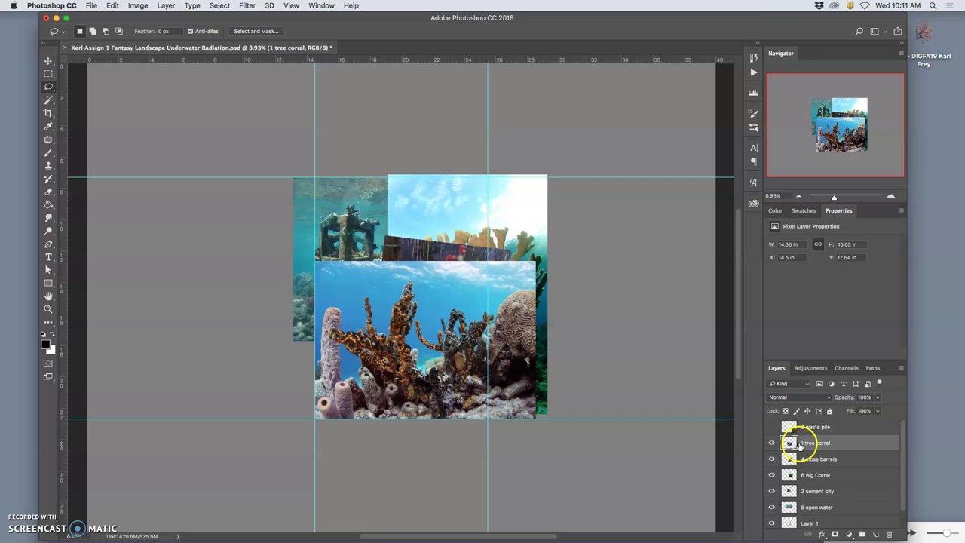
pyautogui.rightClick(841, 443)
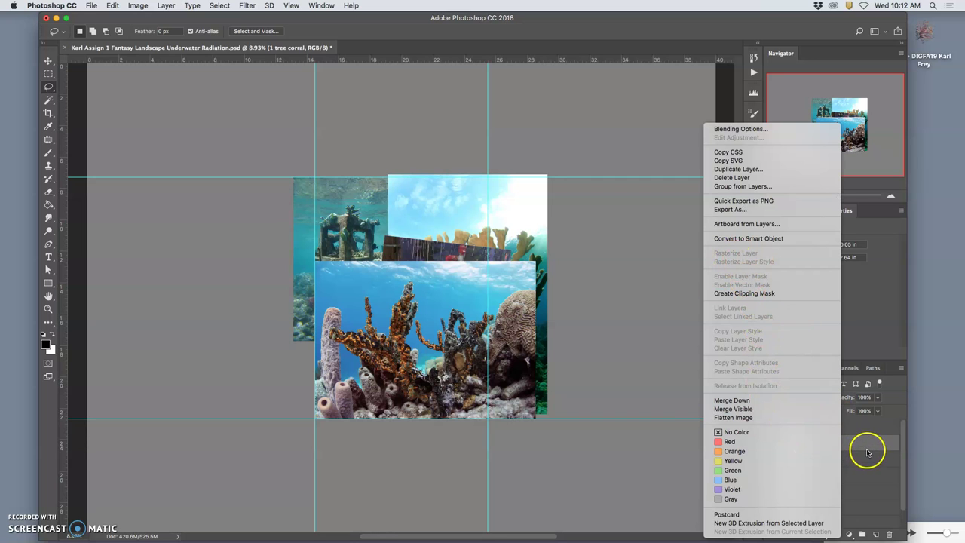
pyautogui.click(866, 448)
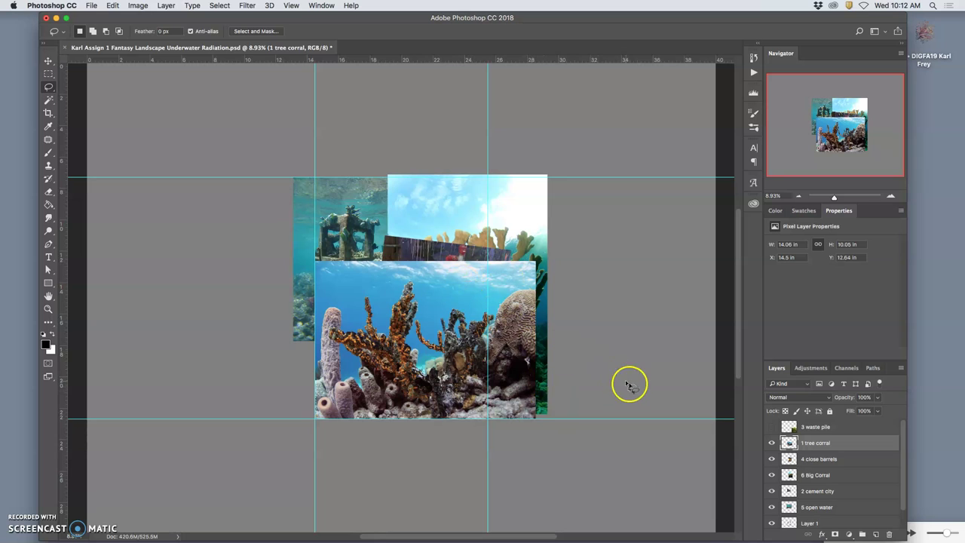
pyautogui.click(772, 443)
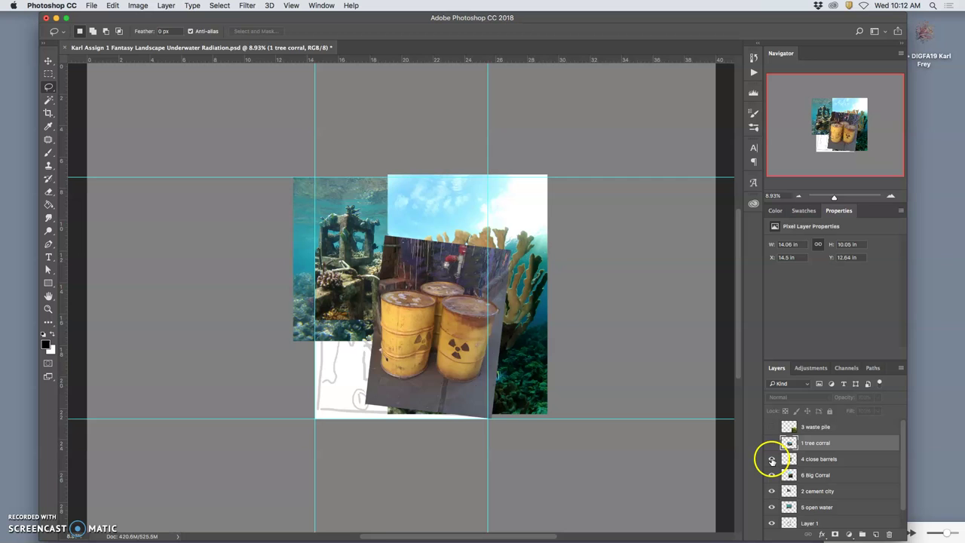
# - Toggle the 4 close barrels layer to compare, leaving it hidden
pyautogui.click(771, 459)
pyautogui.click(771, 459)
pyautogui.click(772, 459)
pyautogui.click(772, 459)
pyautogui.click(771, 459)
pyautogui.click(772, 459)
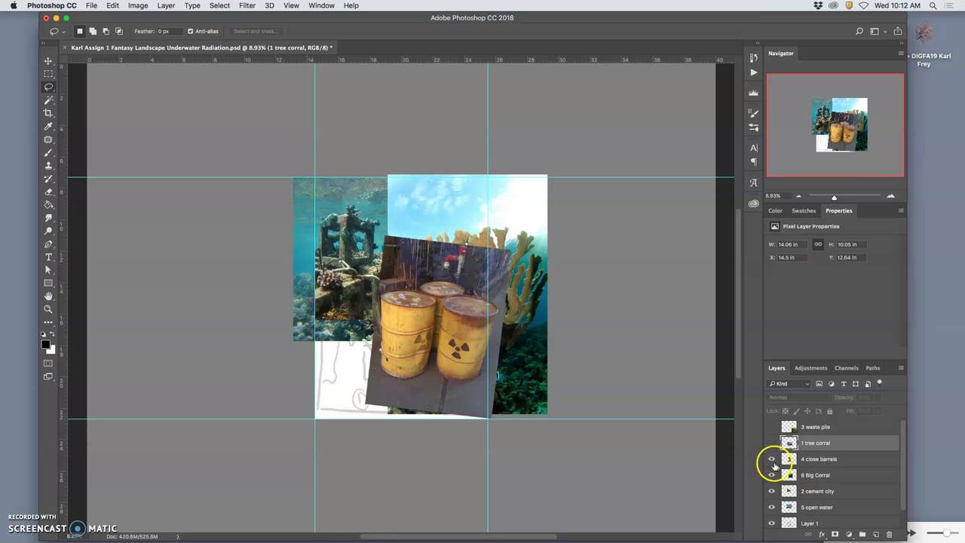
pyautogui.click(771, 459)
# - Toggle the 6 Big Corral layer's visibility, ending with it hidden
pyautogui.click(772, 475)
pyautogui.click(772, 475)
pyautogui.click(772, 475)
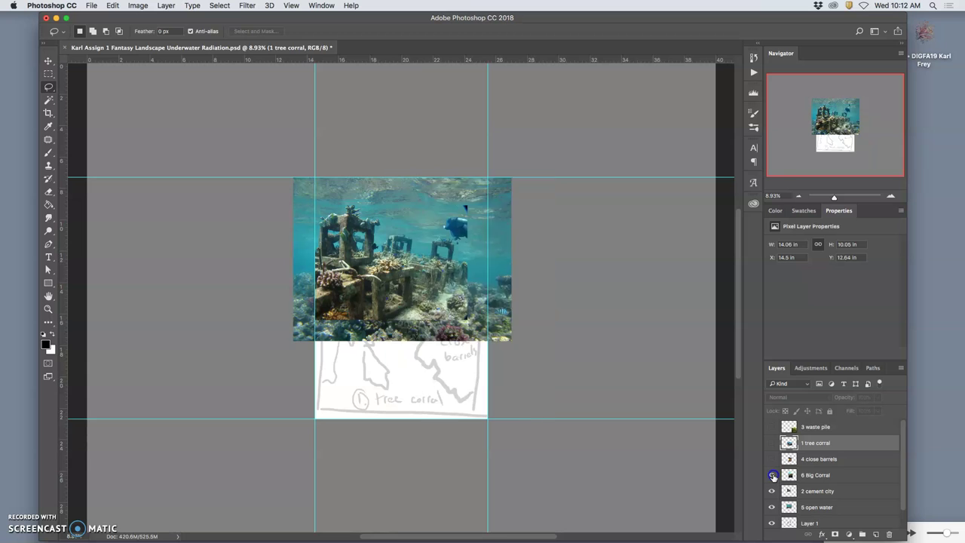
pyautogui.click(772, 475)
pyautogui.click(772, 475)
pyautogui.click(772, 475)
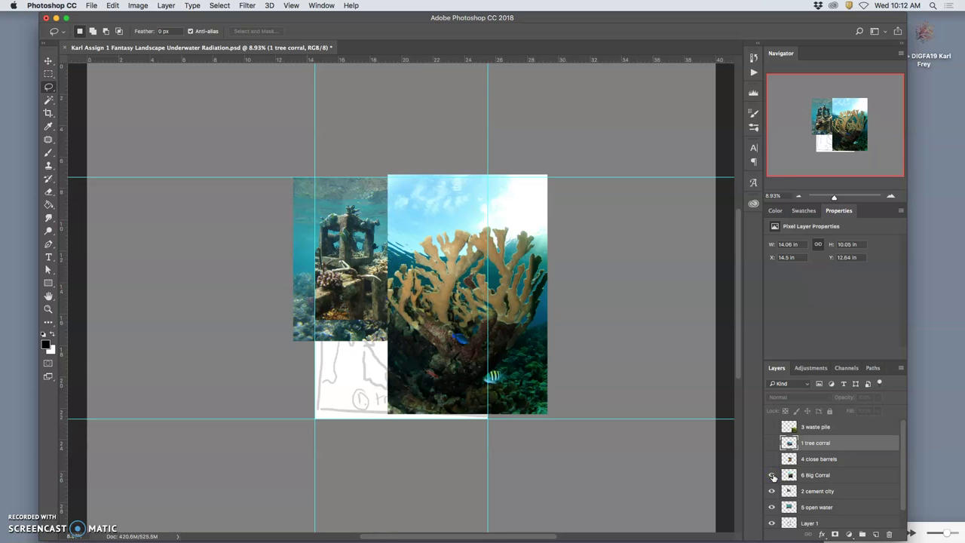
pyautogui.click(772, 475)
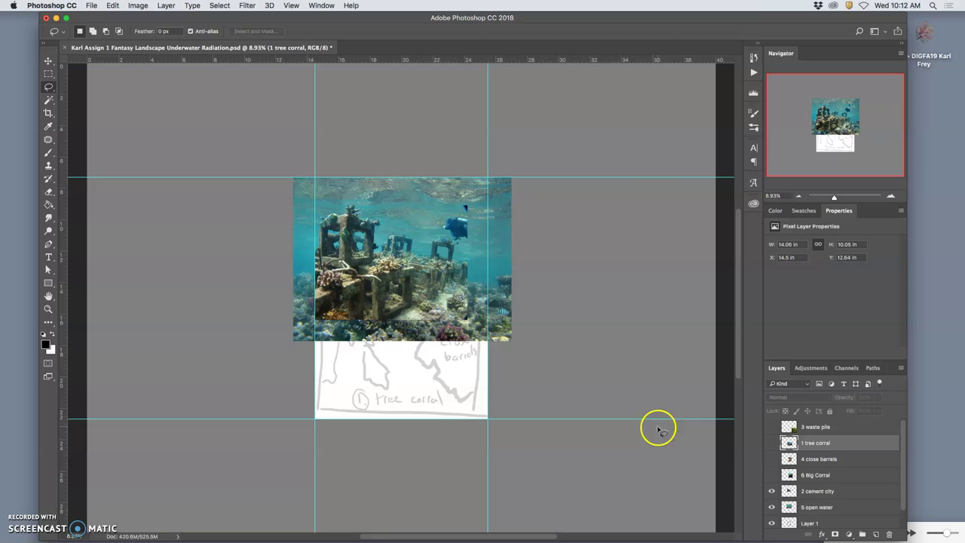
# - Flick the 2 cement city layer on and off, leaving it visible
pyautogui.click(771, 491)
pyautogui.click(771, 491)
pyautogui.click(771, 491)
pyautogui.click(771, 491)
pyautogui.click(772, 490)
pyautogui.click(771, 490)
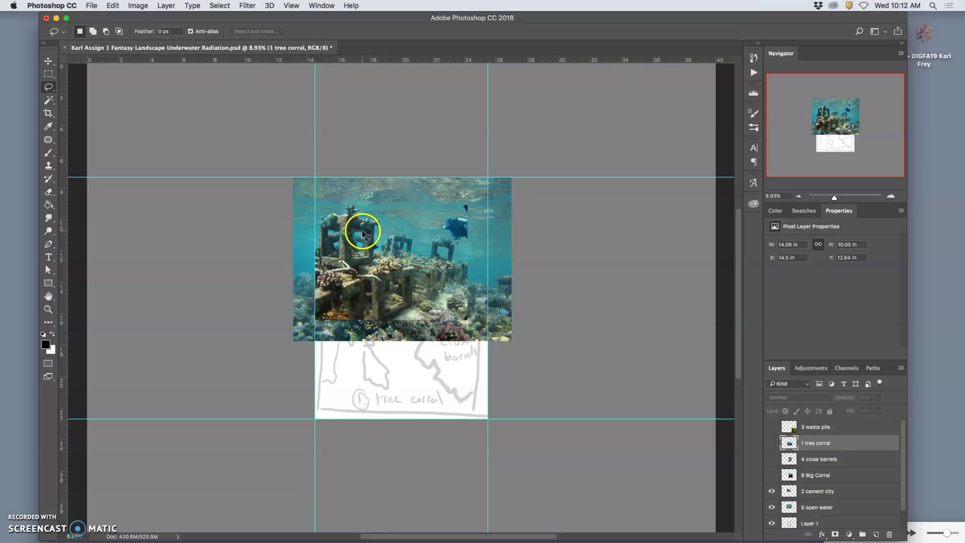
pyautogui.press('super+equal')
pyautogui.press('super+equal')
pyautogui.press('super+equal')
pyautogui.press('super+equal')
pyautogui.press('super+equal')
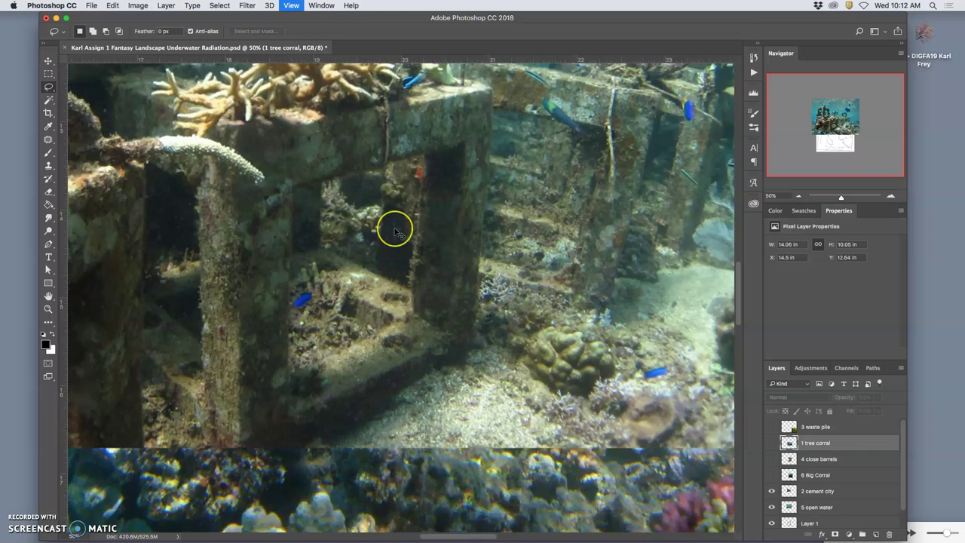
pyautogui.press('super+equal')
pyautogui.press('super+equal')
pyautogui.press('super+equal')
pyautogui.press('super+equal')
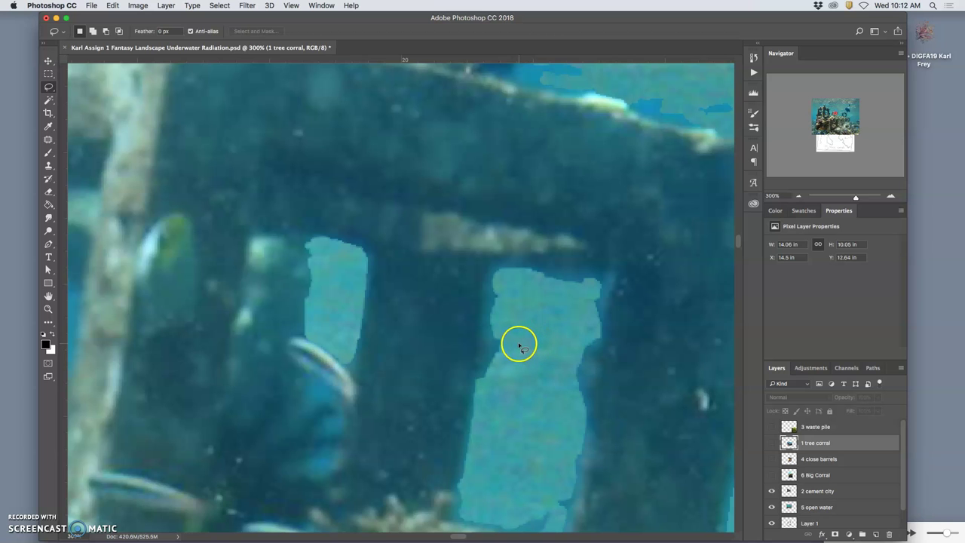
pyautogui.hscroll(10, 518, 340)
pyautogui.scroll(-5, 517, 340)
pyautogui.hscroll(10, 483, 329)
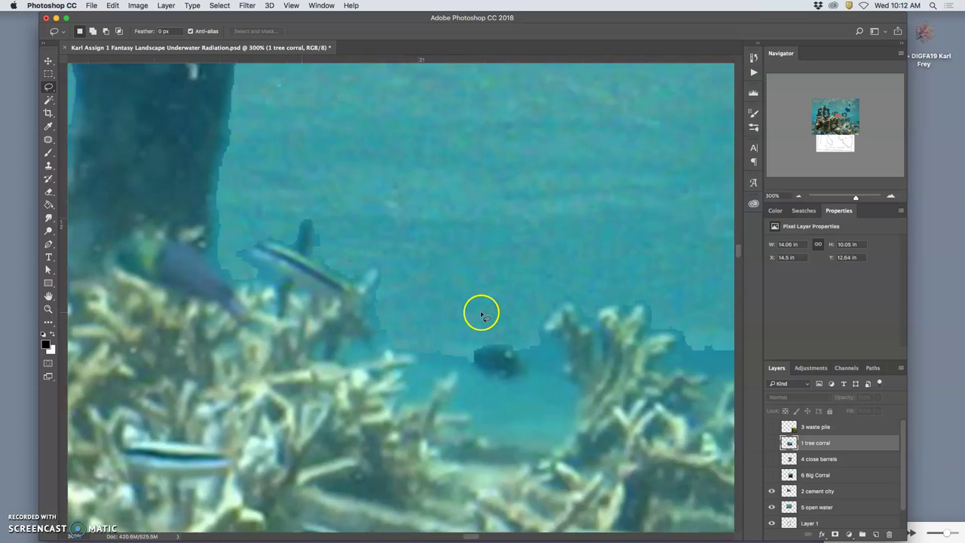
pyautogui.scroll(4, 479, 315)
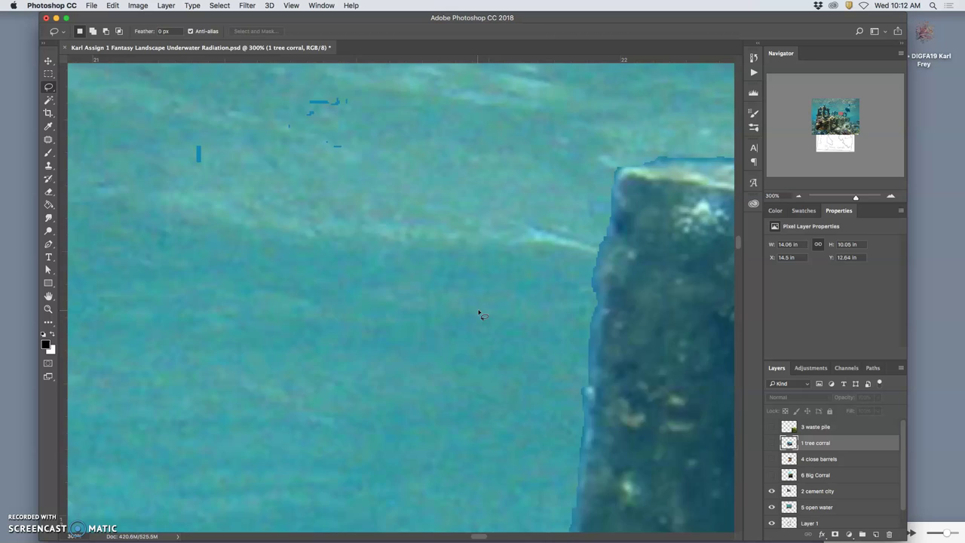
pyautogui.scroll(8, 480, 315)
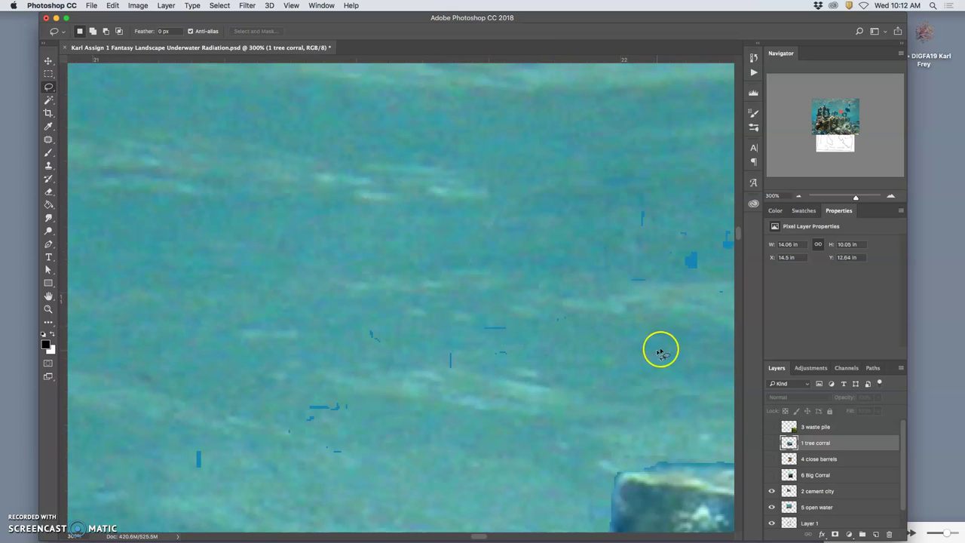
pyautogui.hscroll(15, 519, 347)
pyautogui.scroll(-5, 518, 352)
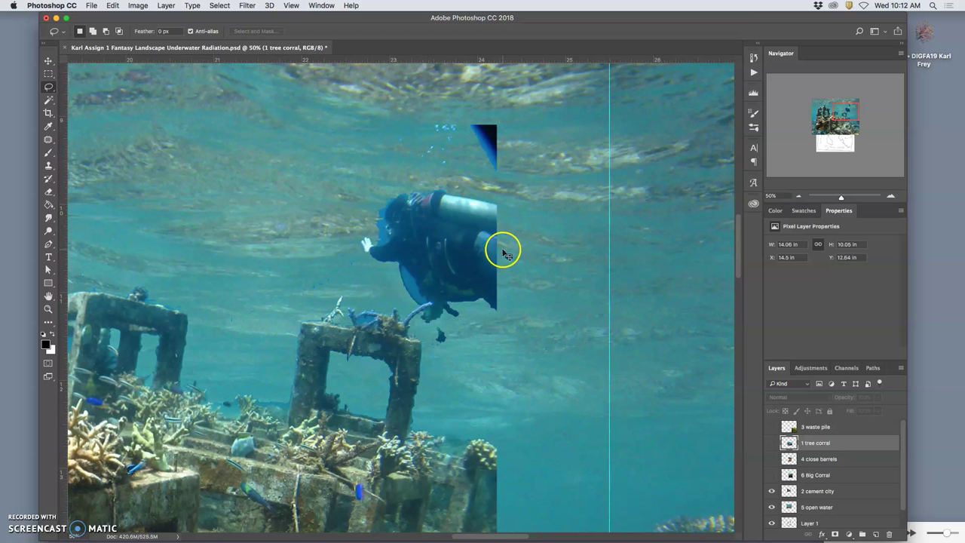
pyautogui.scroll(-4, 502, 245)
pyautogui.scroll(-1, 495, 251)
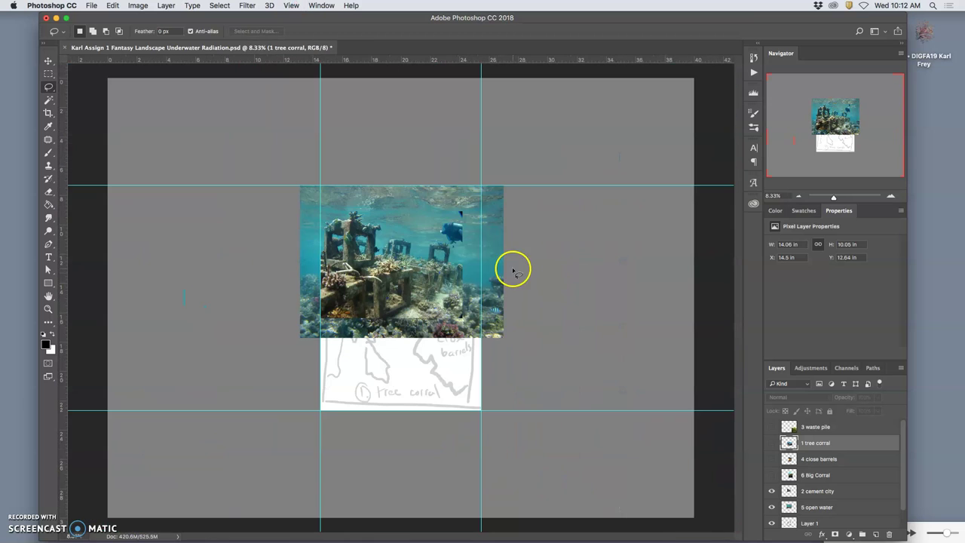
pyautogui.click(771, 491)
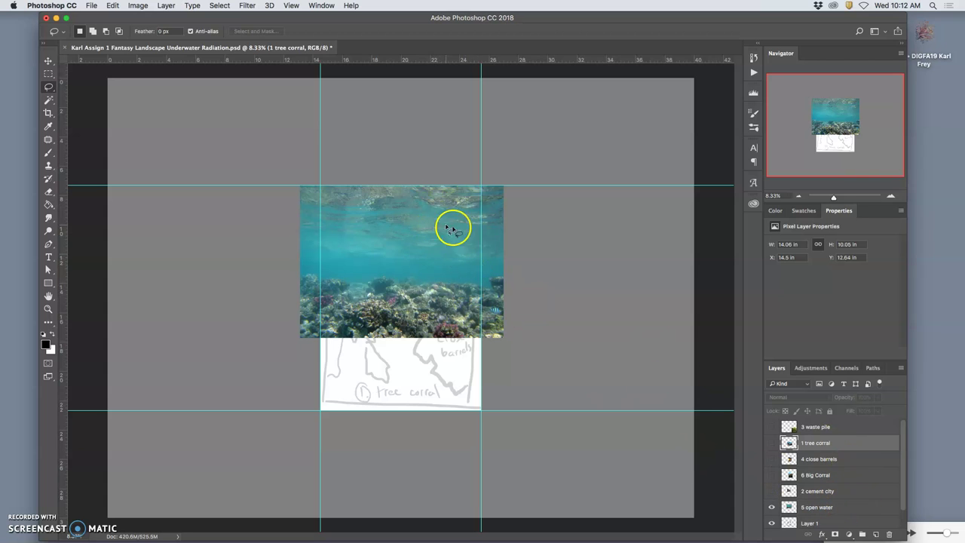
pyautogui.click(772, 507)
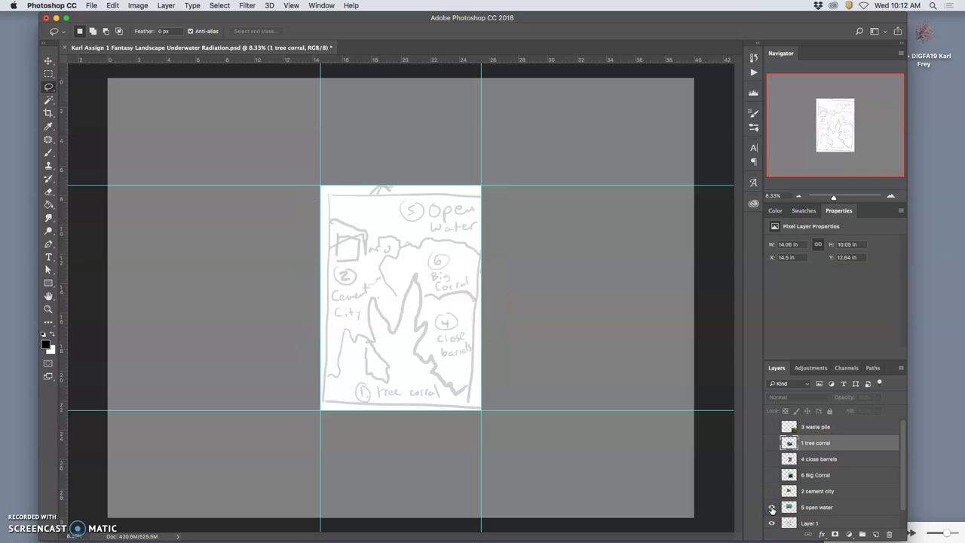
pyautogui.click(771, 507)
pyautogui.click(771, 492)
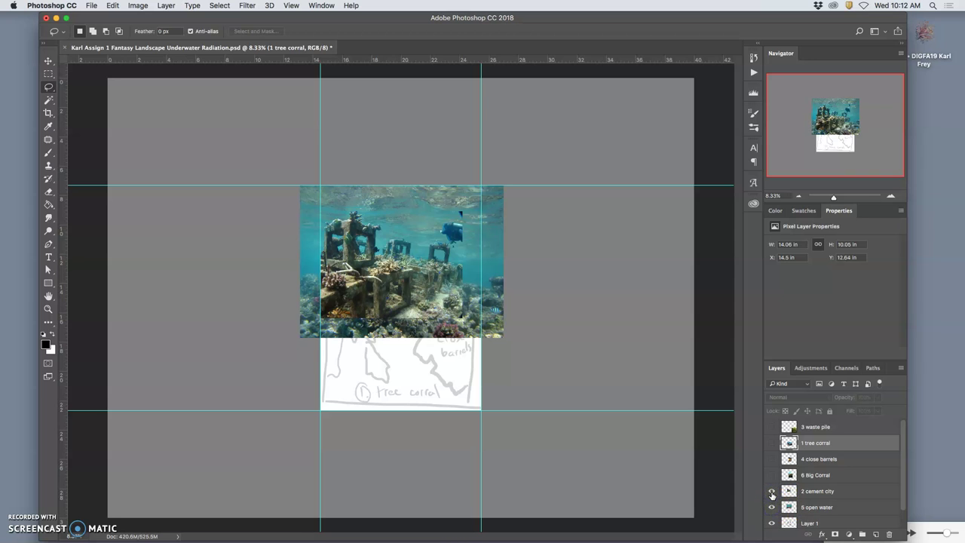
pyautogui.click(771, 492)
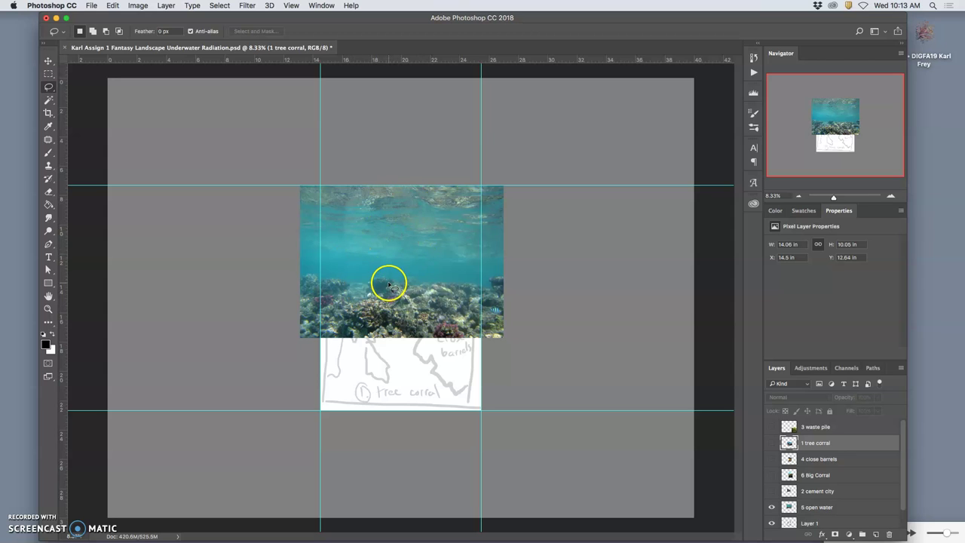
pyautogui.click(772, 492)
pyautogui.click(772, 475)
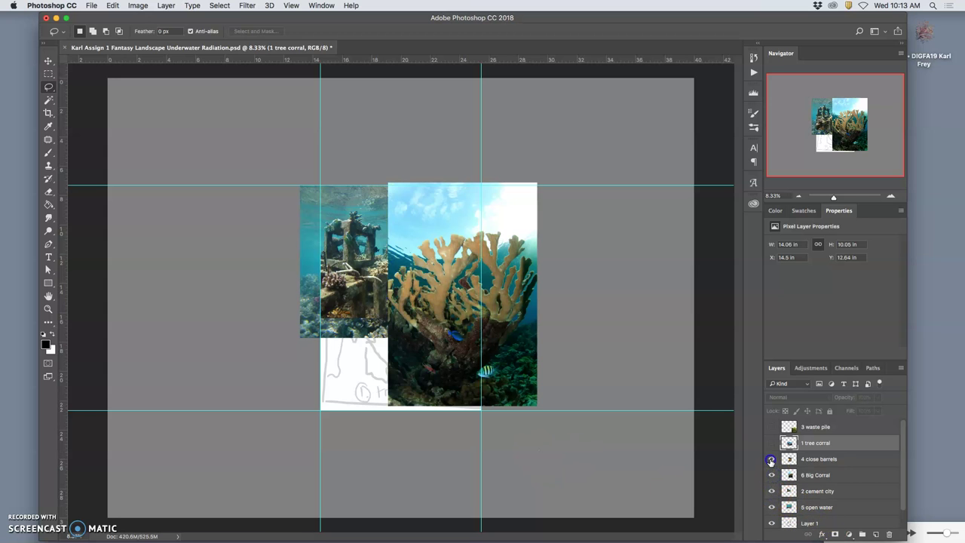
pyautogui.click(771, 458)
pyautogui.click(772, 443)
pyautogui.click(771, 427)
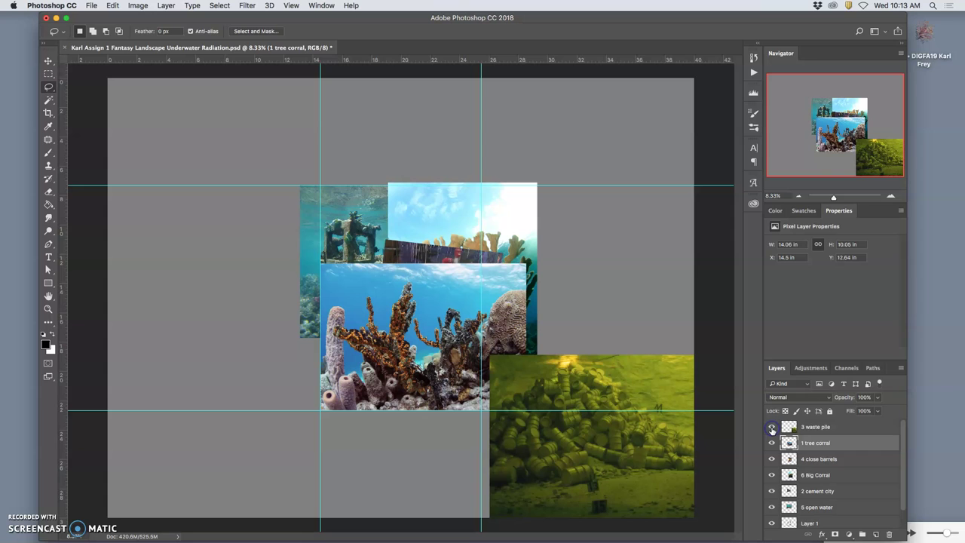
pyautogui.click(771, 426)
pyautogui.click(772, 444)
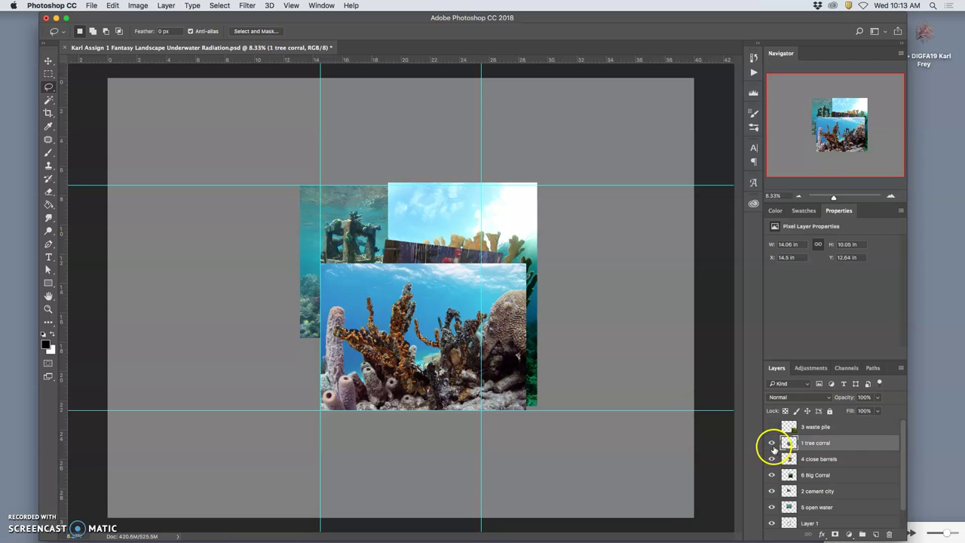
pyautogui.click(771, 459)
pyautogui.click(772, 475)
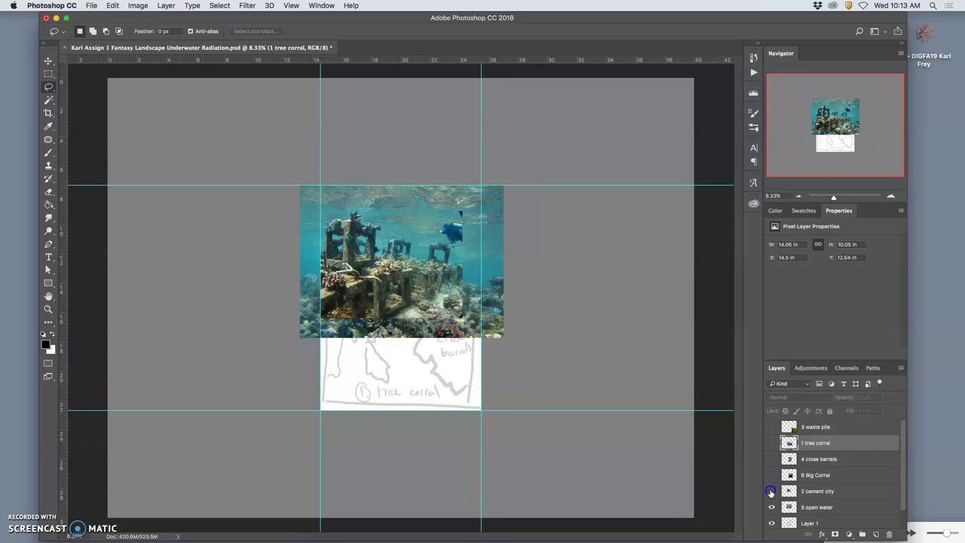
pyautogui.click(771, 491)
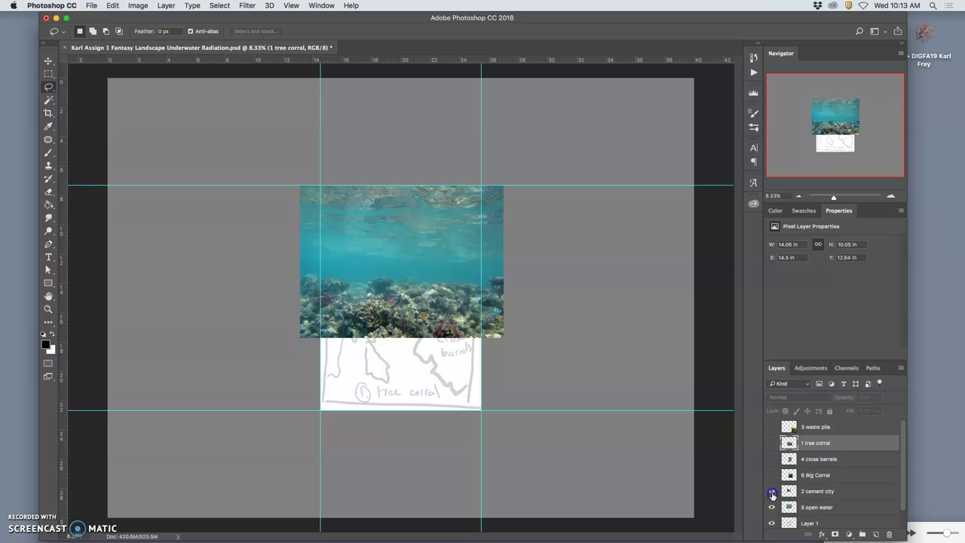
pyautogui.click(772, 491)
pyautogui.click(613, 416)
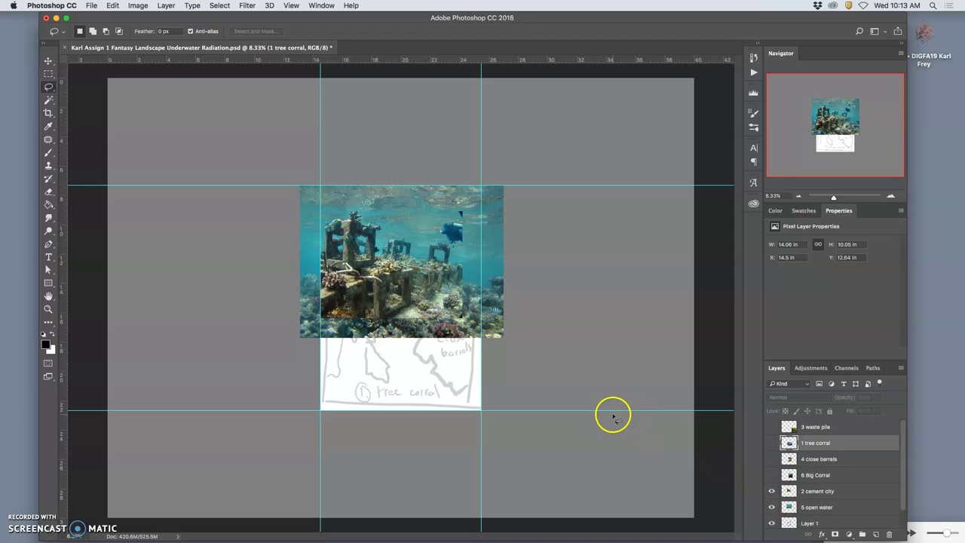
# - Move the 2 cement city layer down the layer stack
pyautogui.scroll(3, 588, 392)
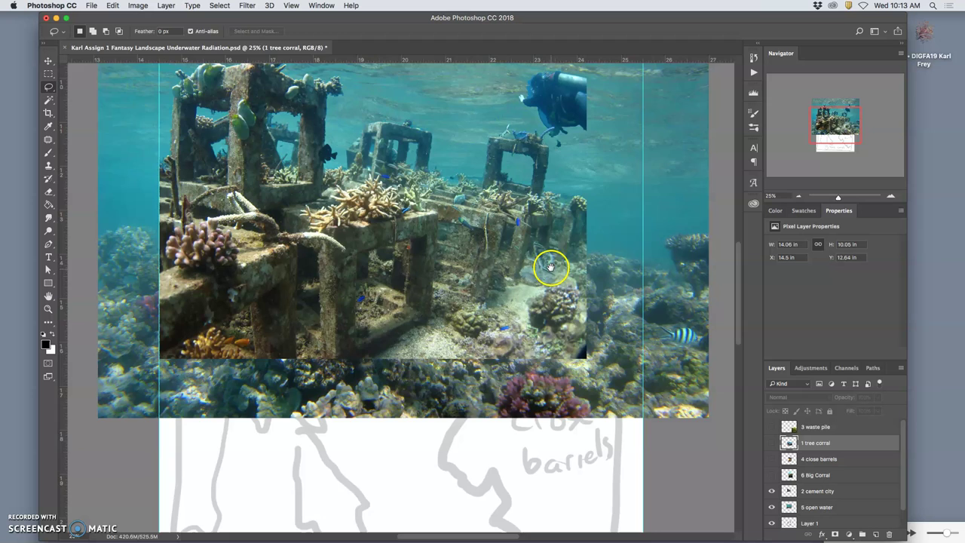
pyautogui.moveTo(551, 267); pyautogui.dragTo(471, 457)
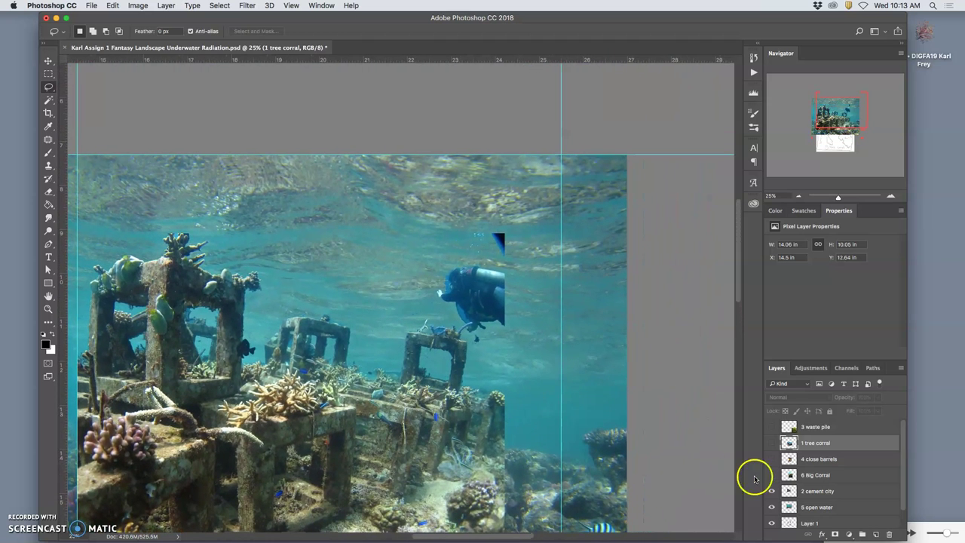
pyautogui.click(810, 495)
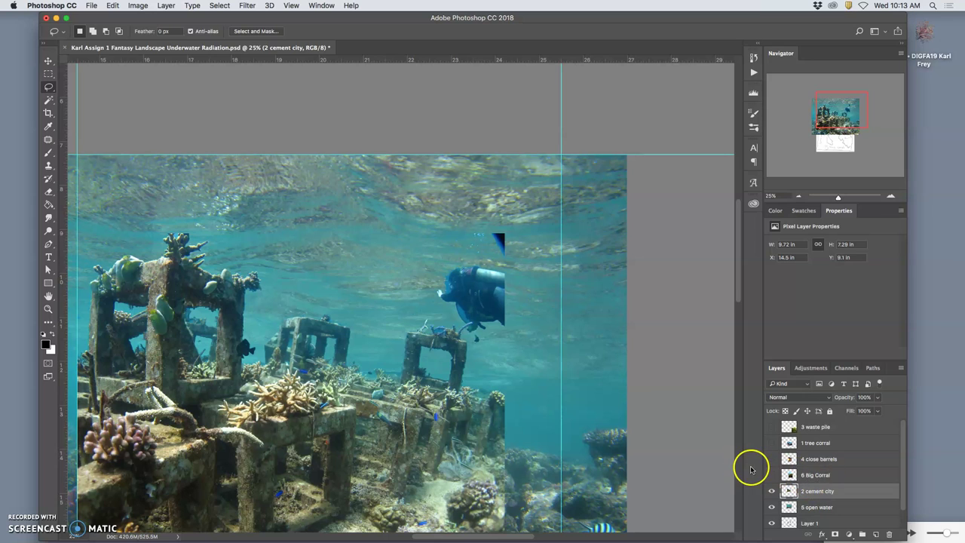
pyautogui.moveTo(799, 490); pyautogui.dragTo(821, 508)
# - Apply Lock All to the 5 open water layer and Layer 1
pyautogui.click(829, 411)
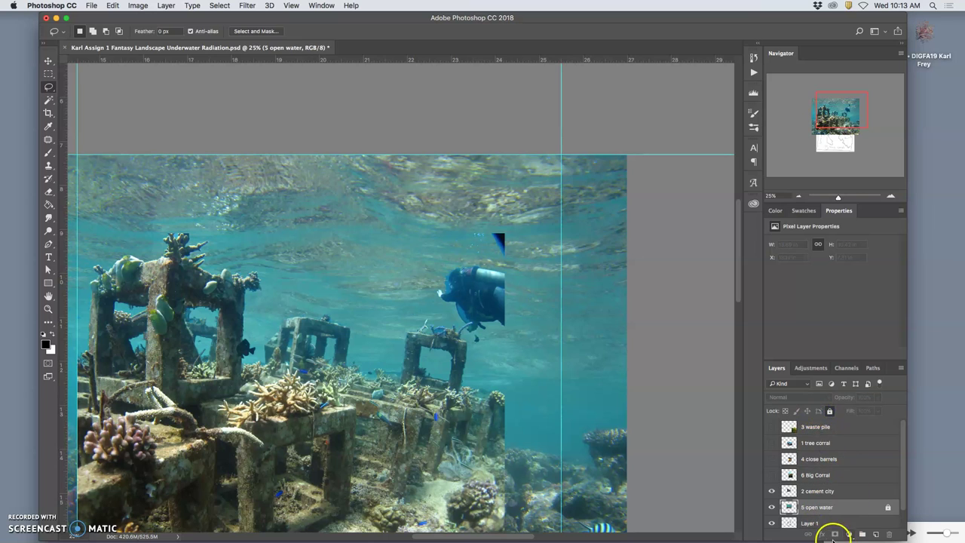
pyautogui.scroll(-1, 822, 512)
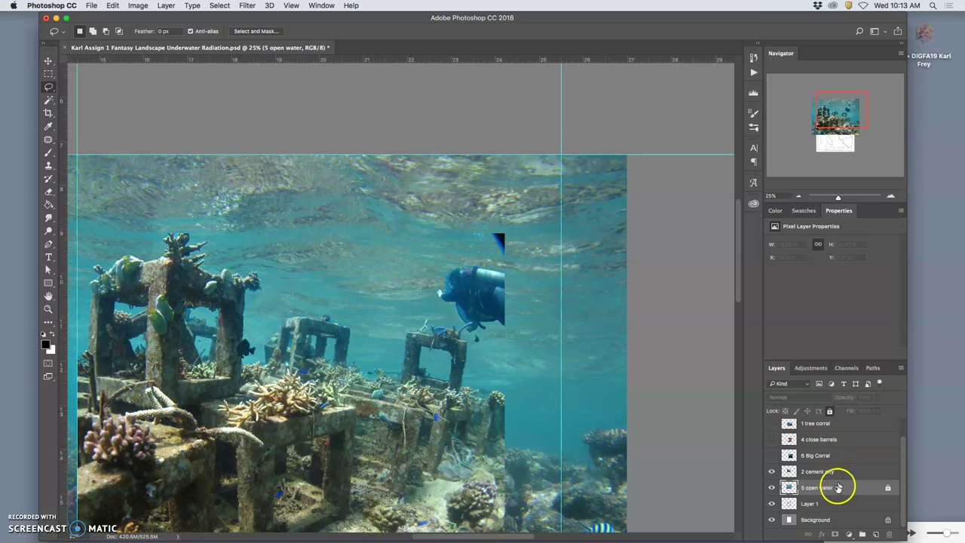
pyautogui.click(829, 509)
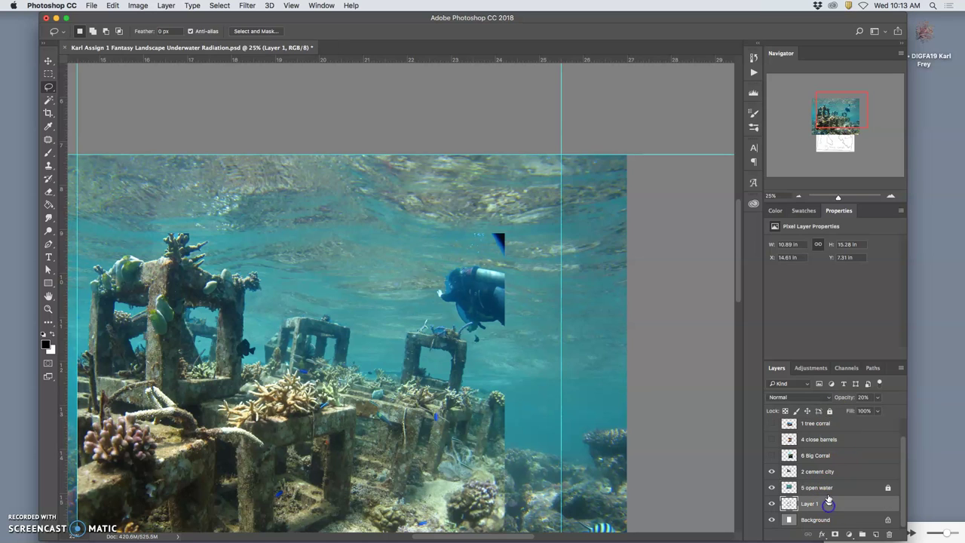
pyautogui.click(830, 411)
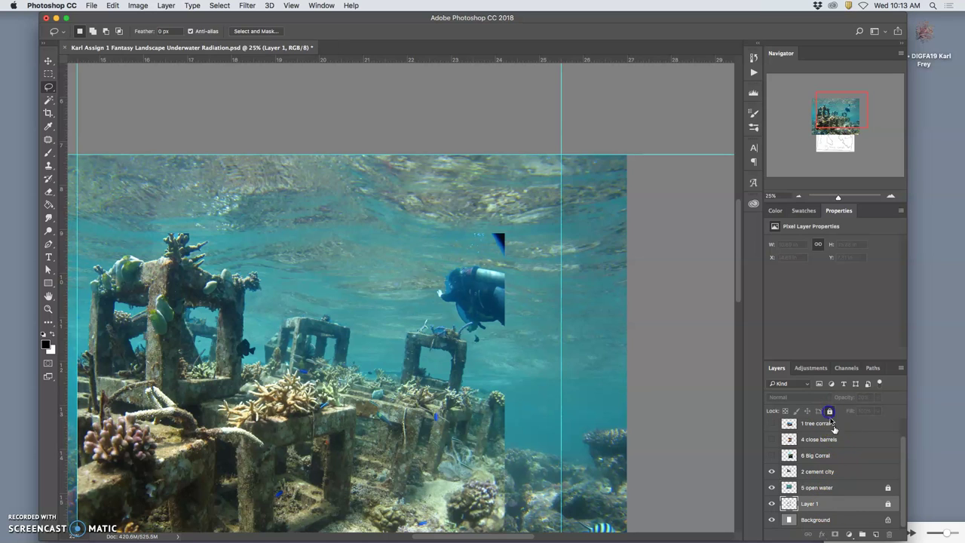
# - Unlock the Background into Layer 0, then Lock All on it
pyautogui.click(846, 519)
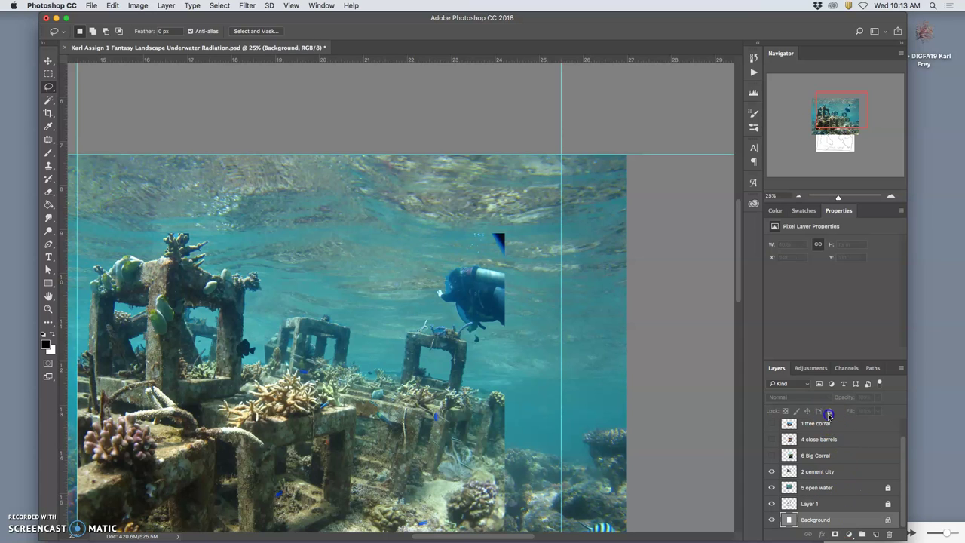
pyautogui.click(889, 520)
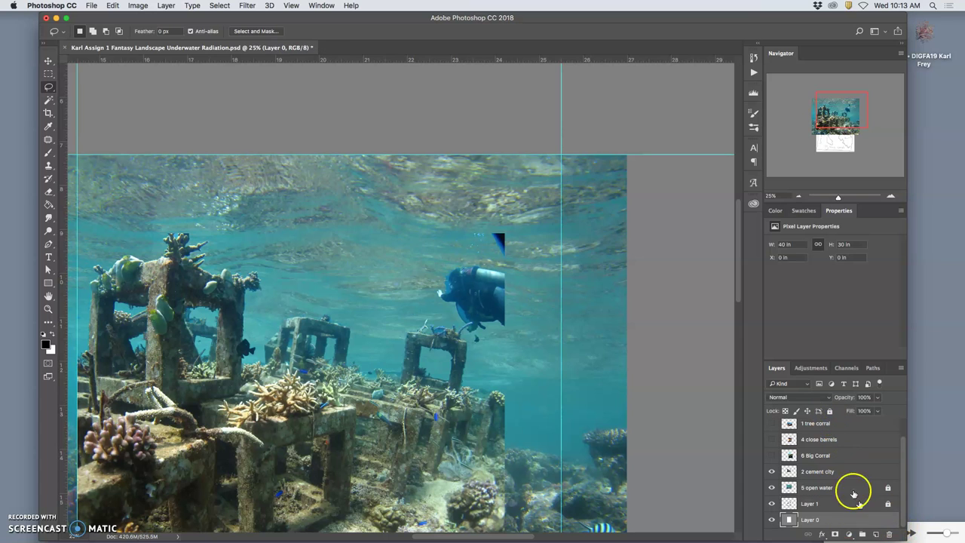
pyautogui.doubleClick(867, 518)
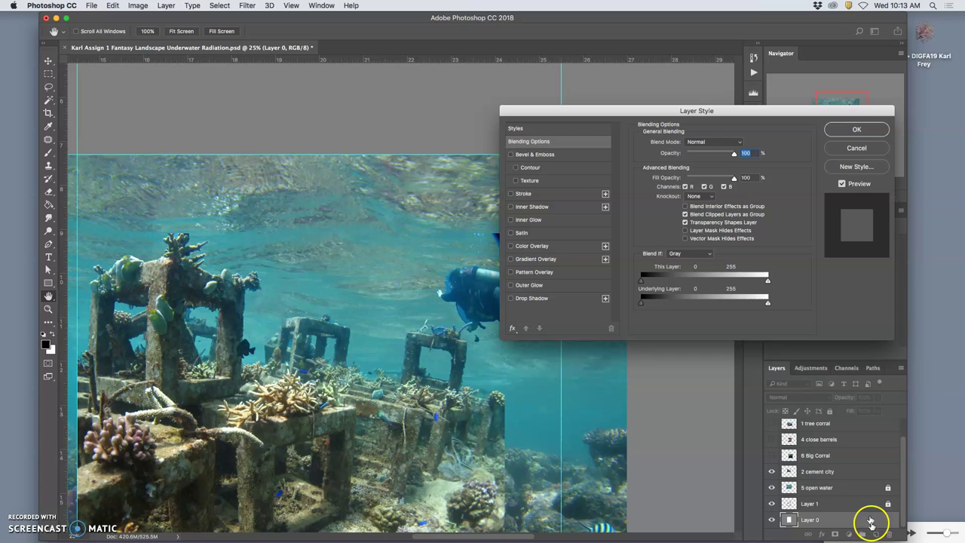
pyautogui.click(859, 131)
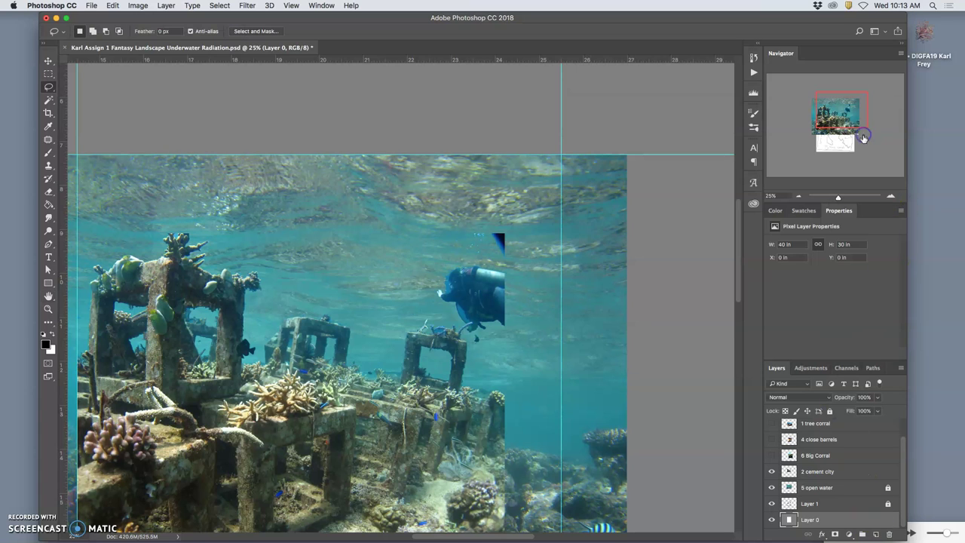
pyautogui.click(830, 412)
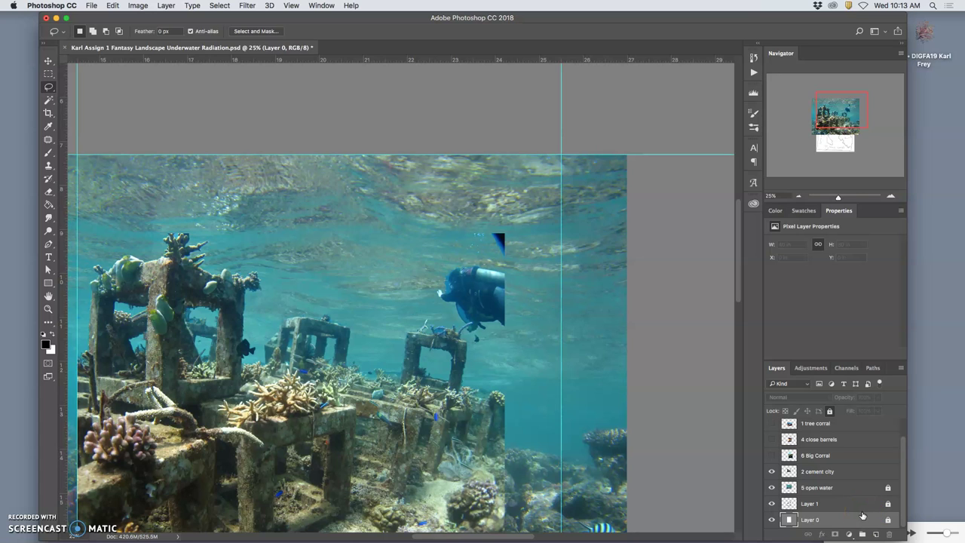
# - Compare the 2 cement city layer on and off, then start lassoing the diver
pyautogui.click(845, 474)
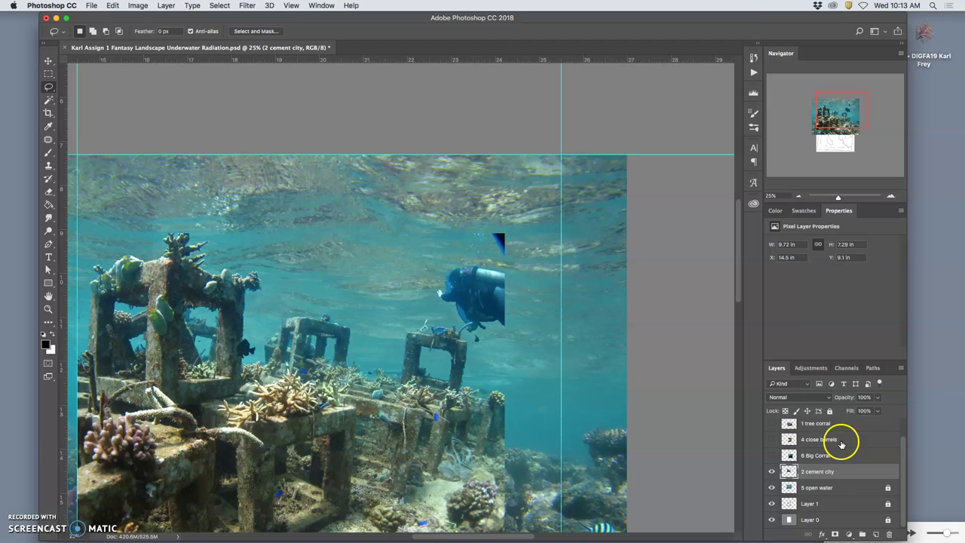
pyautogui.click(772, 472)
pyautogui.click(771, 472)
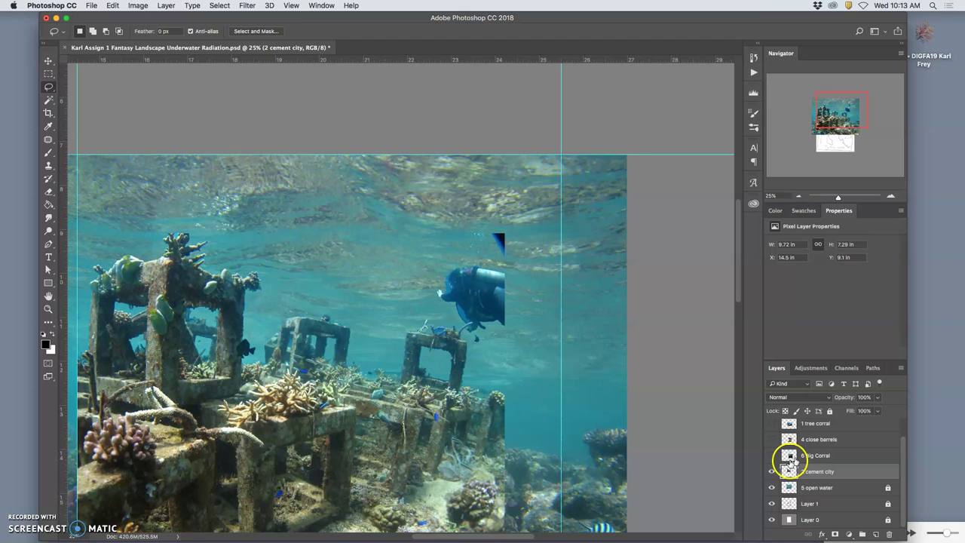
pyautogui.click(771, 471)
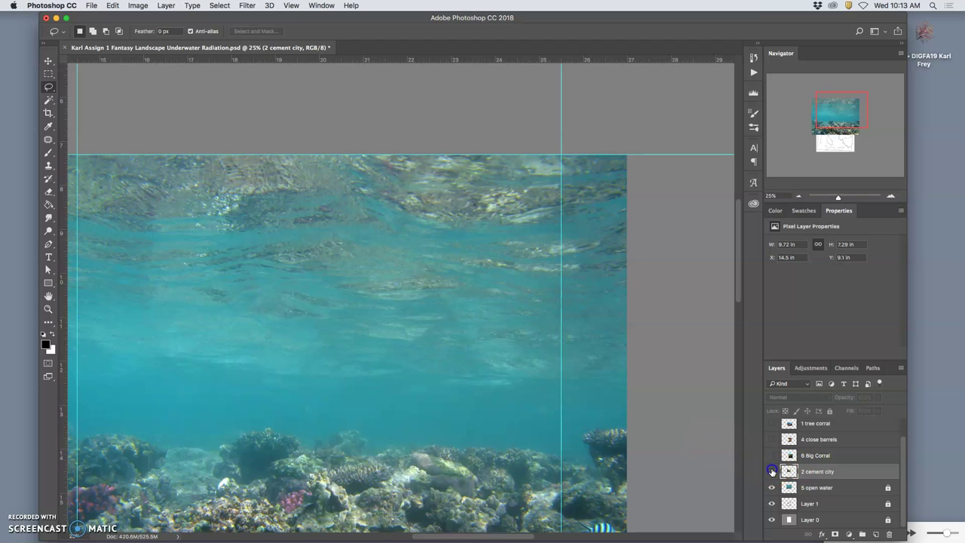
pyautogui.click(771, 472)
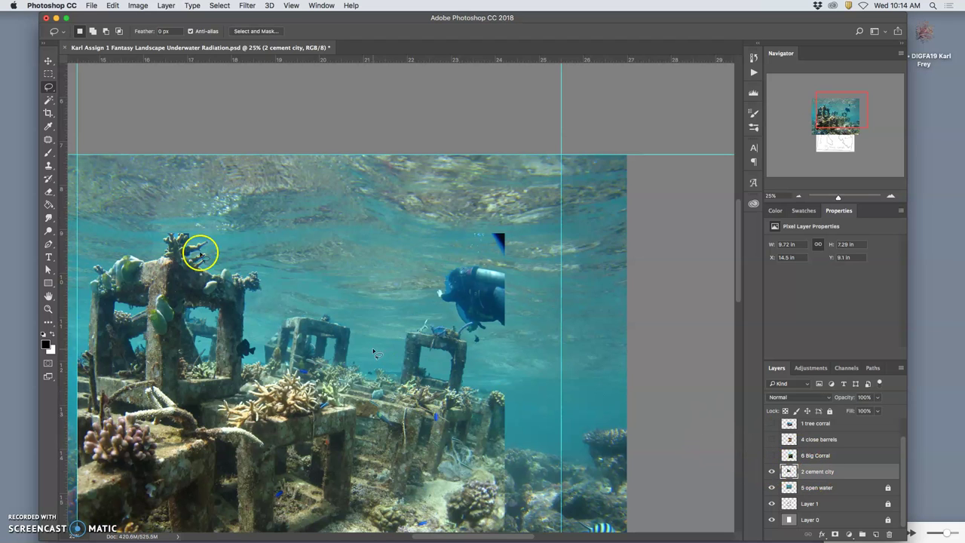
pyautogui.click(500, 208)
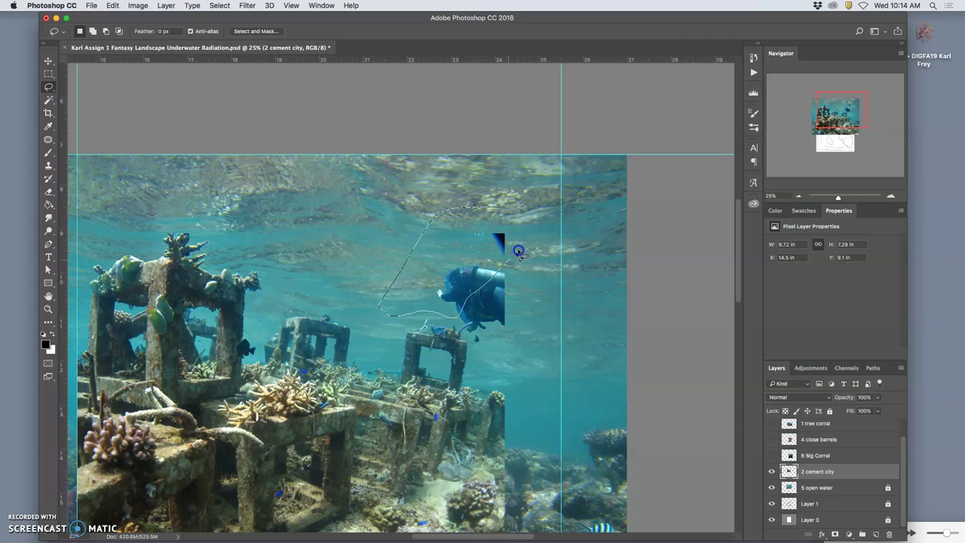
# - Erase the scuba diver in two lasso selections, upper part then the rest
pyautogui.moveTo(518, 251)
pyautogui.mouseDown()
pyautogui.moveTo(525, 217)
pyautogui.moveTo(502, 232)
pyautogui.mouseUp()
pyautogui.press('Delete')
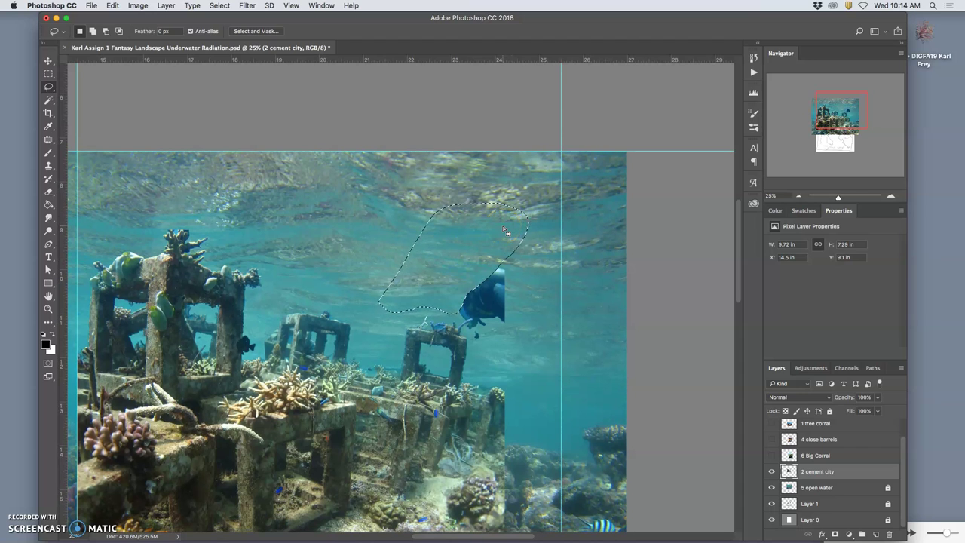
pyautogui.click(535, 244)
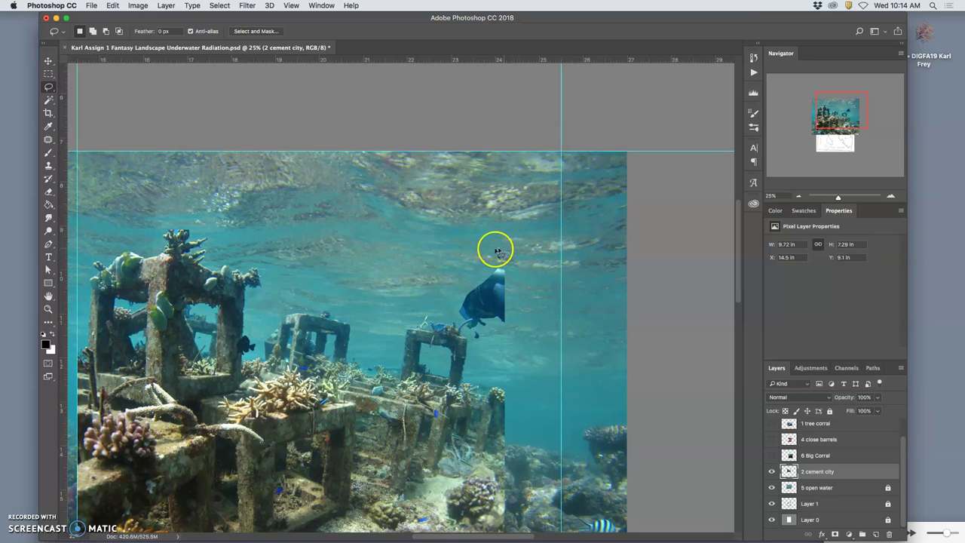
pyautogui.click(503, 254)
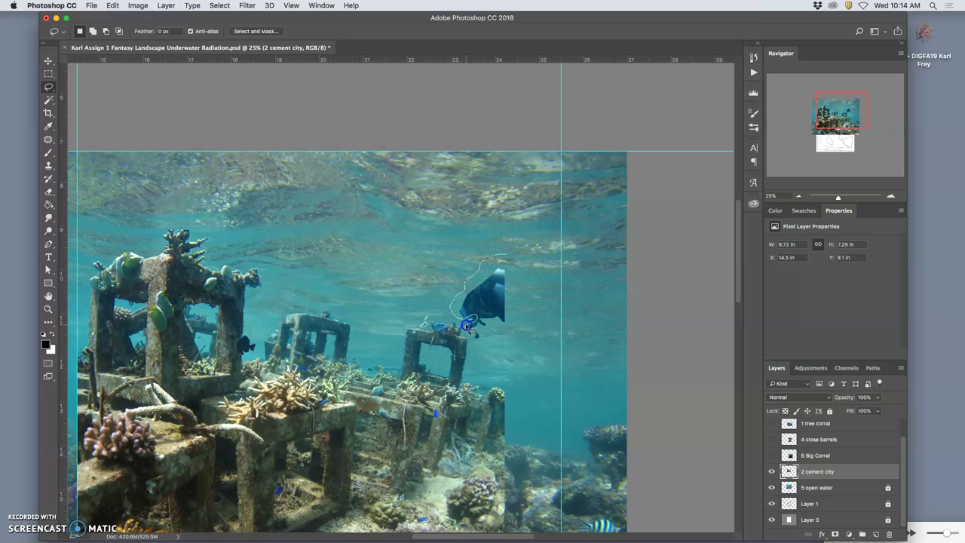
pyautogui.moveTo(473, 347)
pyautogui.mouseDown()
pyautogui.moveTo(500, 343)
pyautogui.moveTo(523, 300)
pyautogui.moveTo(513, 262)
pyautogui.mouseUp()
pyautogui.press('Delete')
# - Zoom to 100% and erase the small blue fish on the structure
pyautogui.press('super+equal')
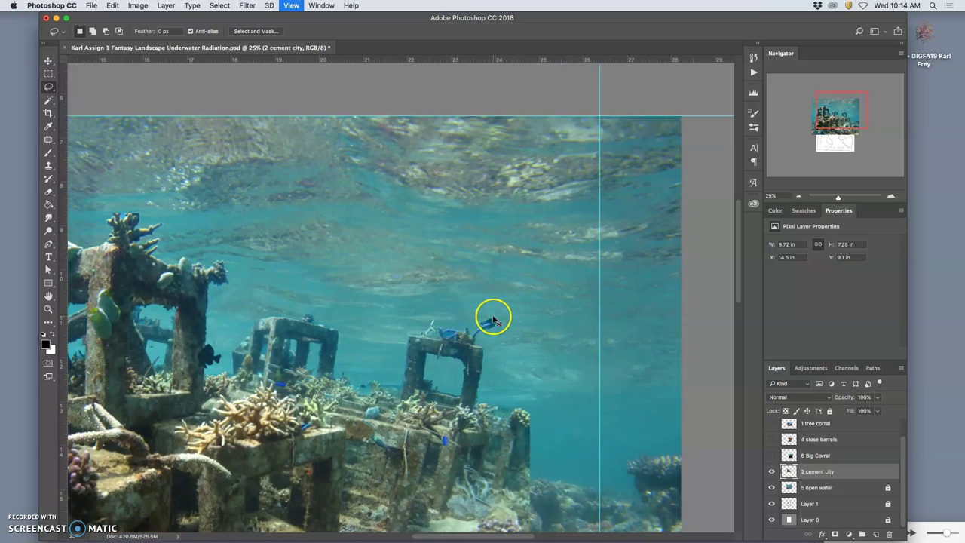
pyautogui.press('super+equal')
pyautogui.press('super+equal')
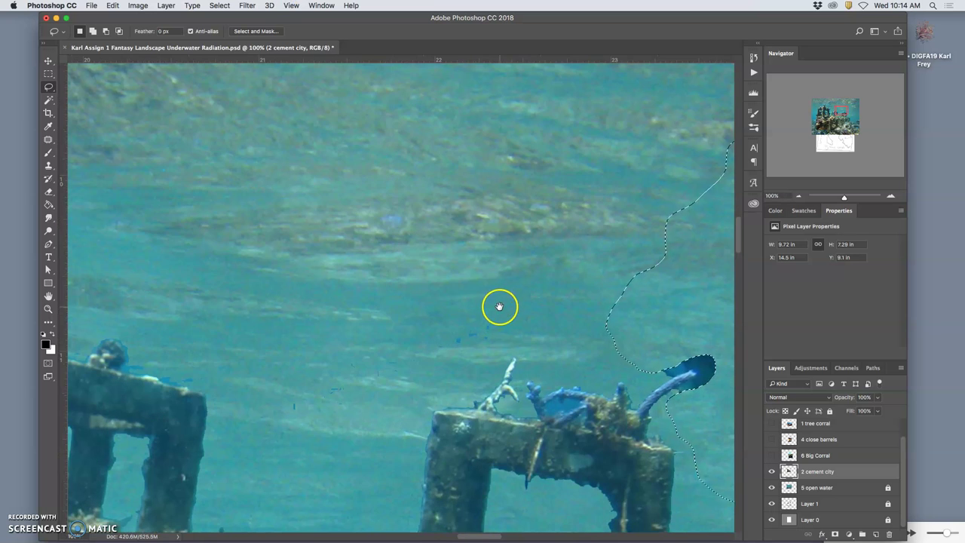
pyautogui.moveTo(392, 243); pyautogui.dragTo(198, 123)
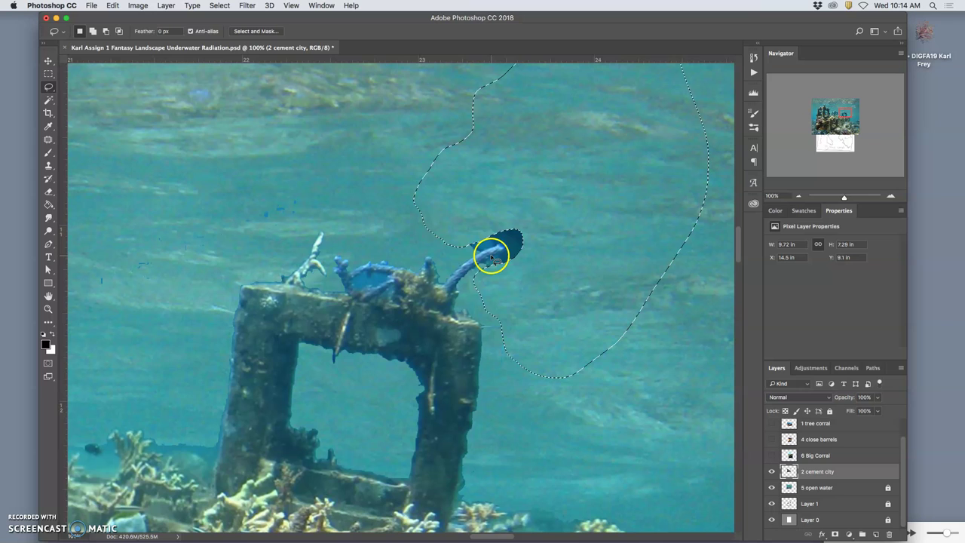
pyautogui.click(460, 266)
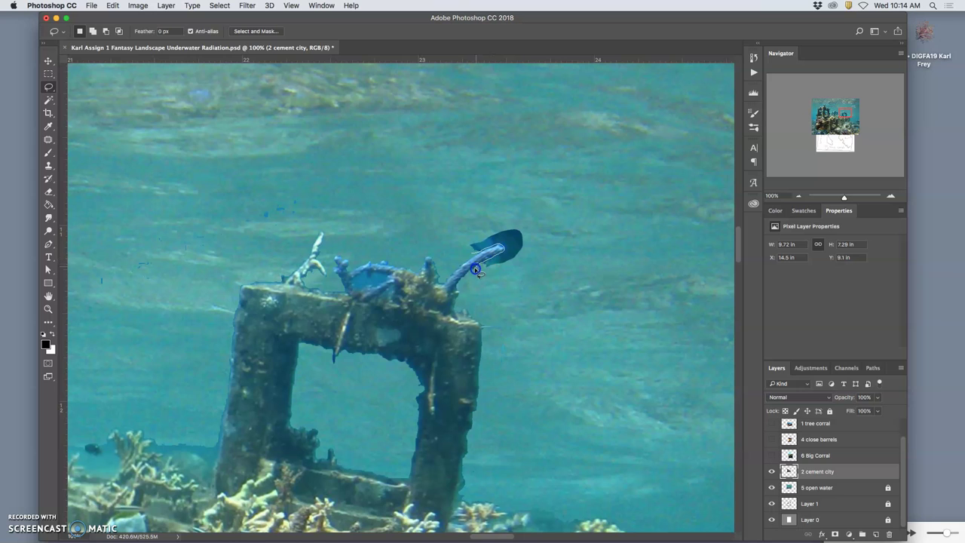
pyautogui.moveTo(465, 242); pyautogui.dragTo(461, 258)
pyautogui.press('Delete')
pyautogui.click(491, 276)
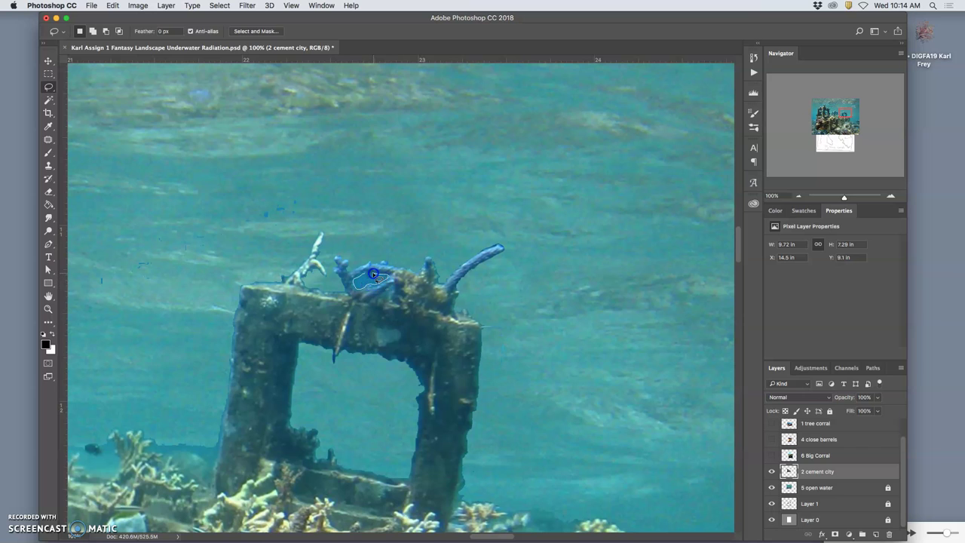
# - Drop the leftover selection and begin outlining the blue crab
pyautogui.click(355, 373)
pyautogui.click(388, 293)
pyautogui.moveTo(382, 282); pyautogui.dragTo(392, 306)
# - Select and delete the blue crab with the Magic Wand, then deselect the leftover water patch
pyautogui.click(49, 99)
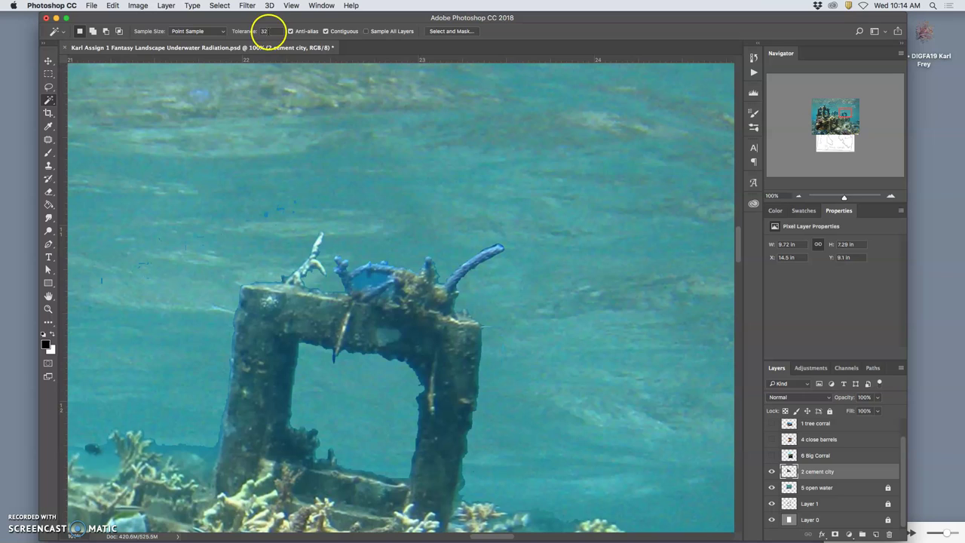
pyautogui.click(363, 276)
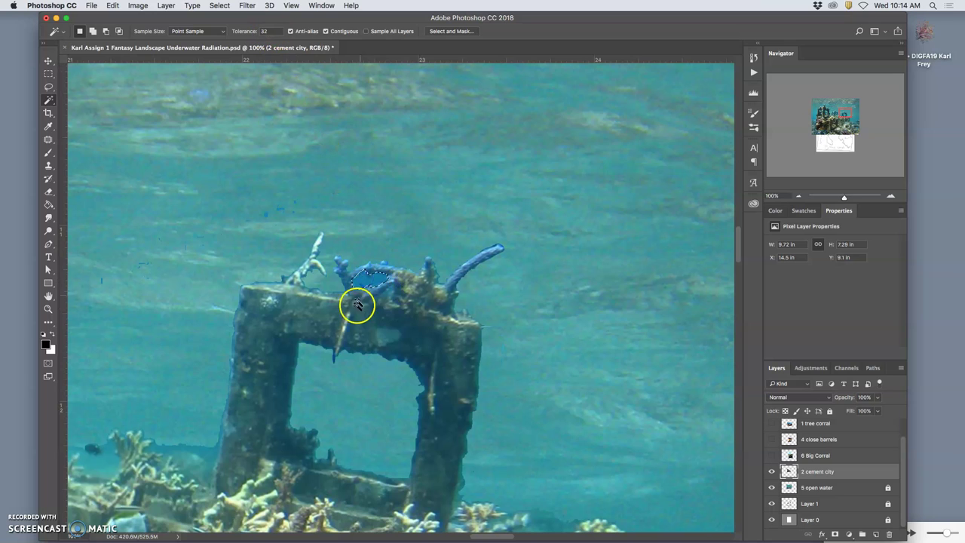
pyautogui.press('Delete')
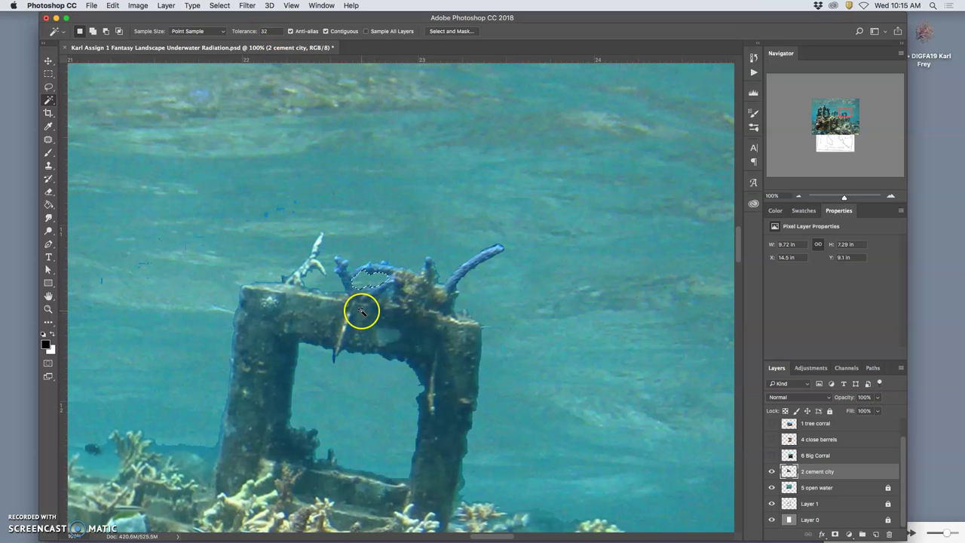
pyautogui.press('super+d')
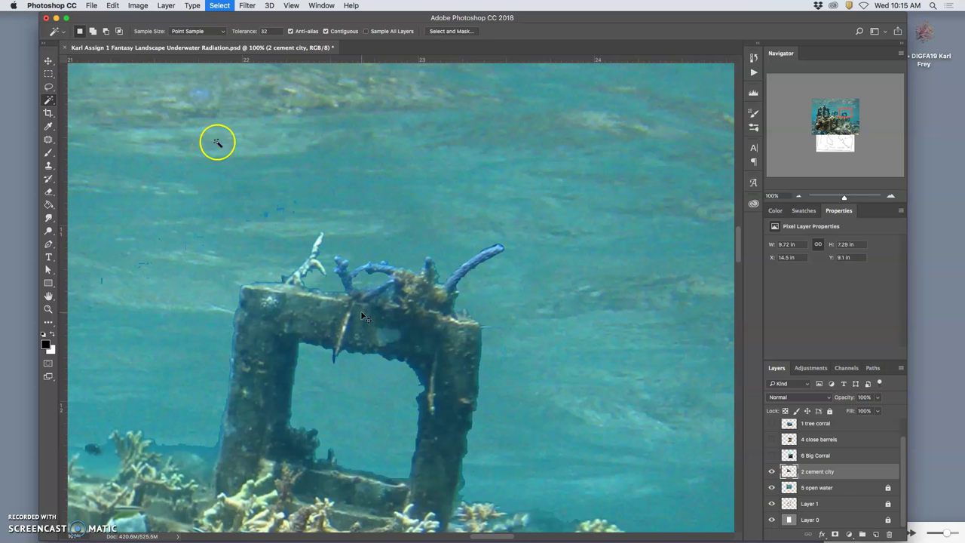
pyautogui.press('super+plus')
pyautogui.press('super+plus')
pyautogui.press('super+plus')
pyautogui.press('super+plus')
pyautogui.click(220, 169)
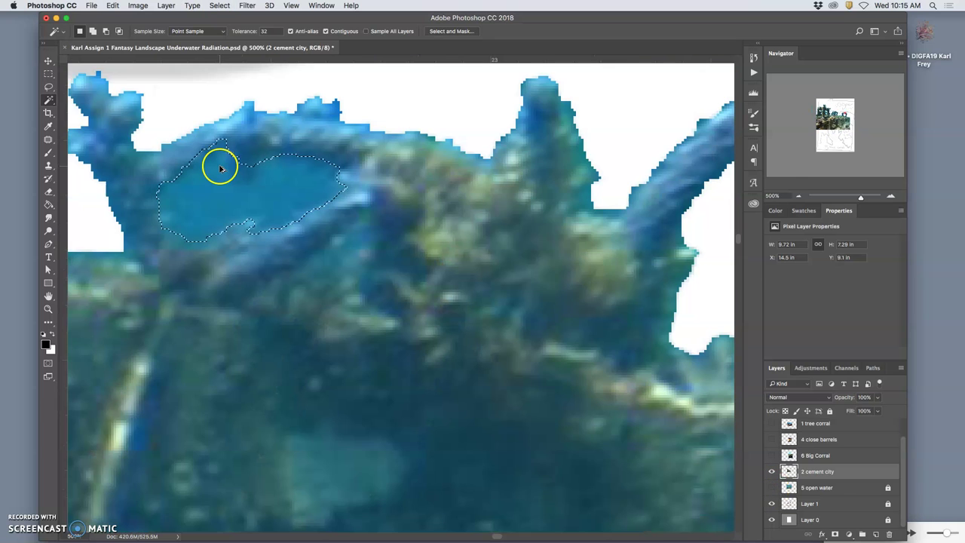
pyautogui.press('super+d')
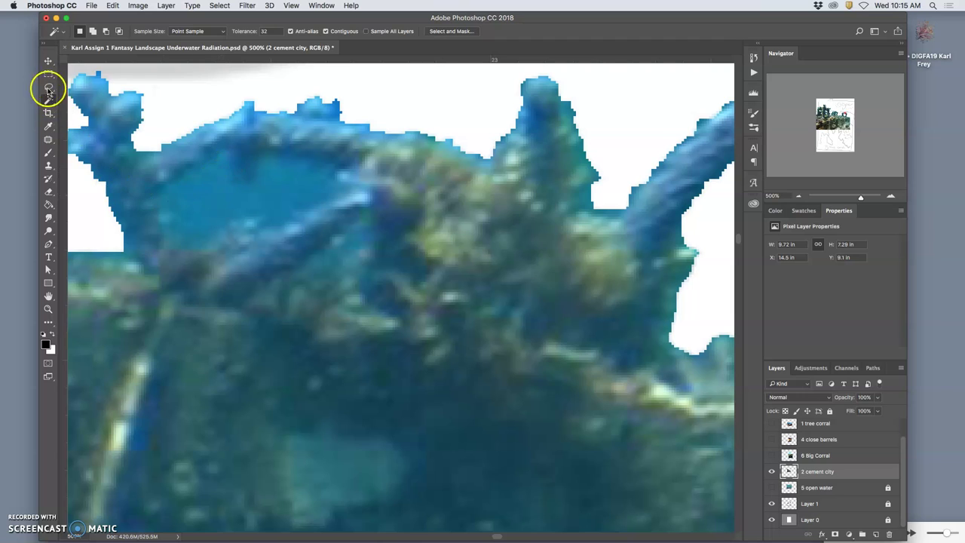
# - Lasso and delete the water inside the coral loop
pyautogui.click(49, 88)
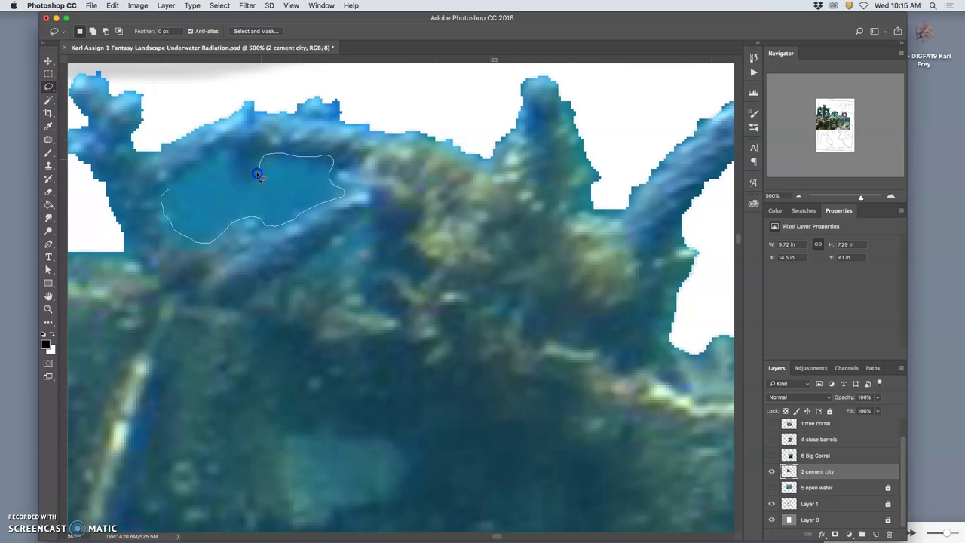
pyautogui.moveTo(177, 185); pyautogui.dragTo(174, 189)
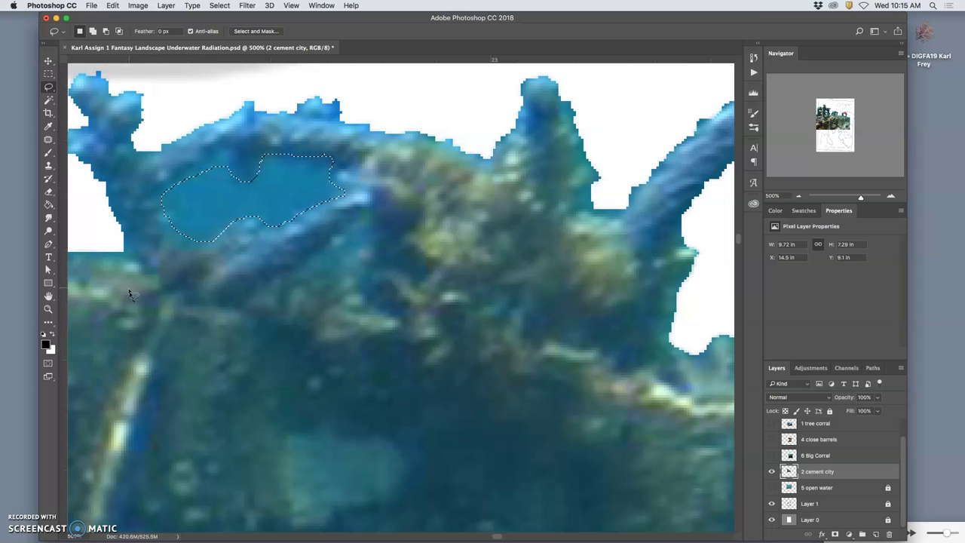
pyautogui.press('Delete')
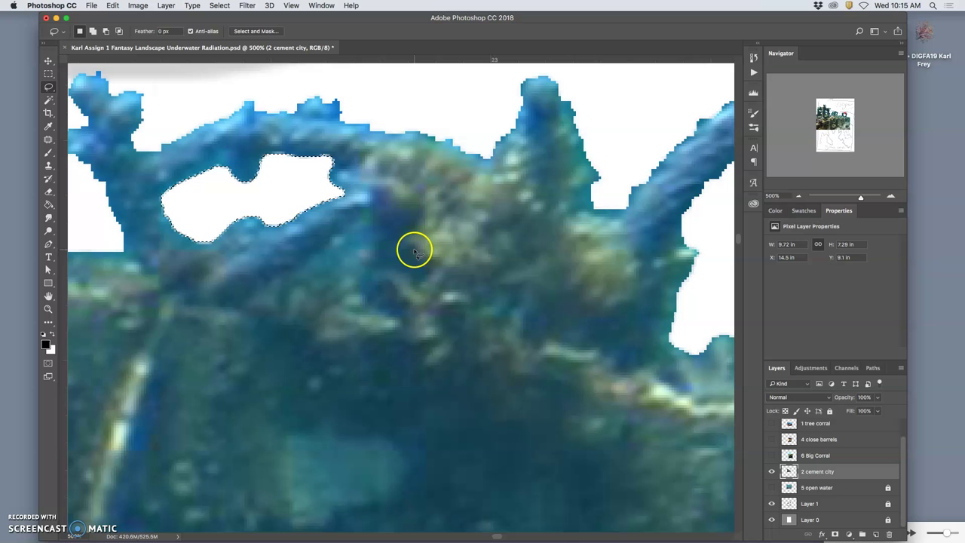
pyautogui.press('super+minus')
pyautogui.press('super+minus')
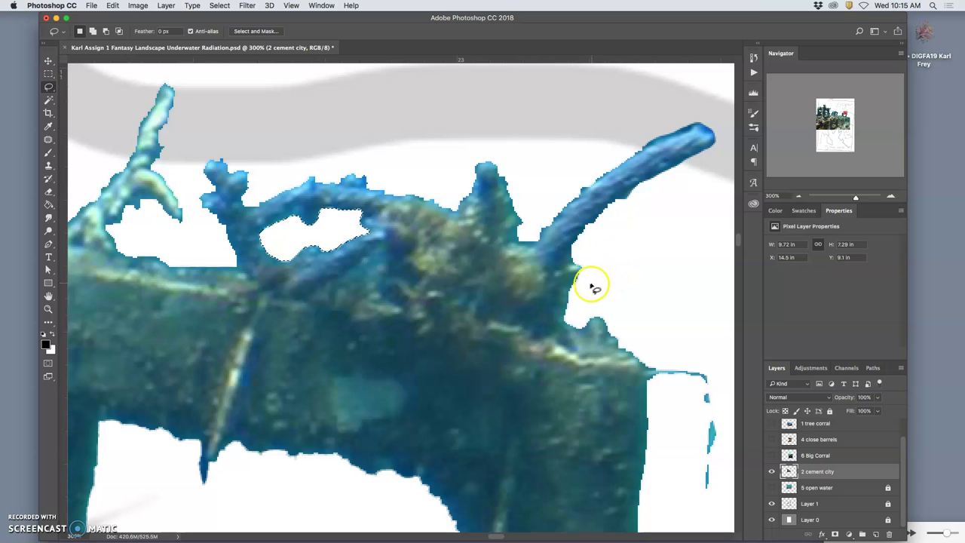
# - Erase the stray blue specks to the right of the coral
pyautogui.hscroll(6, 592, 280)
pyautogui.scroll(-3, 593, 280)
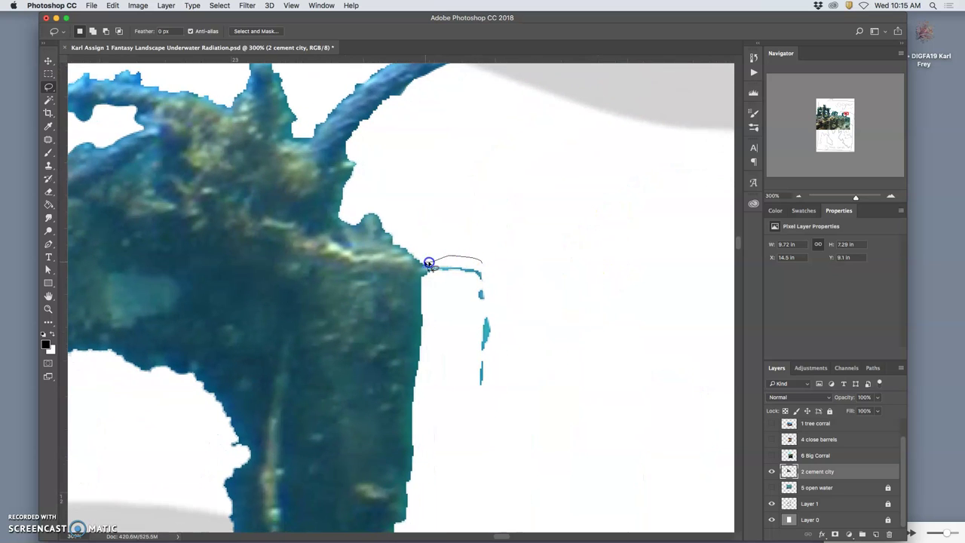
pyautogui.moveTo(427, 309)
pyautogui.mouseDown()
pyautogui.moveTo(470, 437)
pyautogui.moveTo(521, 317)
pyautogui.mouseUp()
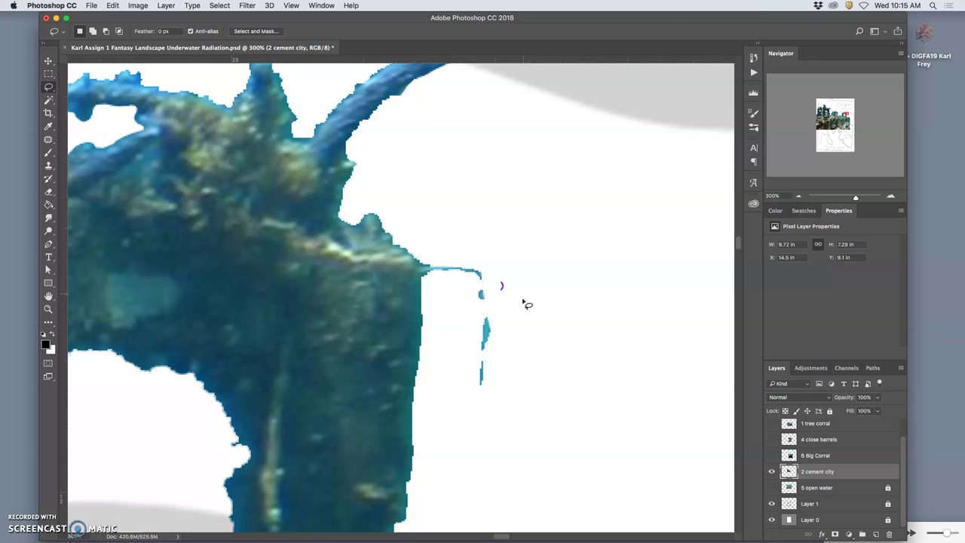
pyautogui.press('Delete')
pyautogui.press('super+d')
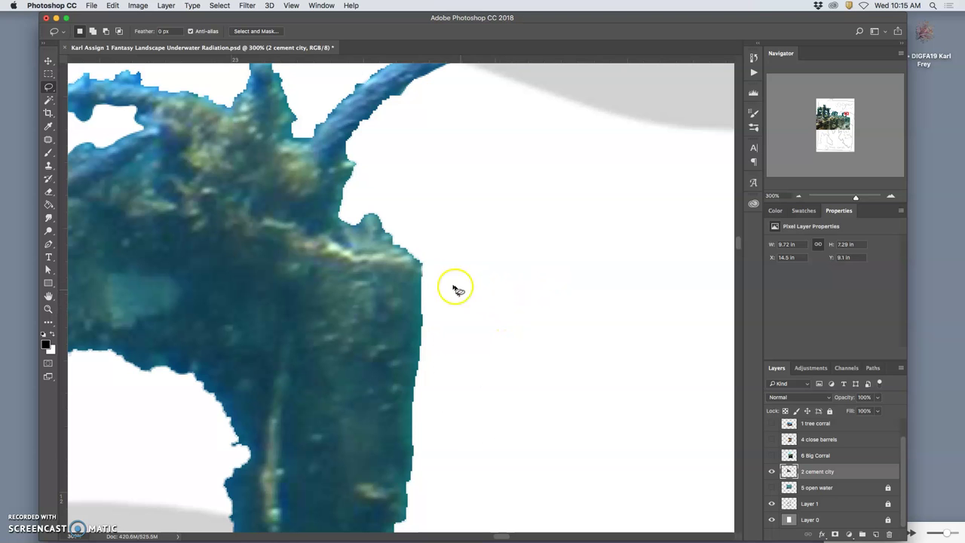
# - Erase the blue speck in the white hole and dismiss the no-pixels warning
pyautogui.scroll(-5, 319, 307)
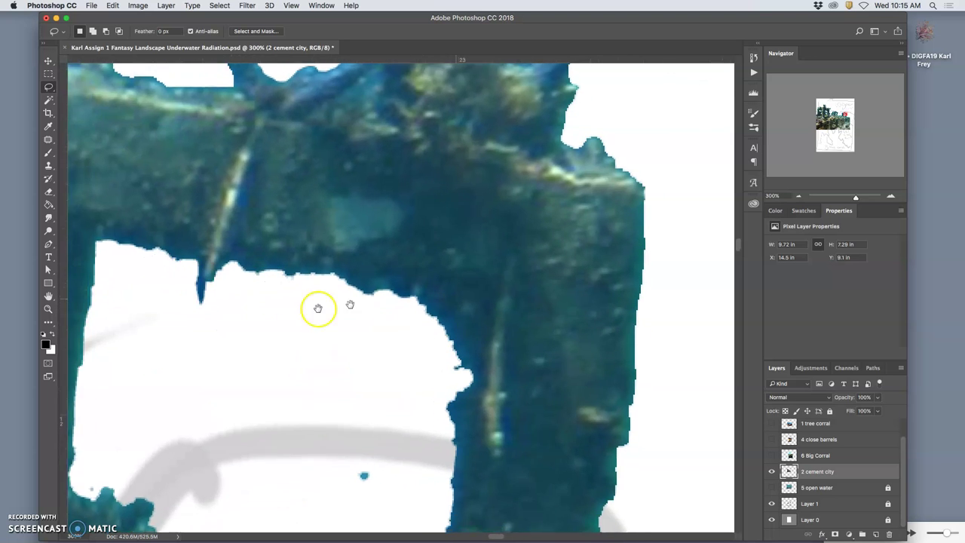
pyautogui.hscroll(-3, 346, 293)
pyautogui.scroll(-5, 368, 248)
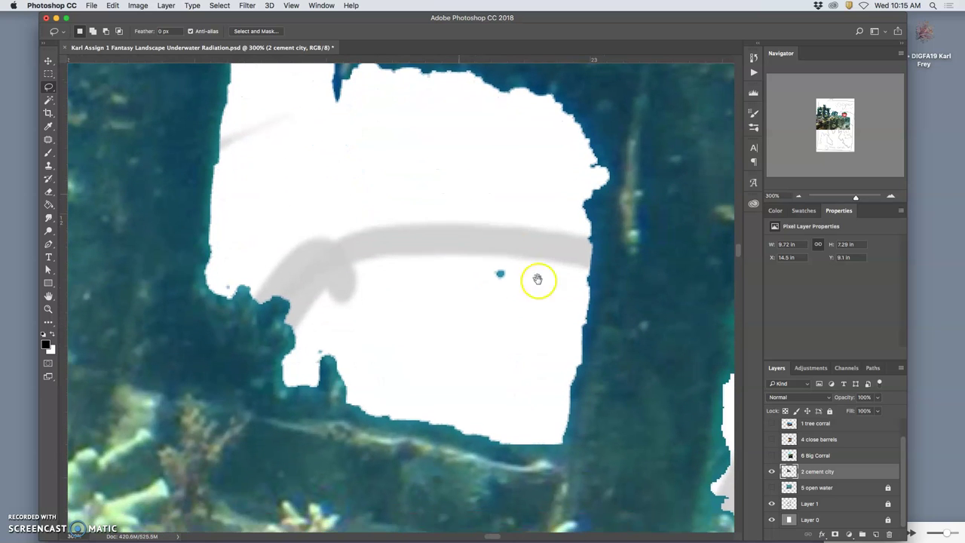
pyautogui.moveTo(528, 261)
pyautogui.mouseDown()
pyautogui.moveTo(507, 247)
pyautogui.moveTo(485, 310)
pyautogui.moveTo(517, 273)
pyautogui.mouseUp()
pyautogui.press('Delete')
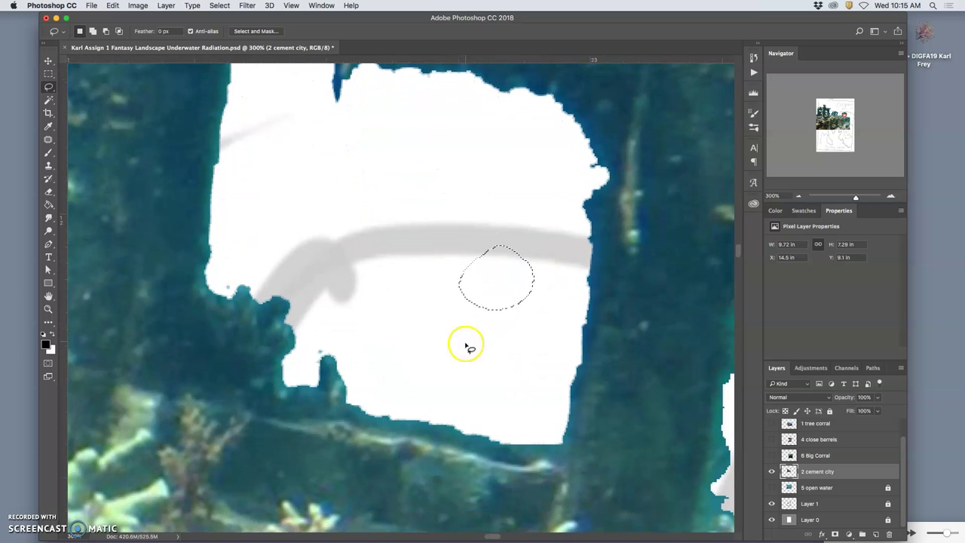
pyautogui.press('Delete')
pyautogui.press('Return')
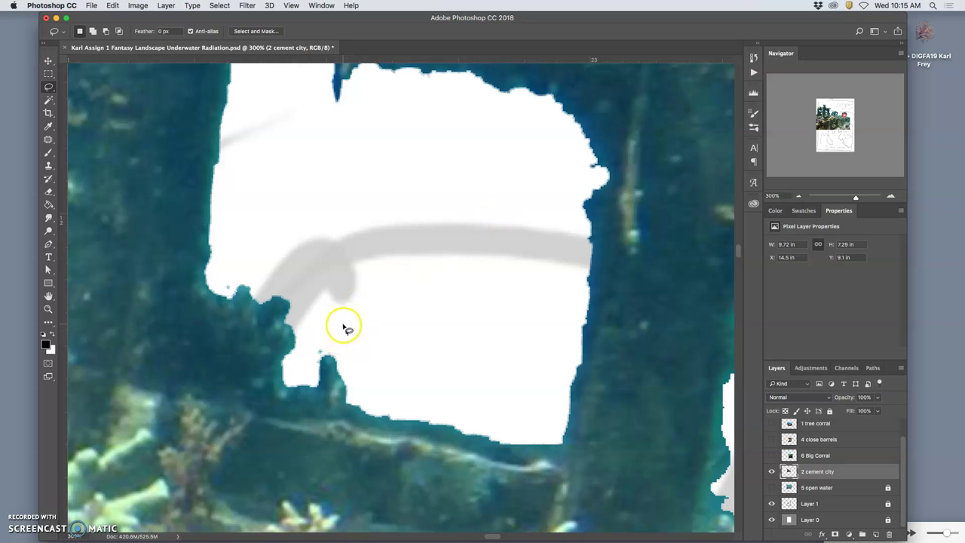
pyautogui.press('super+minus')
pyautogui.press('super+minus')
pyautogui.press('super+minus')
pyautogui.press('super+minus')
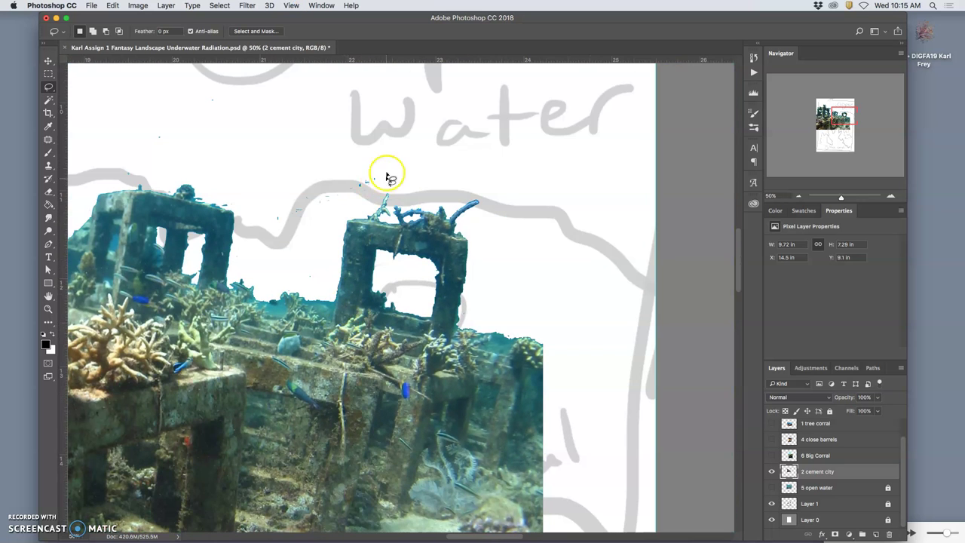
# - Lasso around the stray bits above the wreck
pyautogui.moveTo(386, 170); pyautogui.dragTo(370, 200)
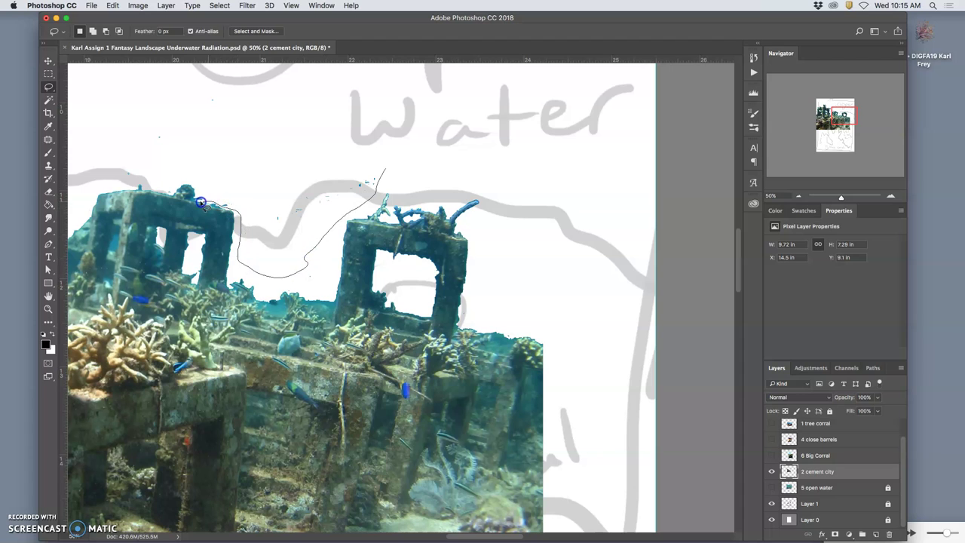
pyautogui.moveTo(219, 183)
pyautogui.mouseDown()
pyautogui.moveTo(283, 150)
pyautogui.moveTo(343, 151)
pyautogui.mouseUp()
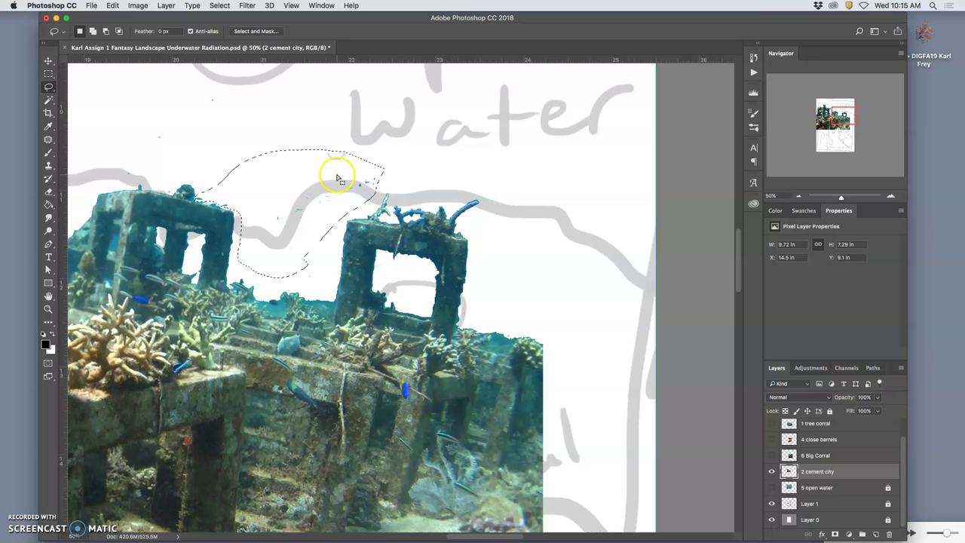
pyautogui.hscroll(-6, 317, 226)
pyautogui.scroll(3, 316, 226)
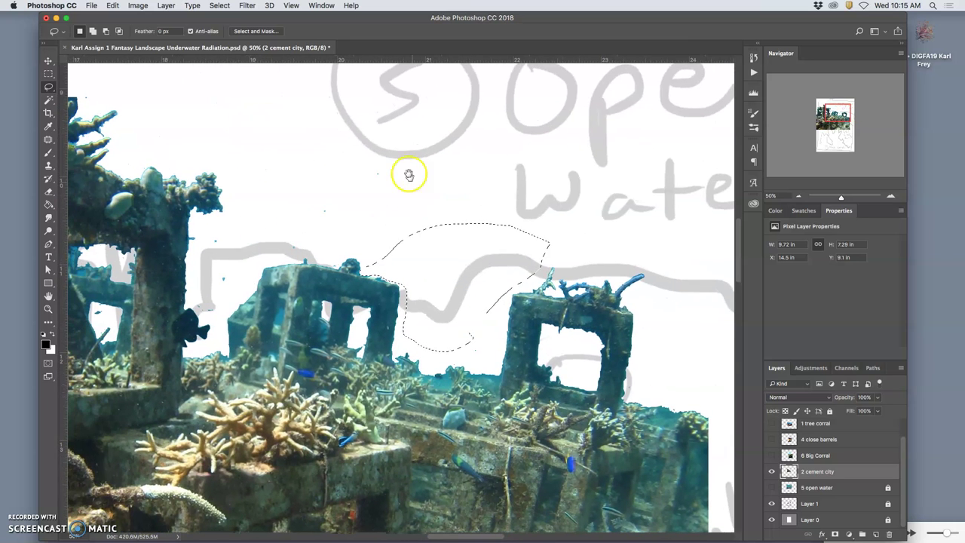
# - Erase the dark fish by the left pillar and the dark sliver on its edge
pyautogui.moveTo(409, 170)
pyautogui.mouseDown()
pyautogui.moveTo(367, 135)
pyautogui.moveTo(255, 206)
pyautogui.mouseUp()
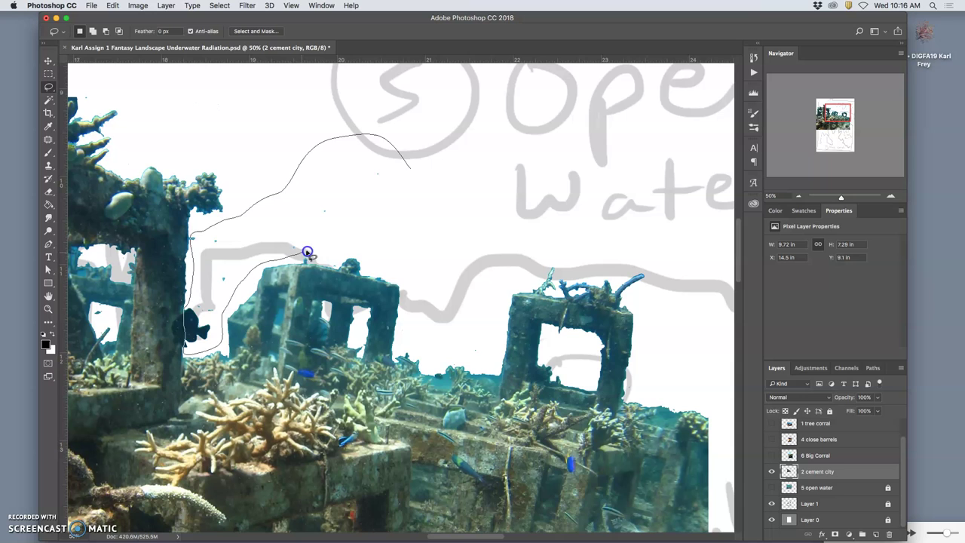
pyautogui.moveTo(378, 219); pyautogui.dragTo(377, 211)
pyautogui.press('Delete')
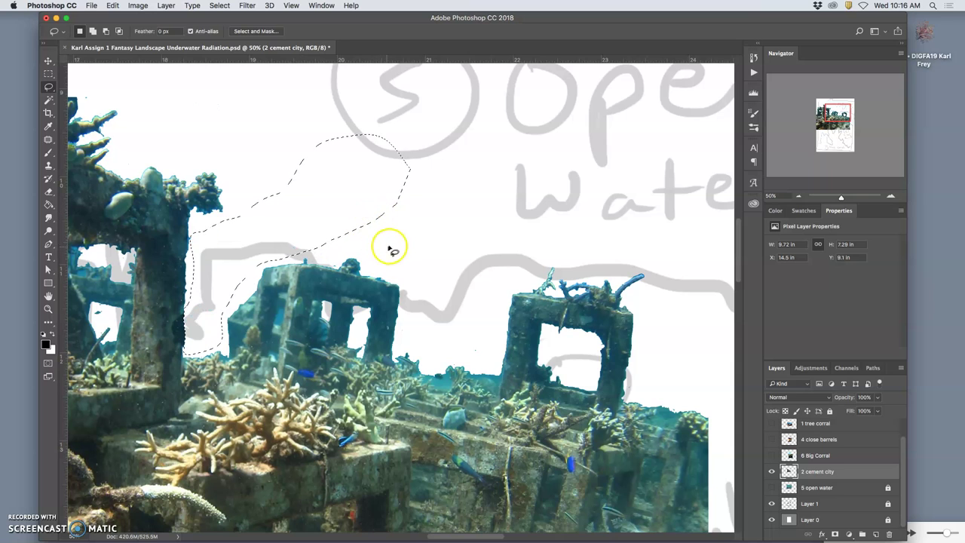
pyautogui.hotkey('ctrl', 'd')
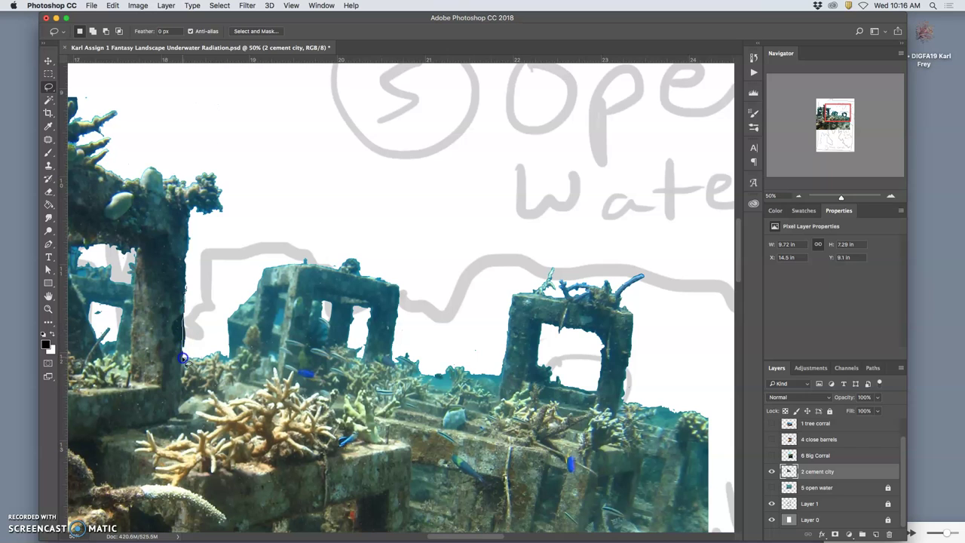
pyautogui.press('Delete')
pyautogui.moveTo(201, 288)
pyautogui.mouseDown()
pyautogui.moveTo(370, 241)
pyautogui.moveTo(497, 285)
pyautogui.moveTo(459, 267)
pyautogui.moveTo(491, 252)
pyautogui.mouseUp()
pyautogui.click(233, 256)
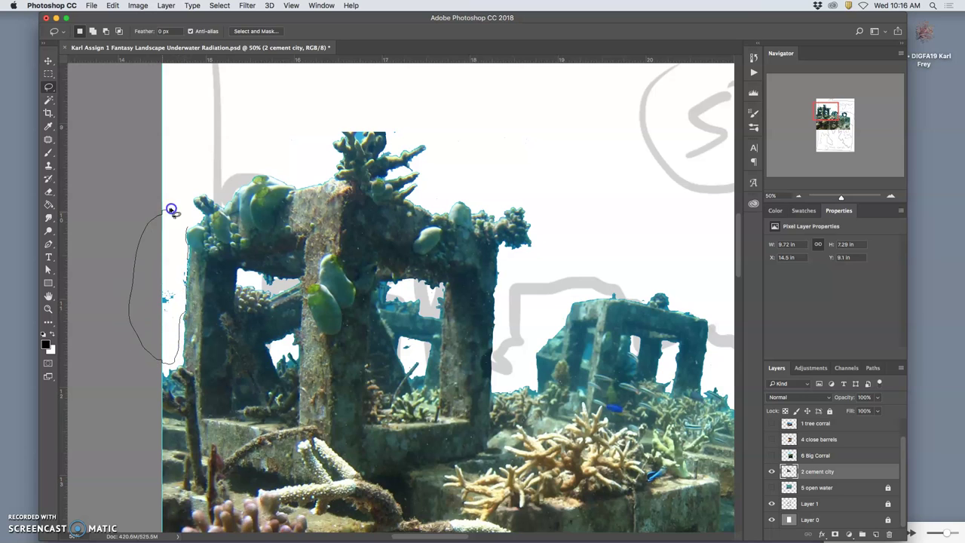
# - At 200% zoom, erase the blue water around the top of the coral
pyautogui.moveTo(172, 210); pyautogui.dragTo(174, 230)
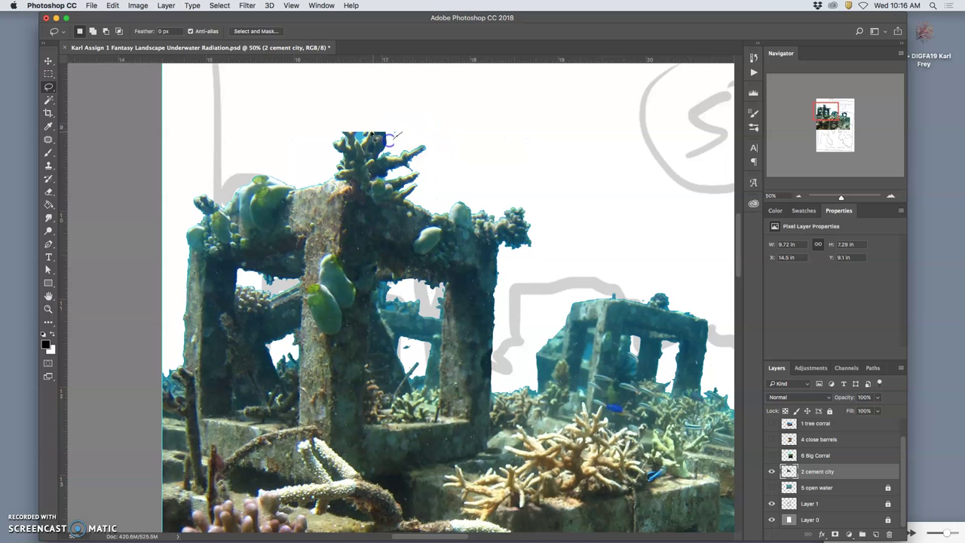
pyautogui.press('super+equal')
pyautogui.press('super+equal')
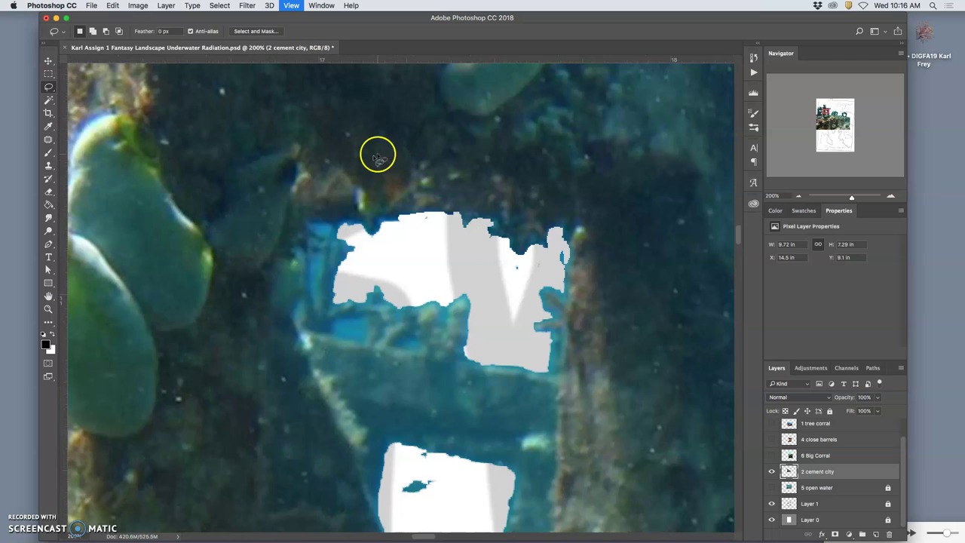
pyautogui.moveTo(378, 159); pyautogui.dragTo(415, 277)
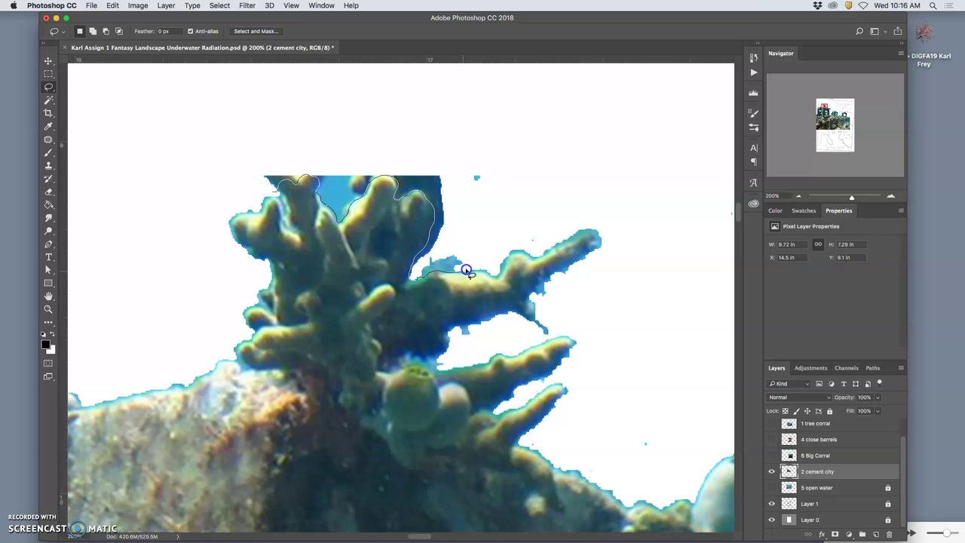
pyautogui.moveTo(552, 234)
pyautogui.mouseDown()
pyautogui.moveTo(474, 121)
pyautogui.moveTo(244, 147)
pyautogui.moveTo(304, 193)
pyautogui.mouseUp()
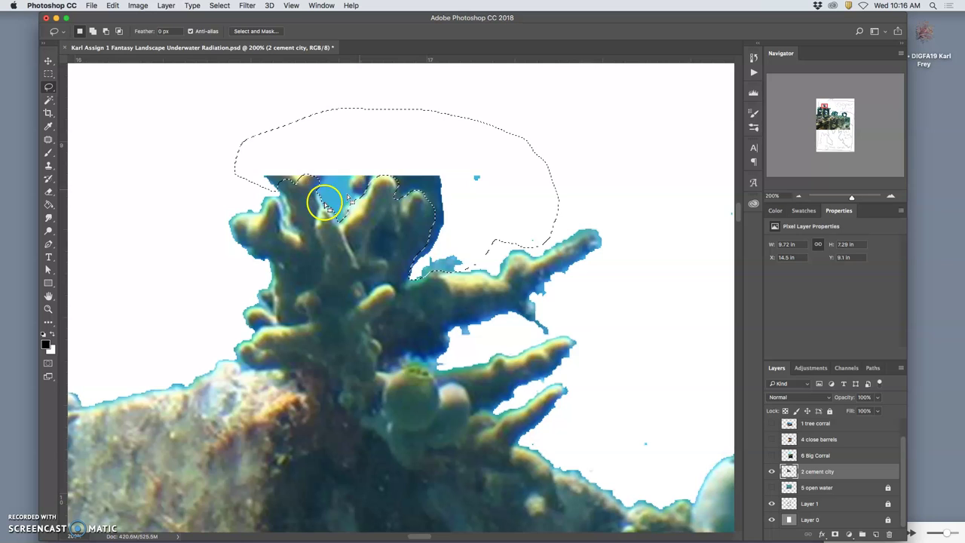
pyautogui.press('Delete')
pyautogui.press('super+d')
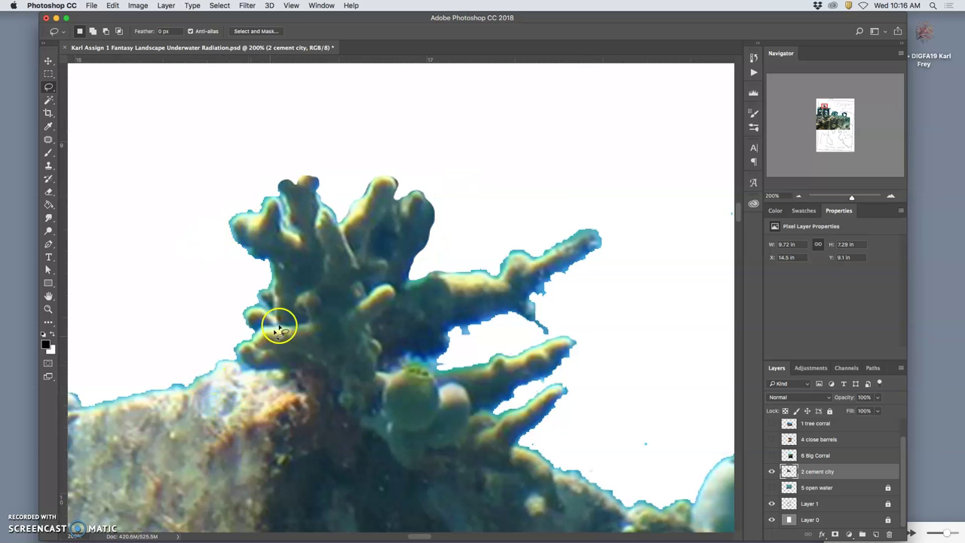
# - Lasso and erase the gap between the coral branches
pyautogui.moveTo(310, 323)
pyautogui.mouseDown()
pyautogui.moveTo(439, 254)
pyautogui.moveTo(588, 287)
pyautogui.moveTo(543, 310)
pyautogui.mouseUp()
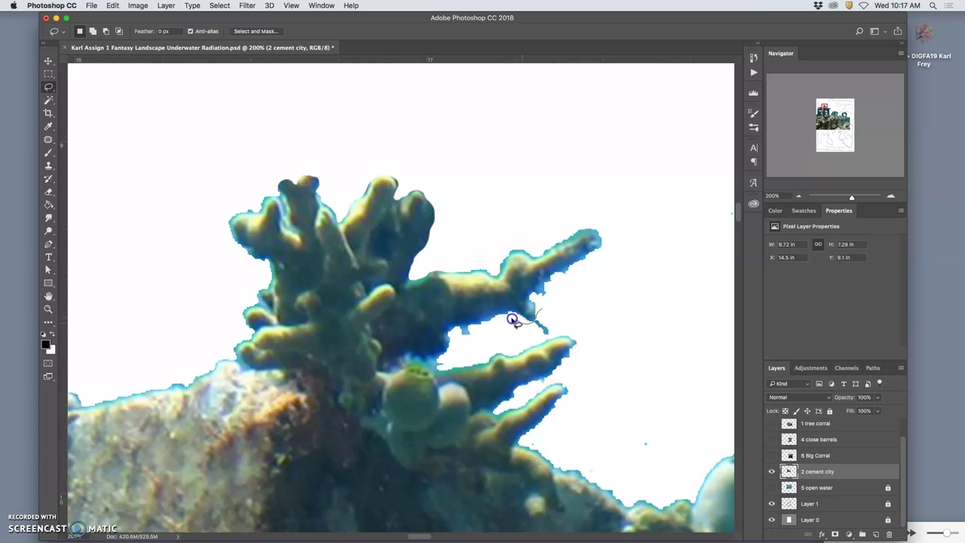
pyautogui.moveTo(486, 323)
pyautogui.mouseDown()
pyautogui.moveTo(448, 325)
pyautogui.moveTo(455, 343)
pyautogui.mouseUp()
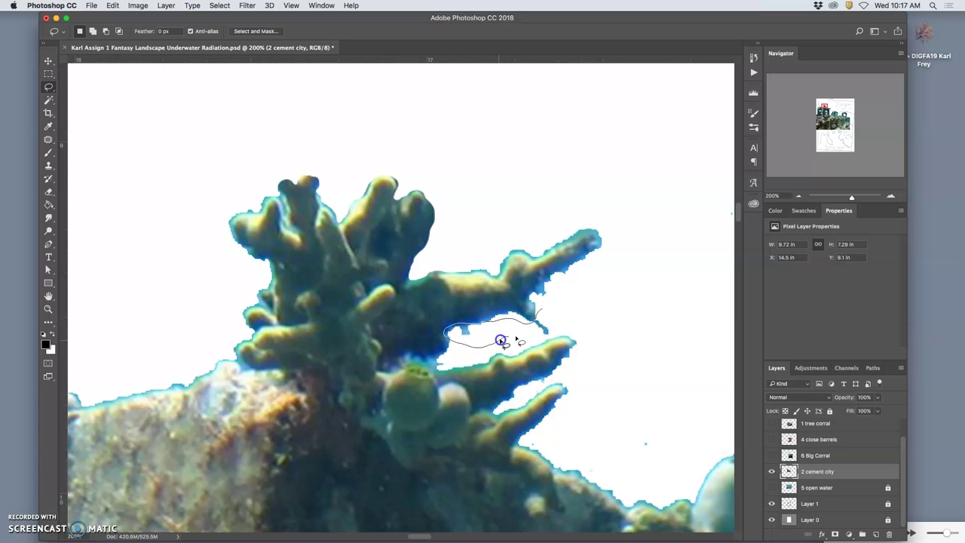
pyautogui.moveTo(553, 334); pyautogui.dragTo(547, 308)
pyautogui.press('Delete')
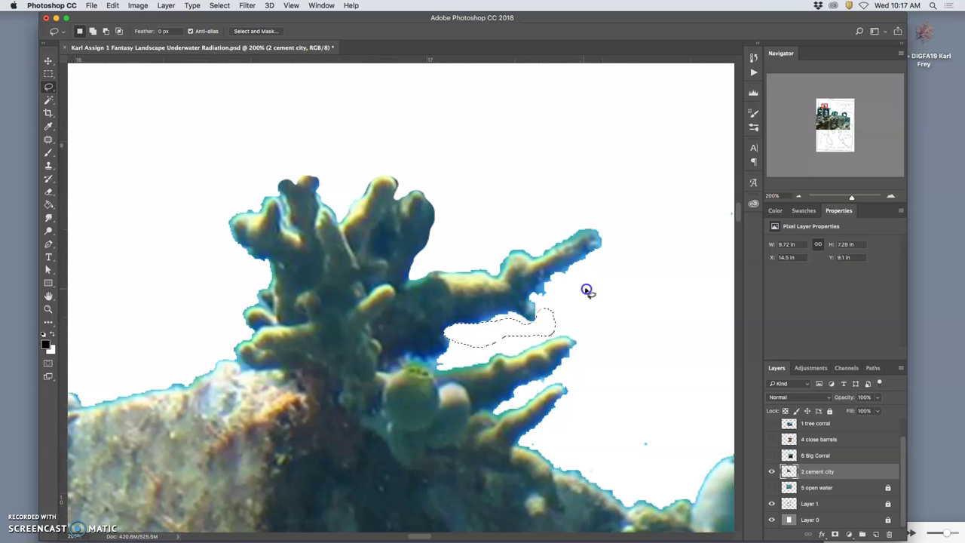
pyautogui.press('super+d')
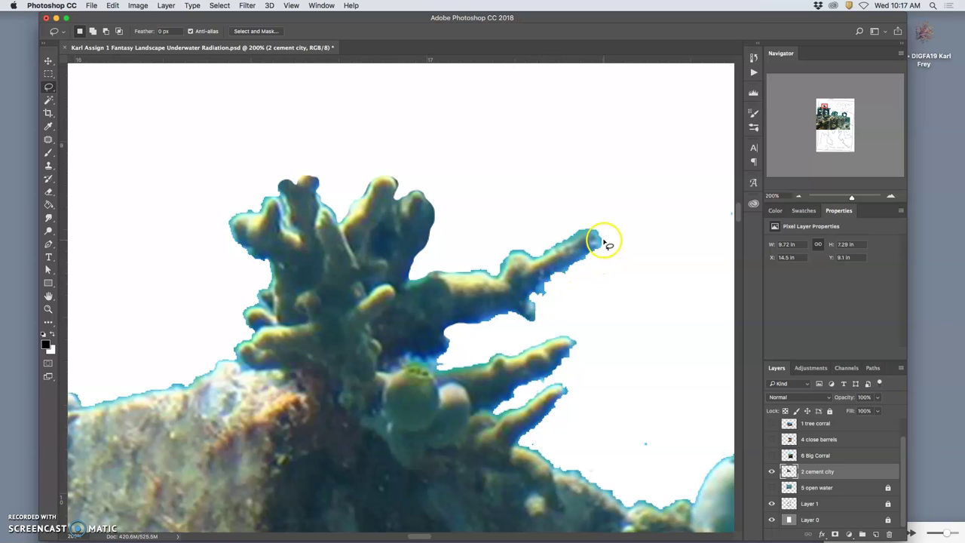
# - Outline the white gaps along the coral branch tips and upper branch
pyautogui.moveTo(601, 241); pyautogui.dragTo(588, 251)
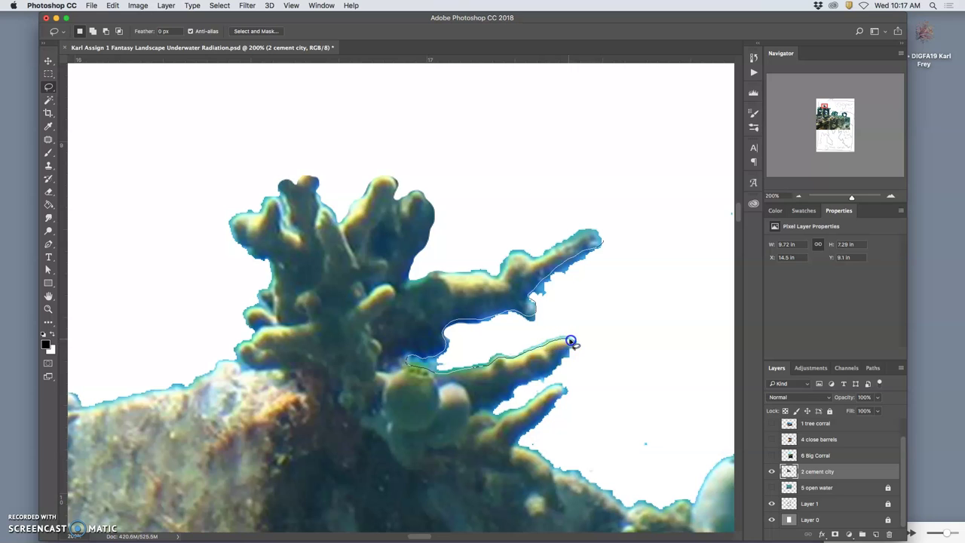
pyautogui.moveTo(629, 253); pyautogui.dragTo(630, 255)
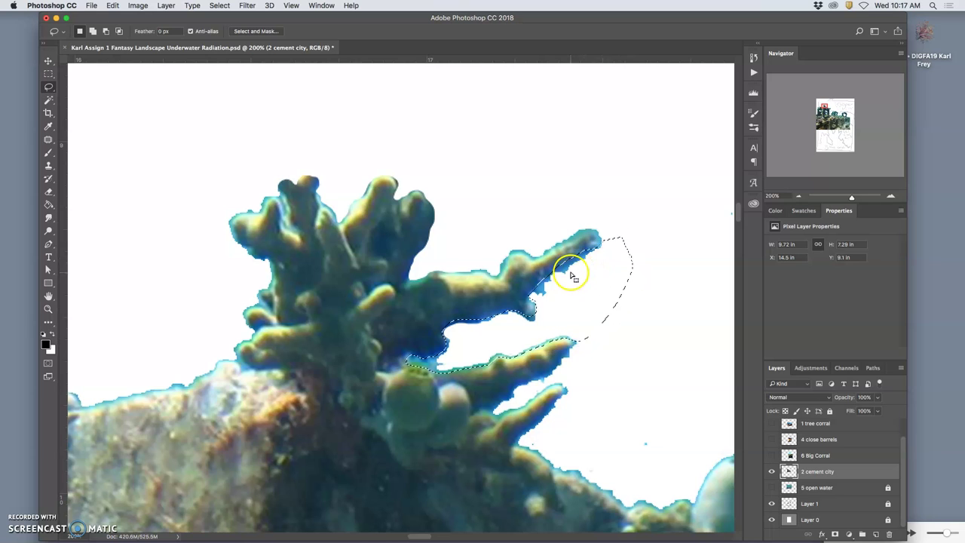
pyautogui.click(636, 230)
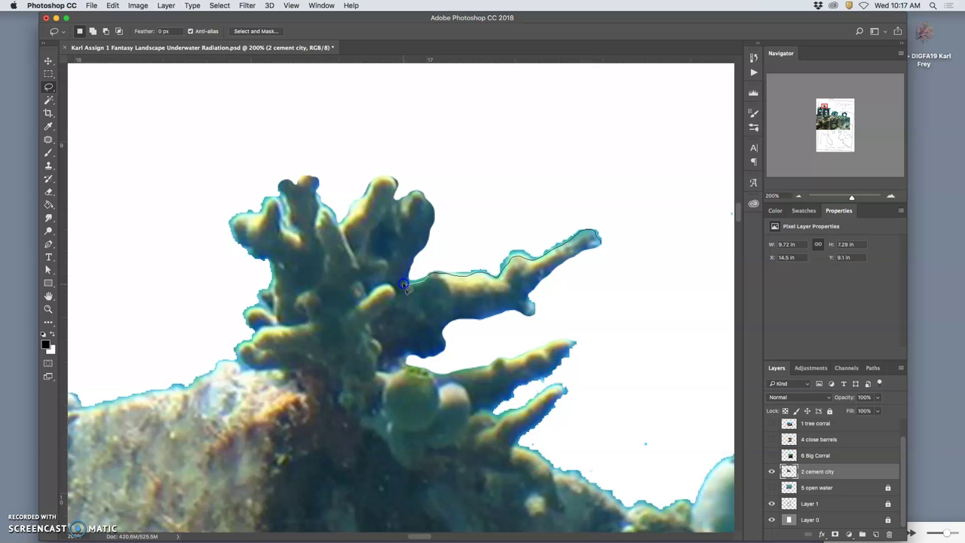
pyautogui.moveTo(591, 204); pyautogui.dragTo(614, 238)
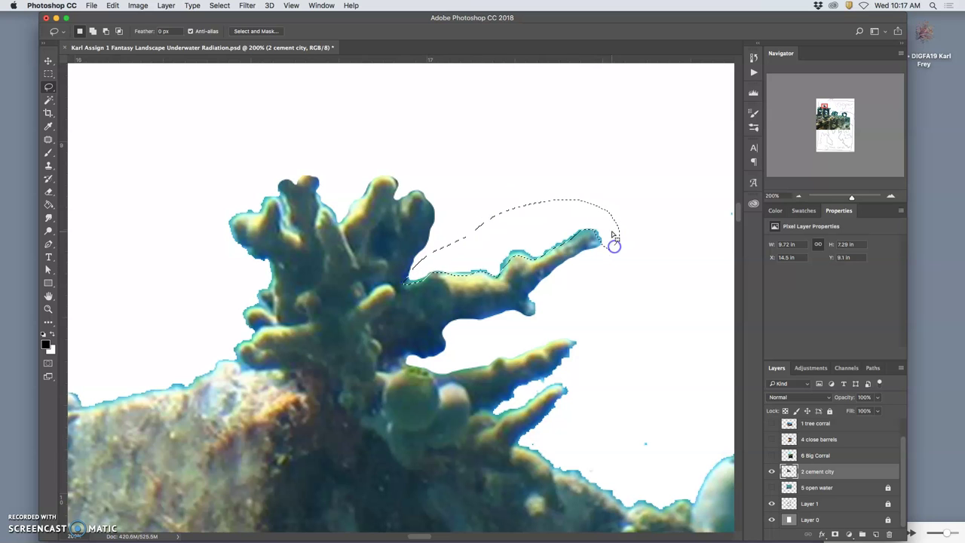
pyautogui.click(615, 264)
# - Clear a stray speck near the rock left of the coral, then pan to the pillar structure
pyautogui.click(485, 358)
pyautogui.moveTo(484, 359)
pyautogui.mouseDown()
pyautogui.moveTo(500, 297)
pyautogui.moveTo(545, 250)
pyautogui.mouseUp()
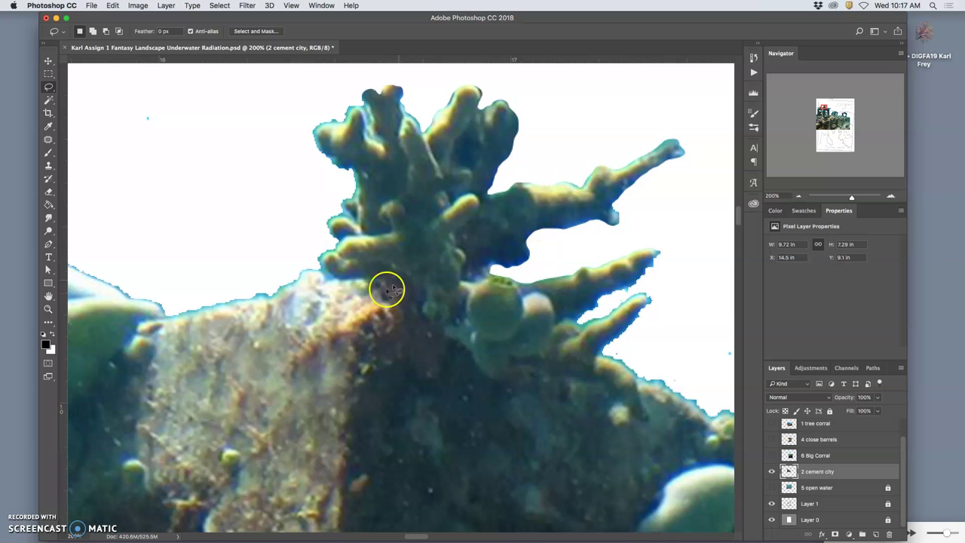
pyautogui.scroll(5, 280, 166)
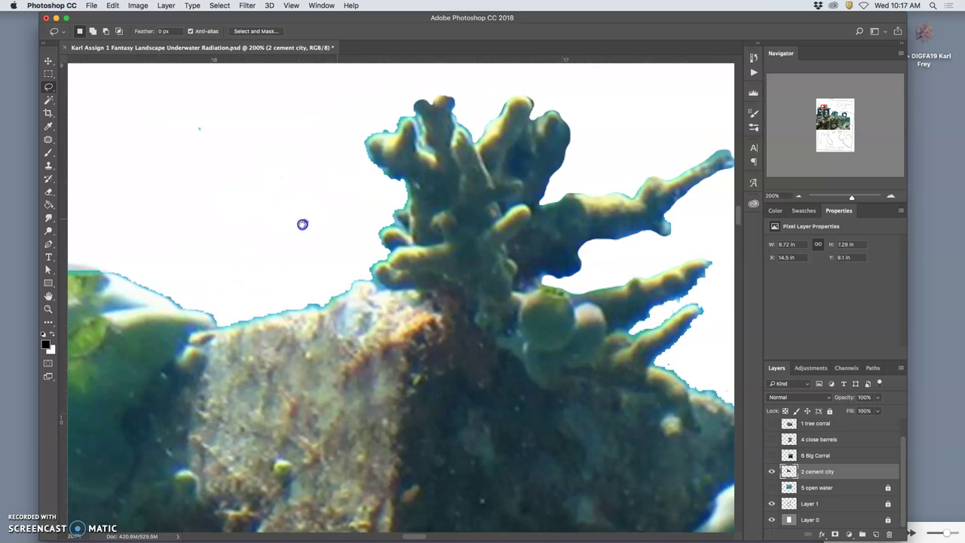
pyautogui.hscroll(-5, 499, 245)
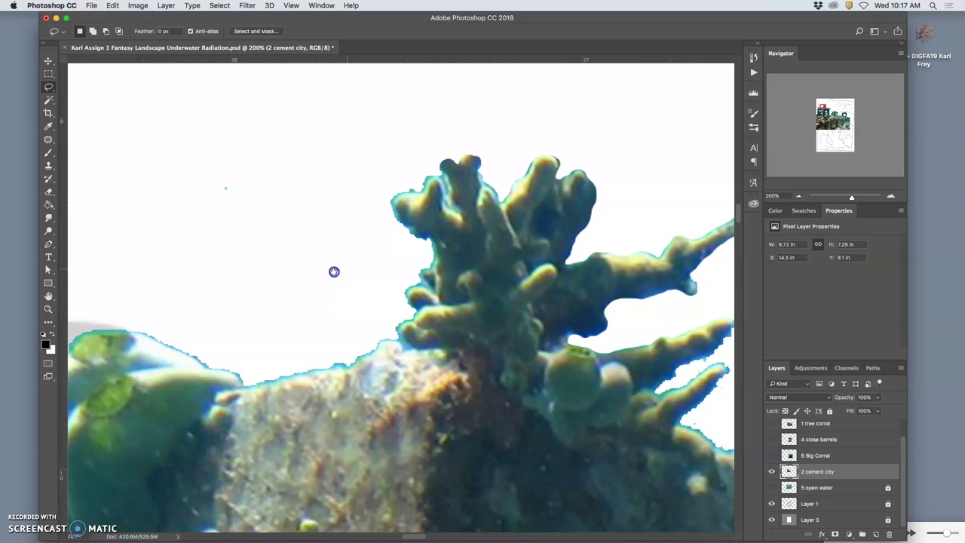
pyautogui.moveTo(306, 200)
pyautogui.mouseDown()
pyautogui.moveTo(318, 168)
pyautogui.moveTo(324, 211)
pyautogui.moveTo(341, 193)
pyautogui.mouseUp()
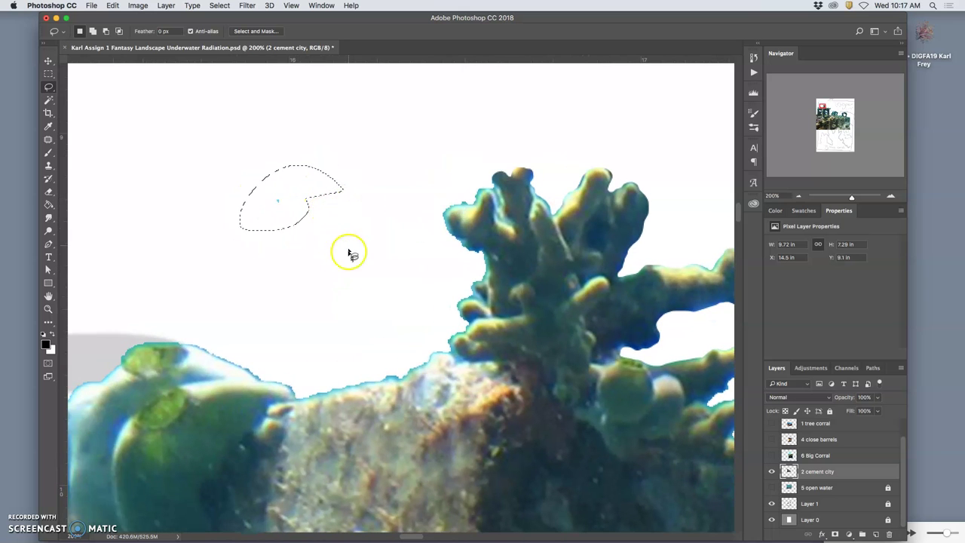
pyautogui.click(317, 300)
pyautogui.moveTo(306, 314)
pyautogui.mouseDown()
pyautogui.moveTo(414, 227)
pyautogui.moveTo(540, 95)
pyautogui.moveTo(442, 216)
pyautogui.moveTo(560, 97)
pyautogui.mouseUp()
pyautogui.moveTo(358, 281); pyautogui.dragTo(392, 160)
# - Show the 5 open water layer and inspect the reef at 50% zoom
pyautogui.press('super+minus')
pyautogui.press('super+minus')
pyautogui.press('super+minus')
pyautogui.press('super+minus')
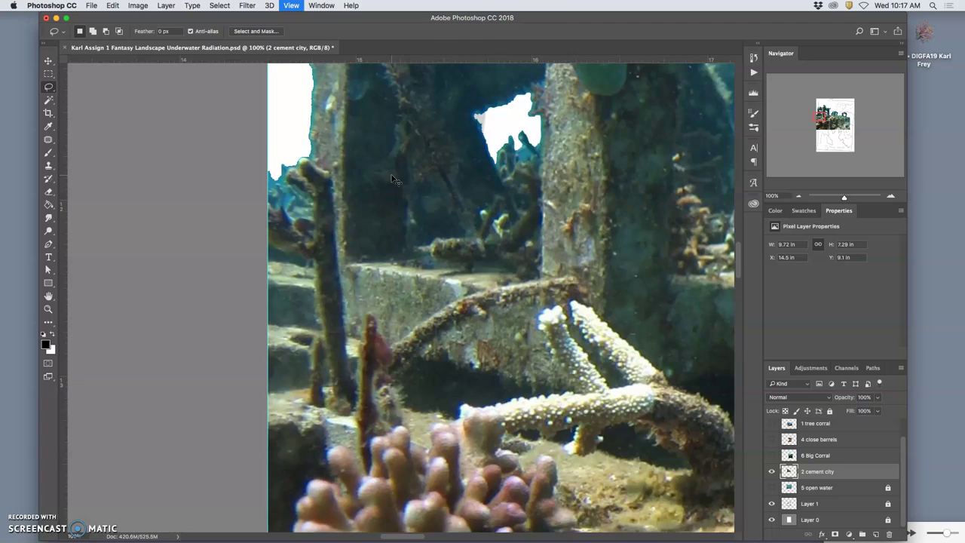
pyautogui.press('super+minus')
pyautogui.press('super+minus')
pyautogui.press('super+minus')
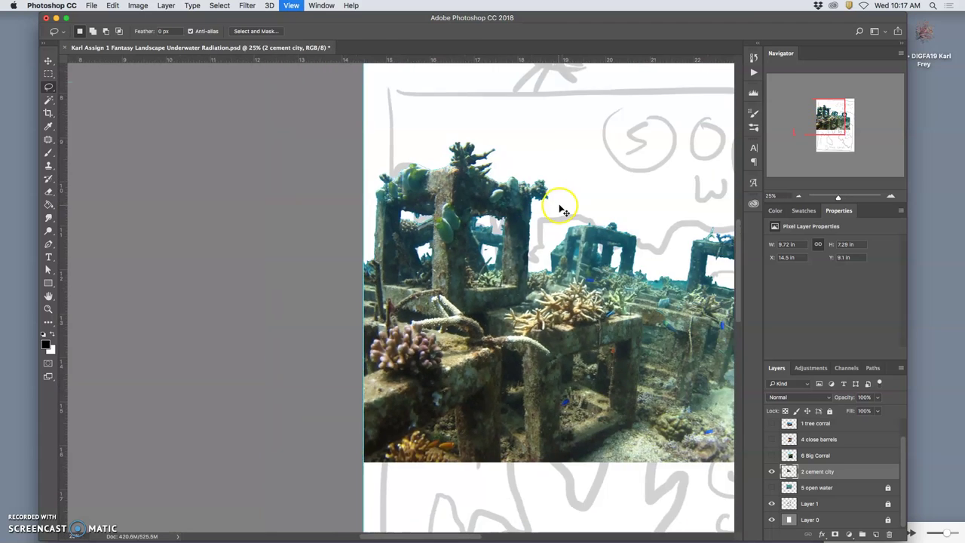
pyautogui.click(771, 487)
pyautogui.moveTo(652, 531)
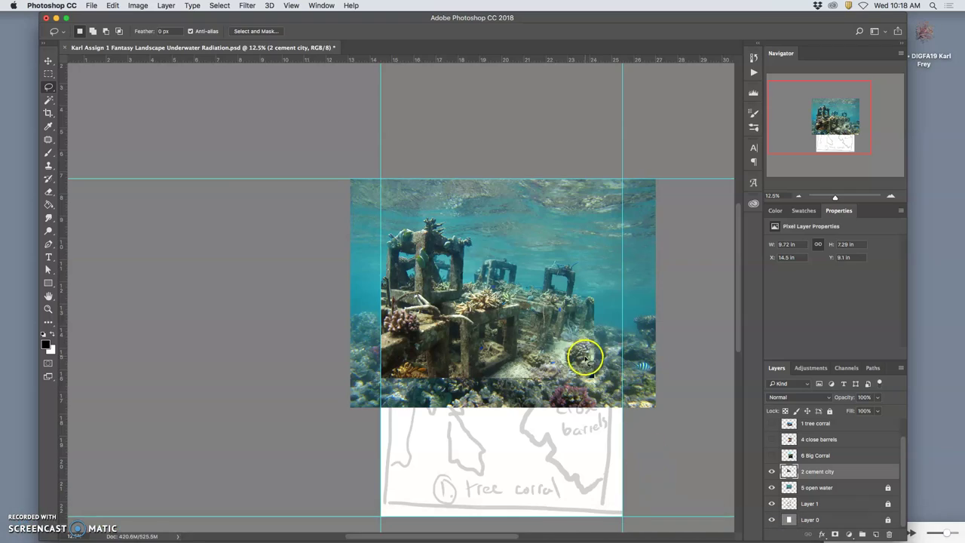
pyautogui.press('super+plus')
pyautogui.press('super+plus')
pyautogui.press('super+plus')
pyautogui.press('super+plus')
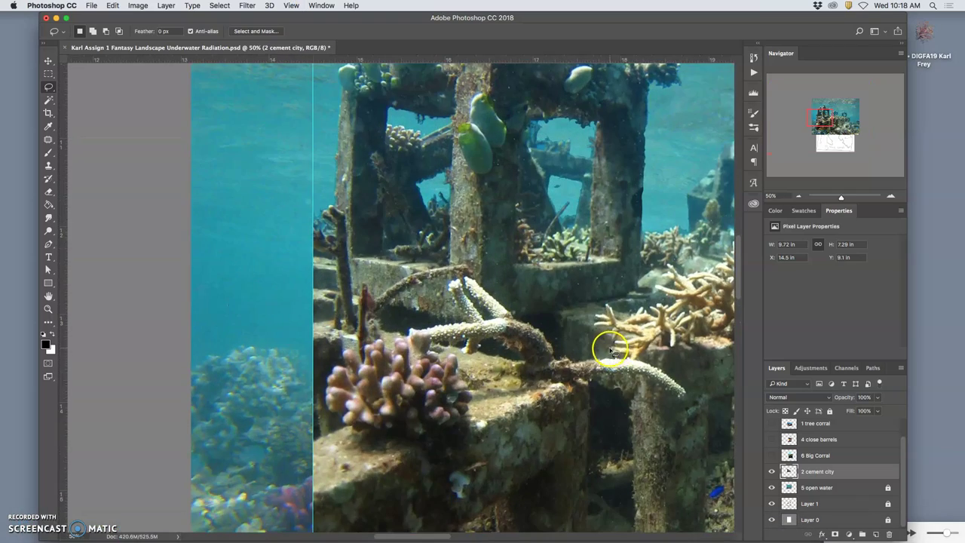
pyautogui.moveTo(574, 325); pyautogui.dragTo(134, 209)
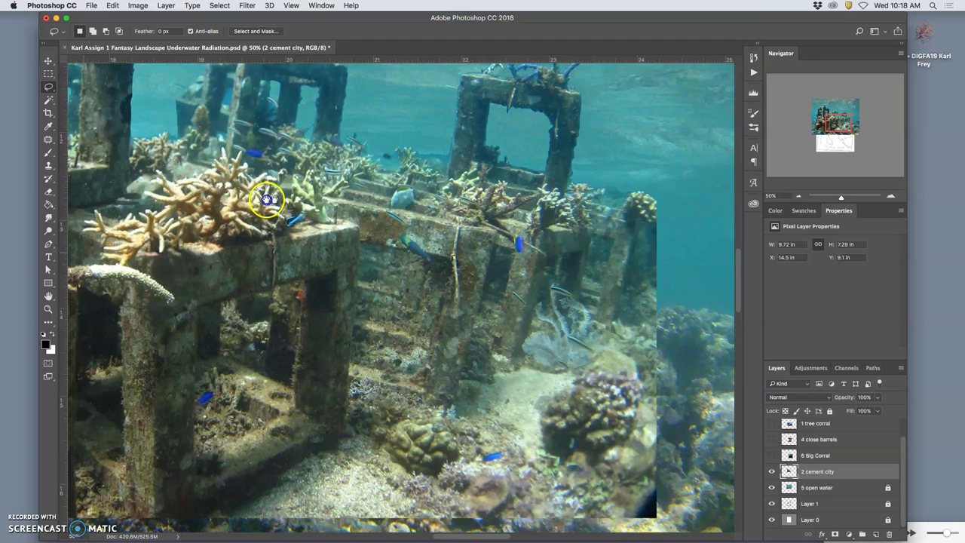
pyautogui.moveTo(663, 226); pyautogui.dragTo(492, 218)
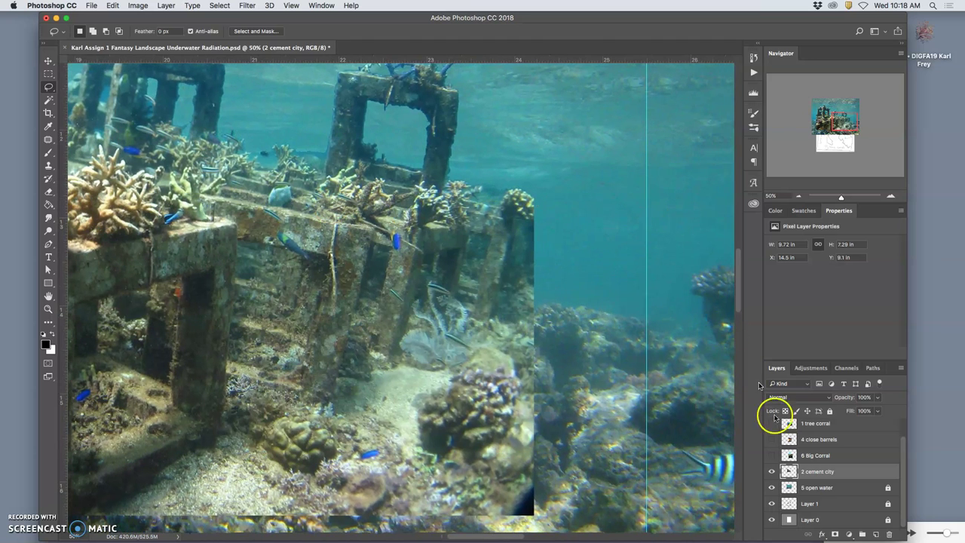
# - Toggle the 2 cement city and 5 open water layers to compare, leaving both visible
pyautogui.click(772, 471)
pyautogui.click(772, 487)
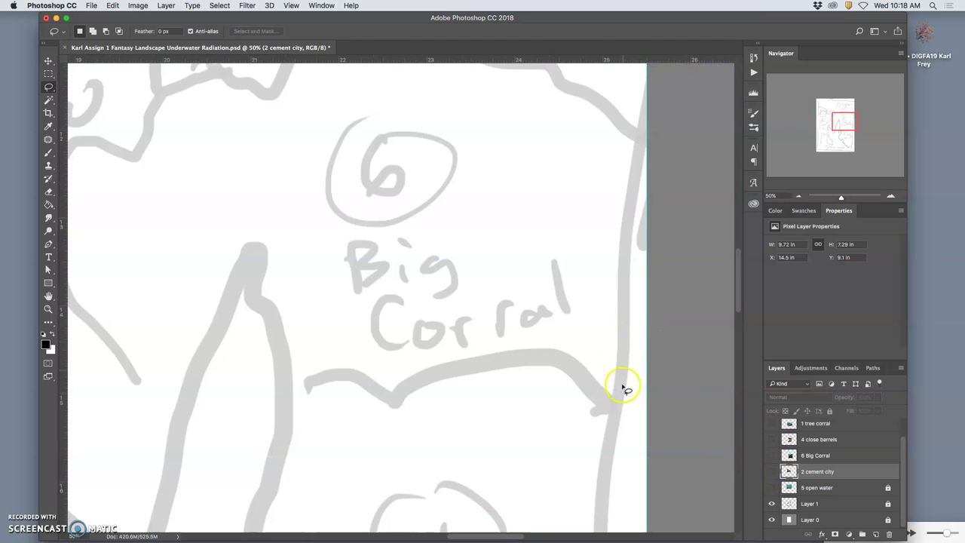
pyautogui.click(772, 471)
pyautogui.click(772, 487)
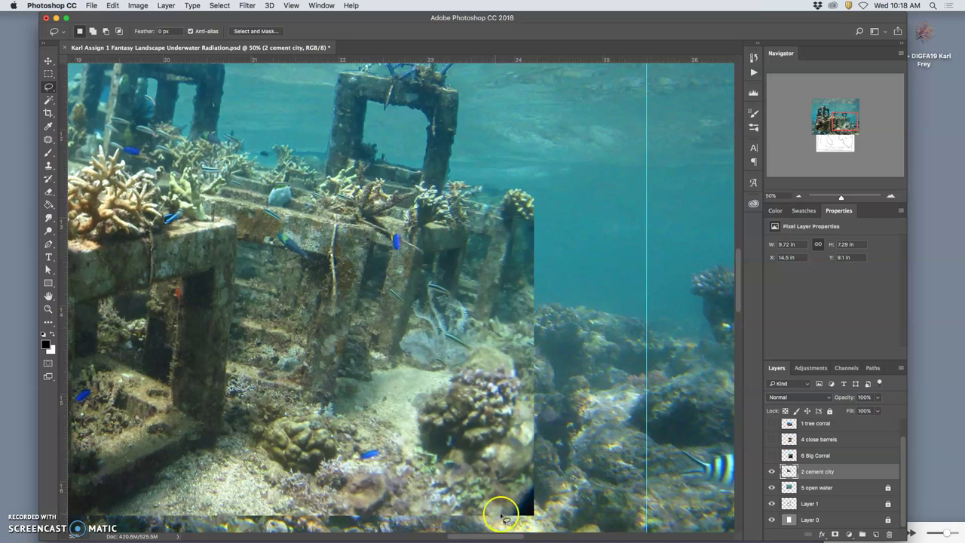
pyautogui.moveTo(426, 398); pyautogui.dragTo(454, 327)
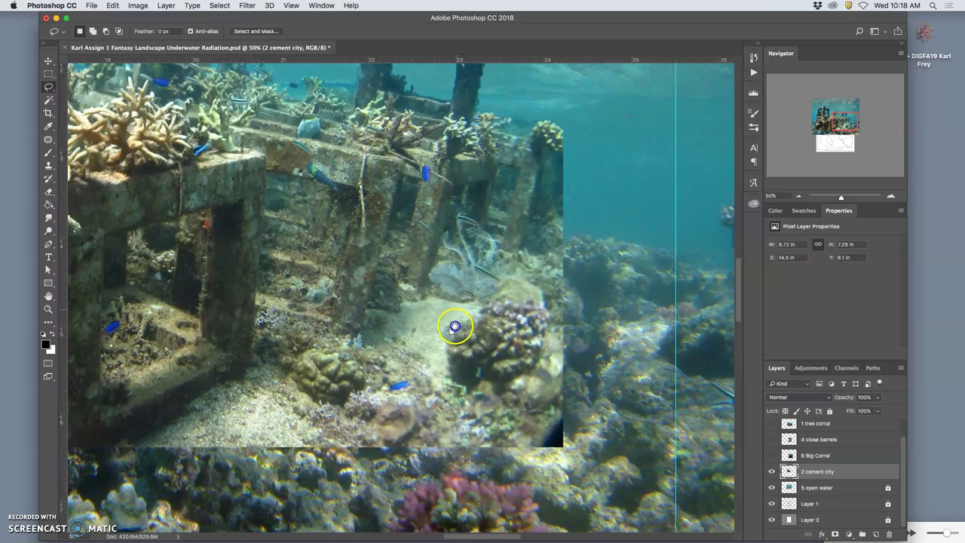
pyautogui.scroll(-3, 455, 326)
pyautogui.hscroll(-10, 399, 328)
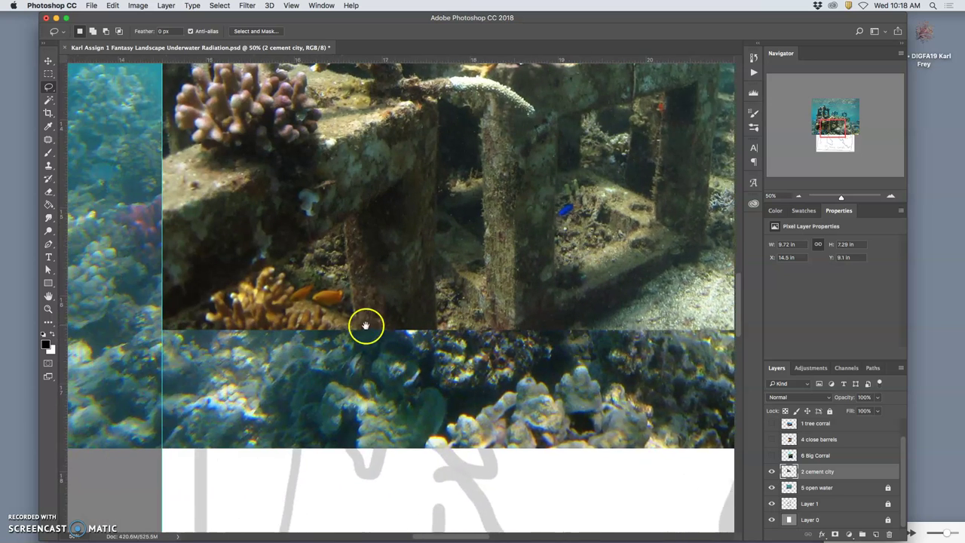
pyautogui.hscroll(-5, 366, 326)
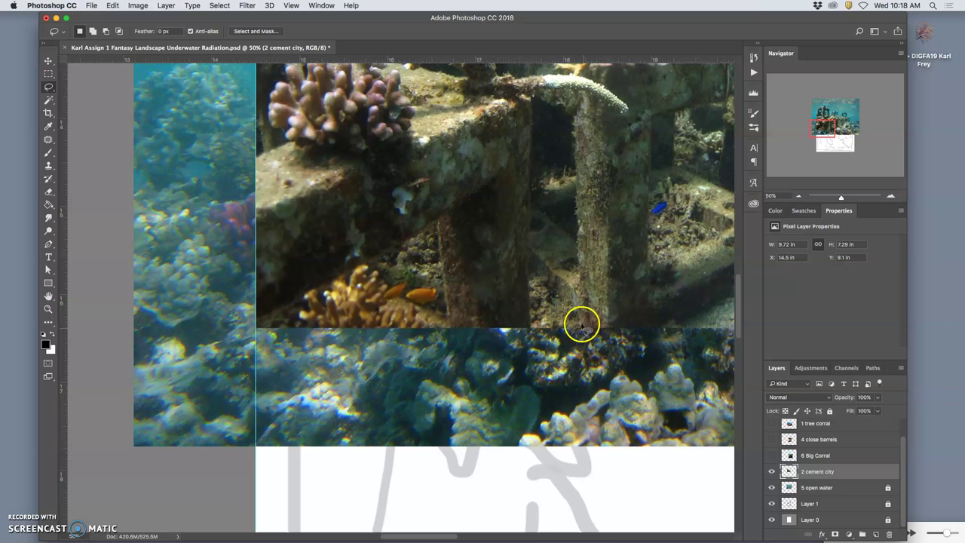
pyautogui.press('super+minus')
pyautogui.press('super+minus')
pyautogui.press('super+minus')
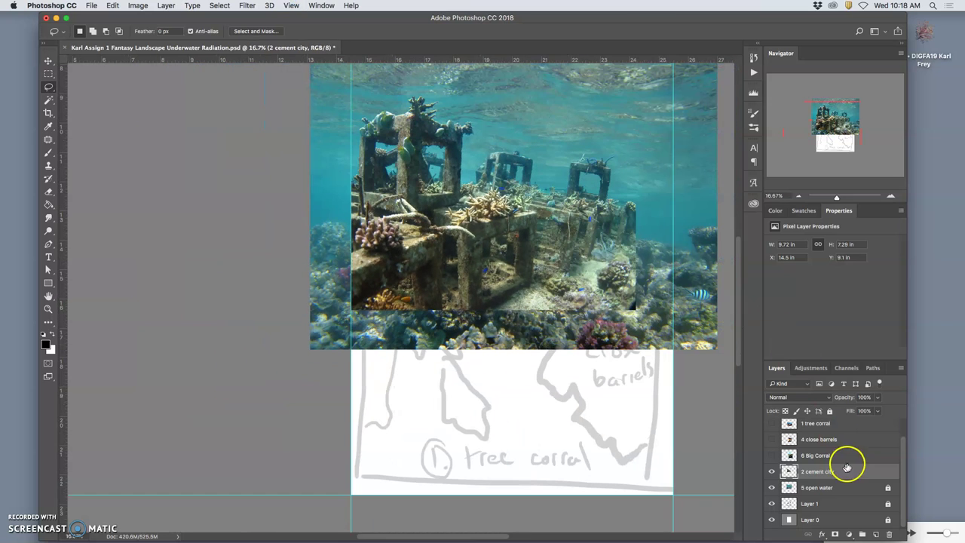
# - Lock all on the 2 cement city layer and turn 6 Big Corral back on
pyautogui.click(771, 456)
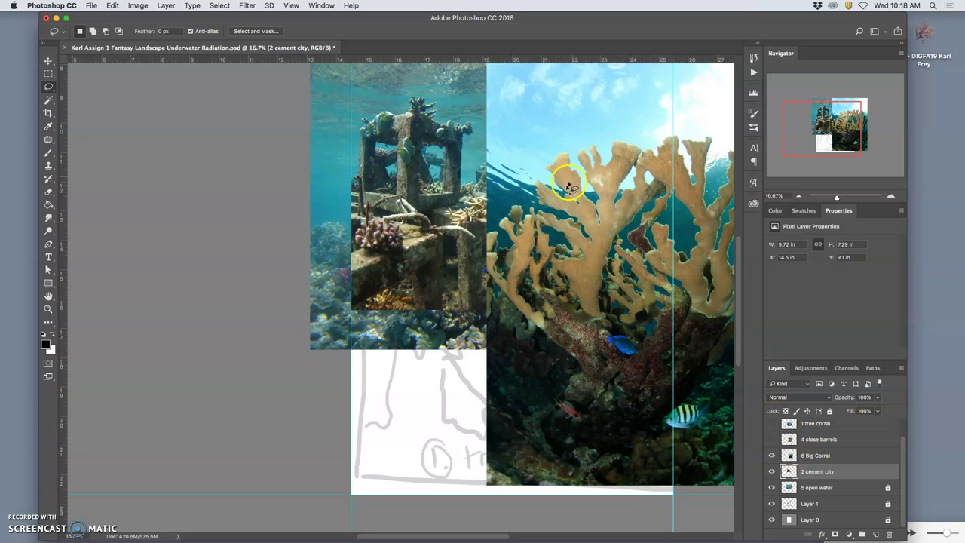
pyautogui.click(771, 455)
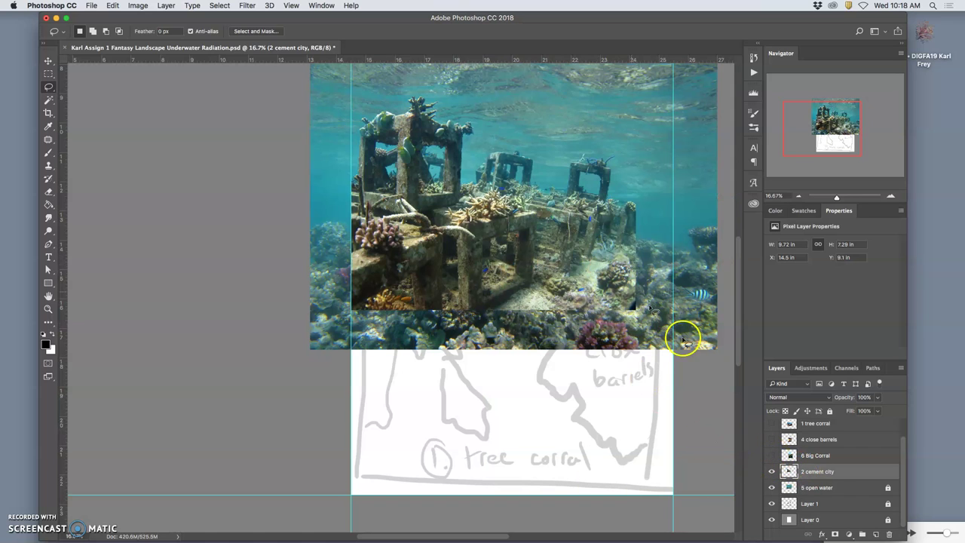
pyautogui.click(829, 410)
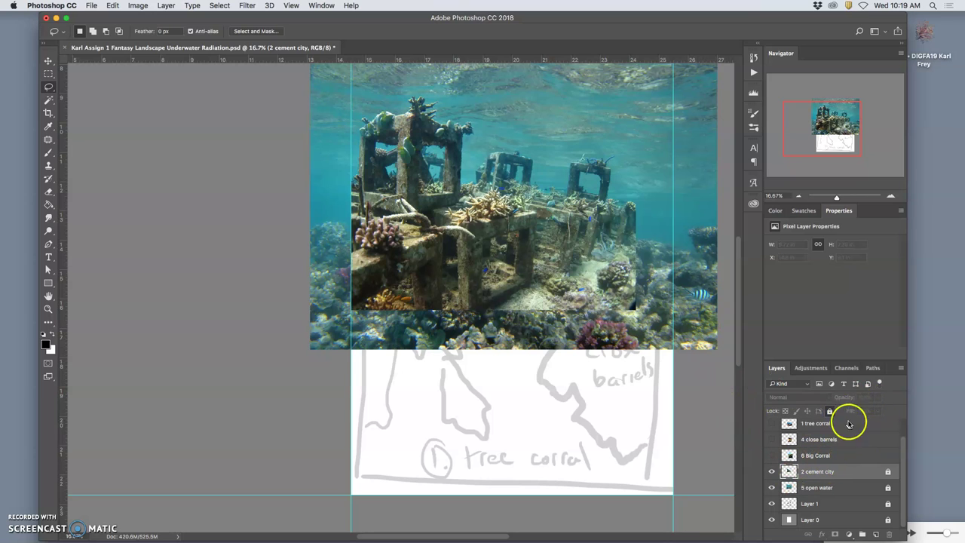
pyautogui.click(771, 455)
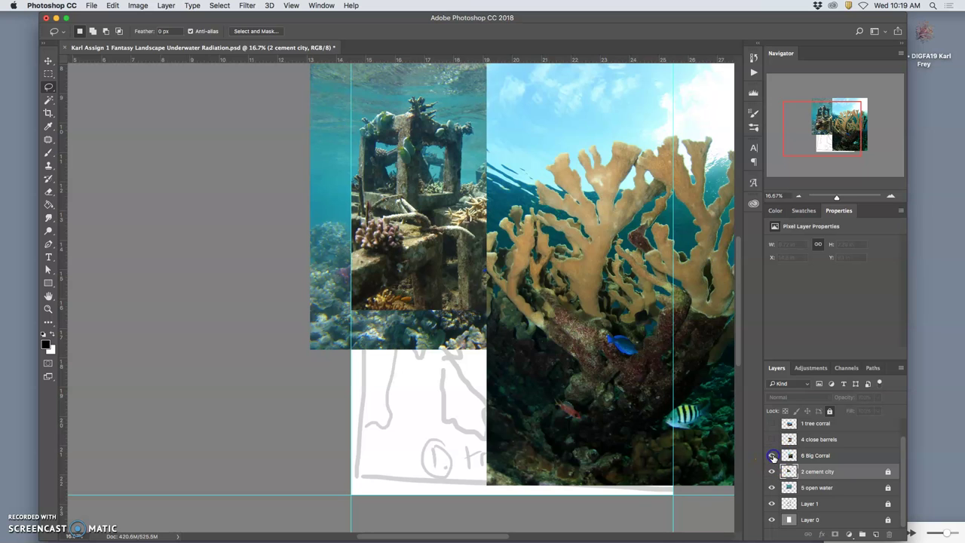
# - On the 6 Big Corral layer, delete the sky strip along the top of the coral
pyautogui.click(817, 456)
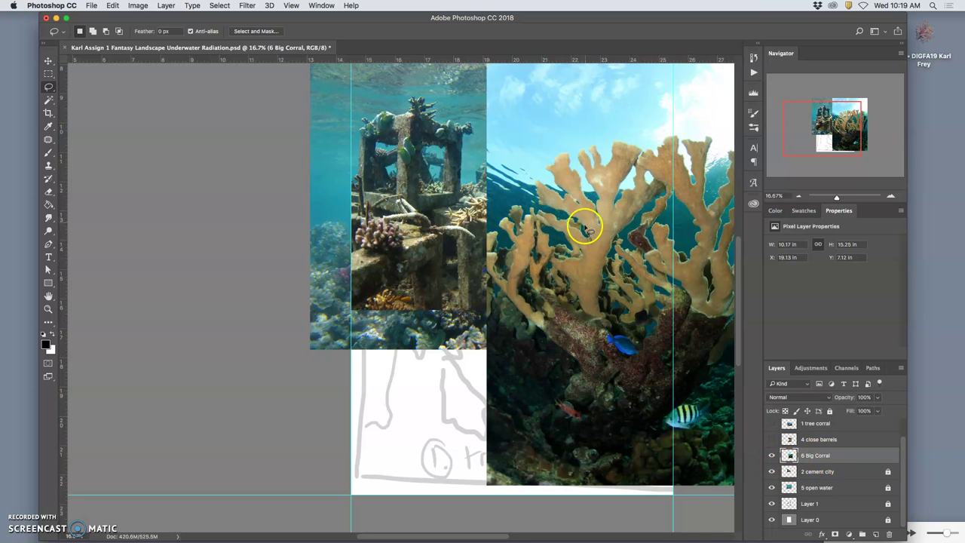
pyautogui.press('super+minus')
pyautogui.press('super+minus')
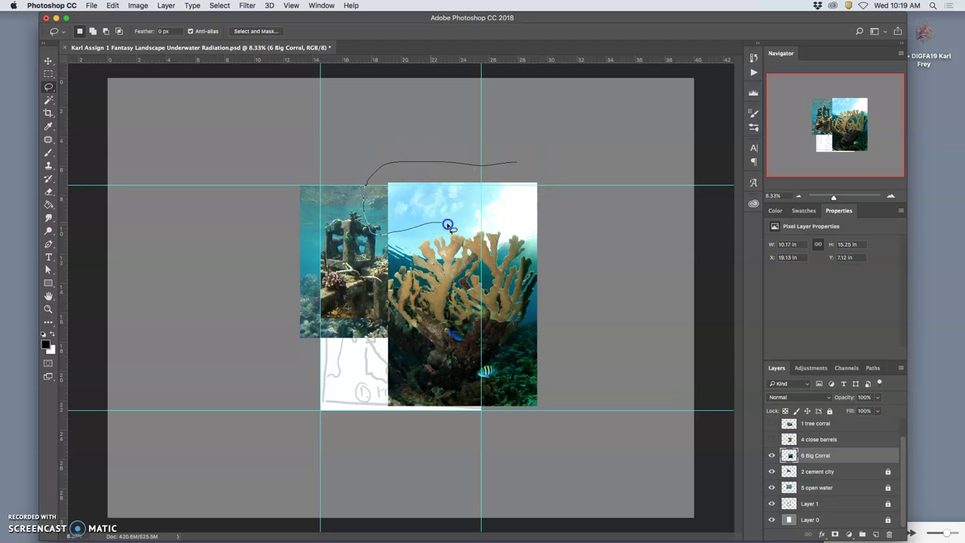
pyautogui.moveTo(537, 149); pyautogui.dragTo(536, 172)
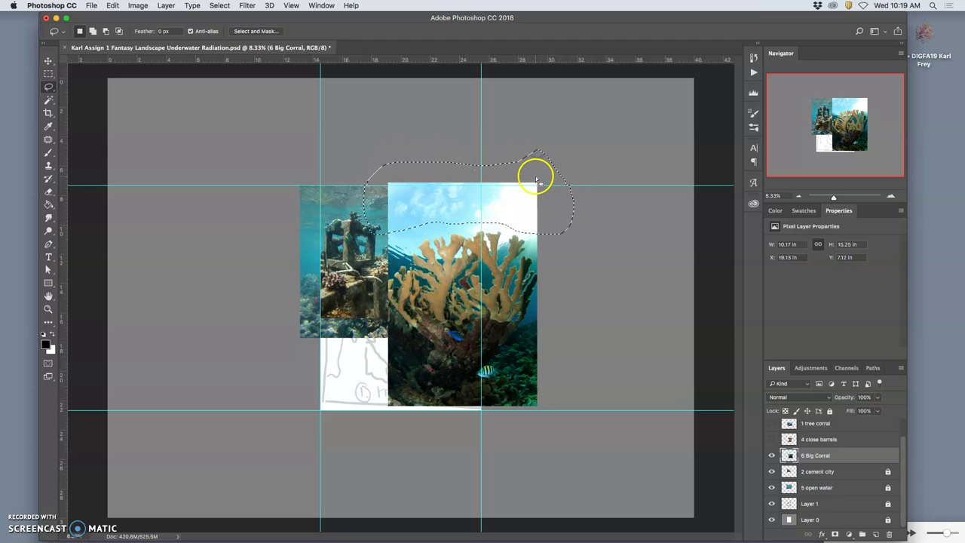
pyautogui.press('Delete')
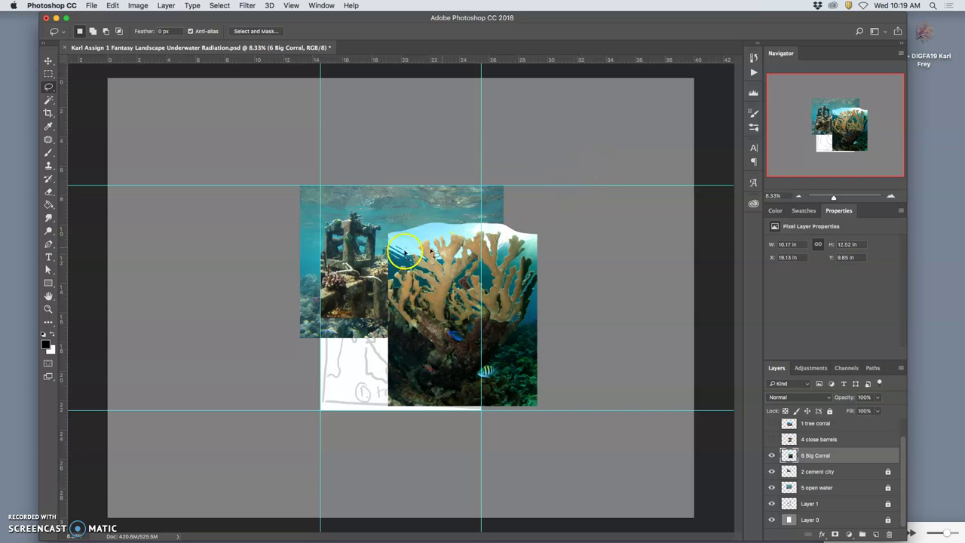
# - Magic-wand select and delete the leftover white patches above the coral
pyautogui.click(48, 99)
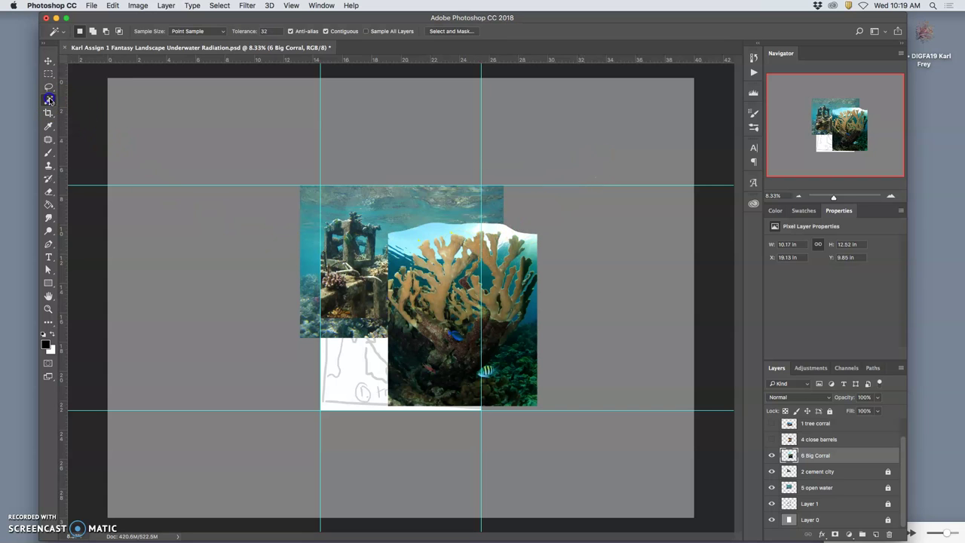
pyautogui.click(423, 232)
pyautogui.press('Delete')
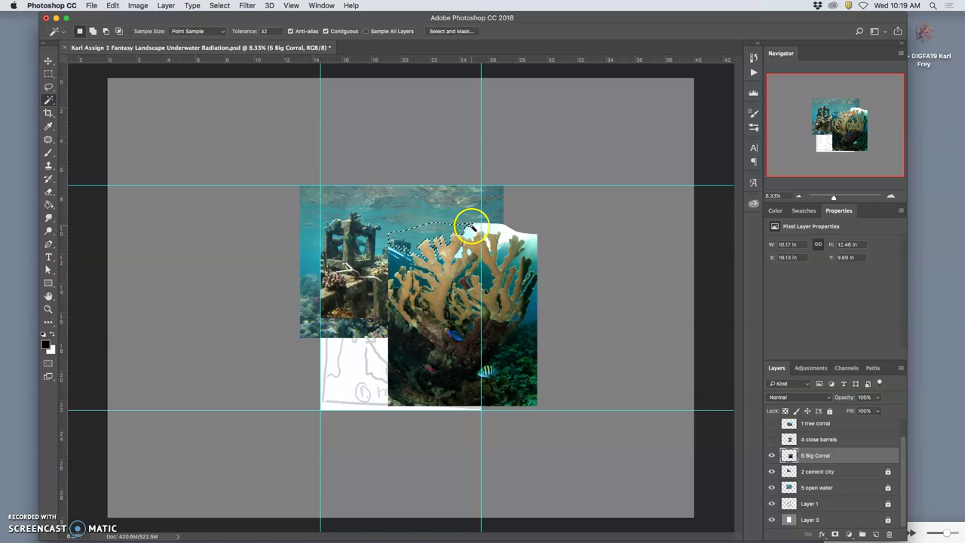
pyautogui.hotkey('ctrl', 'd')
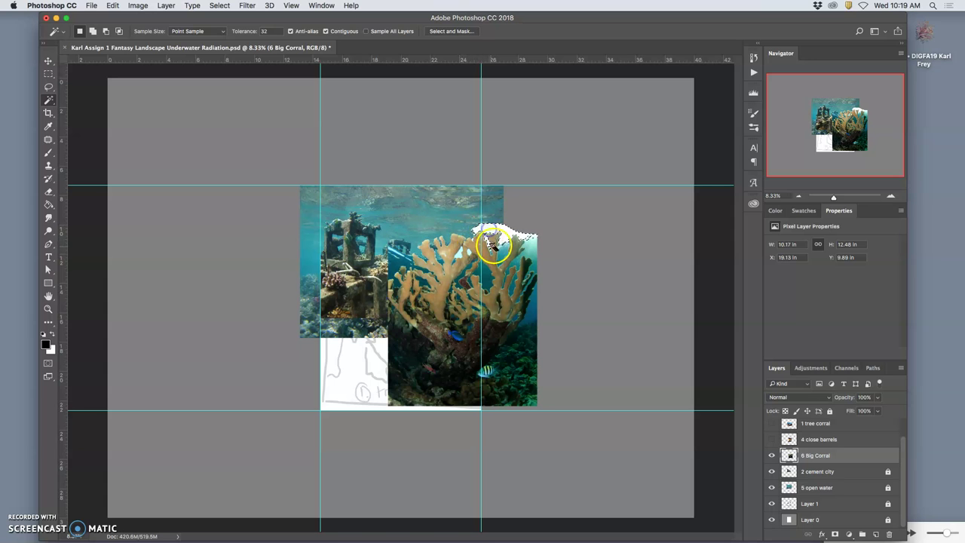
pyautogui.click(533, 239)
pyautogui.press('Delete')
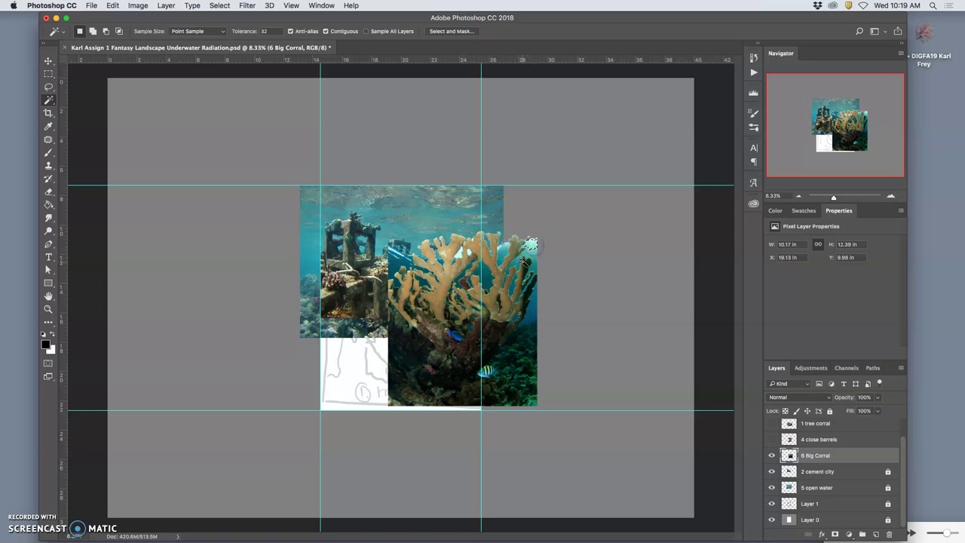
# - Zoom in on the coral, delete the stray white patch at its edge, and pan right
pyautogui.press('super+equal')
pyautogui.press('super+equal')
pyautogui.press('super+equal')
pyautogui.press('super+equal')
pyautogui.press('super+equal')
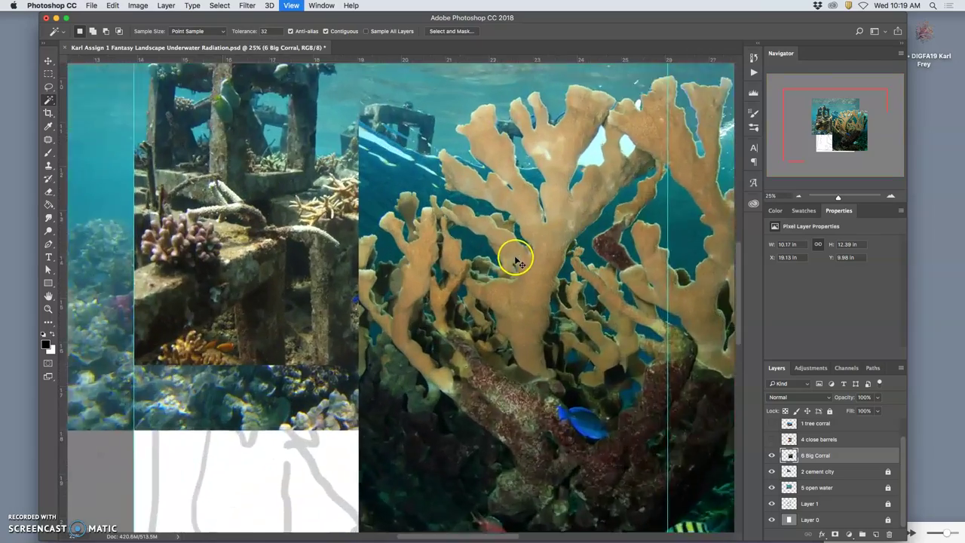
pyautogui.hscroll(10, 520, 218)
pyautogui.scroll(5, 521, 218)
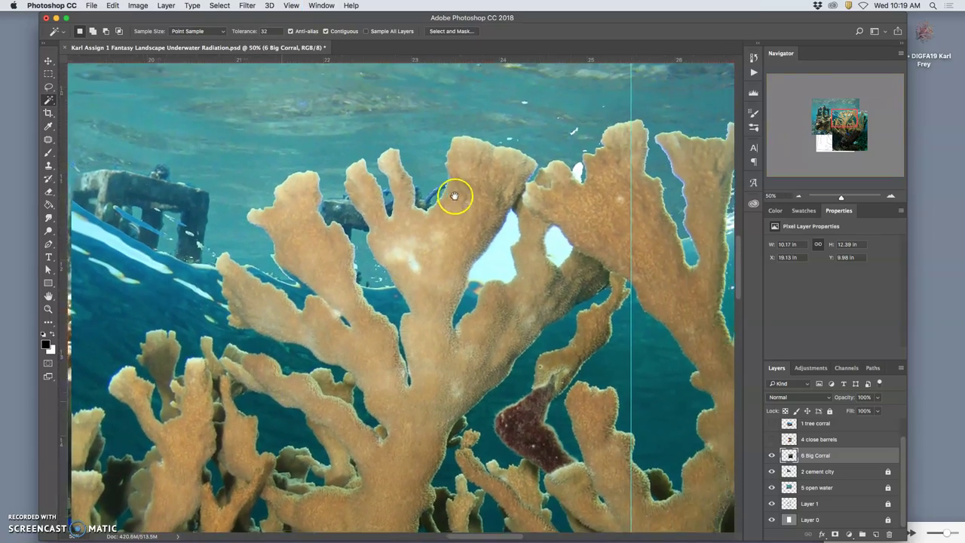
pyautogui.hscroll(5, 451, 223)
pyautogui.scroll(2, 451, 223)
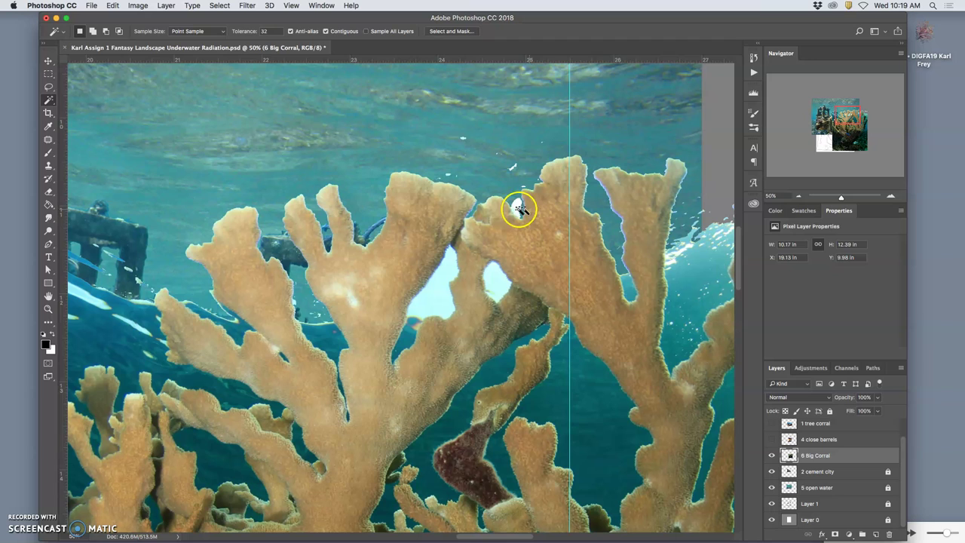
pyautogui.press('Delete')
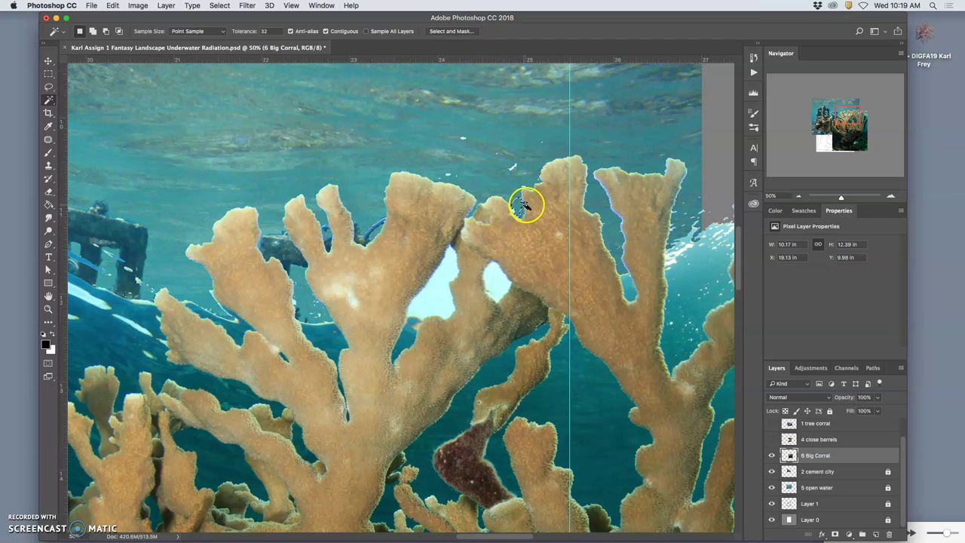
pyautogui.moveTo(517, 201); pyautogui.dragTo(270, 188)
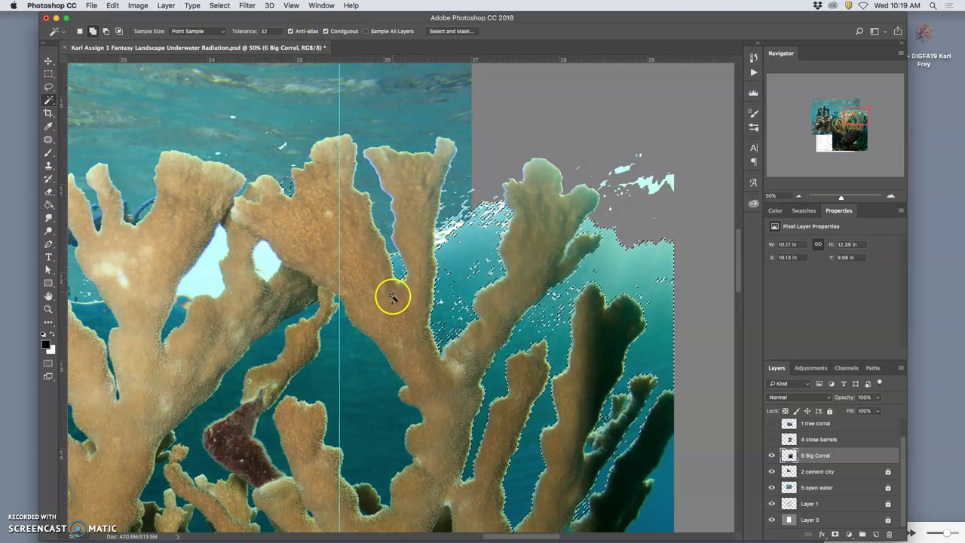
# - Magic-wand select the teal water around the coral branches and delete it
pyautogui.click(374, 362)
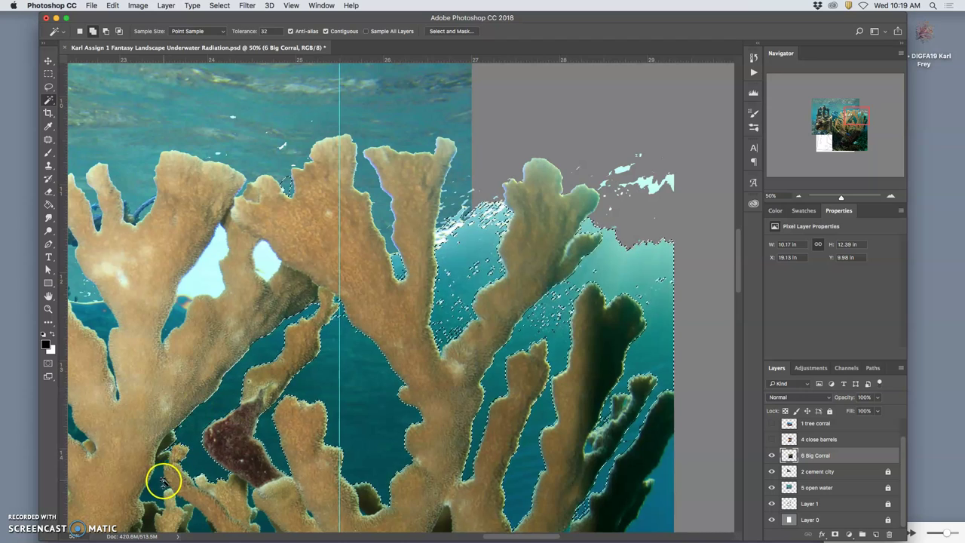
pyautogui.keyDown('shift'); pyautogui.click(184, 299); pyautogui.keyUp('shift')
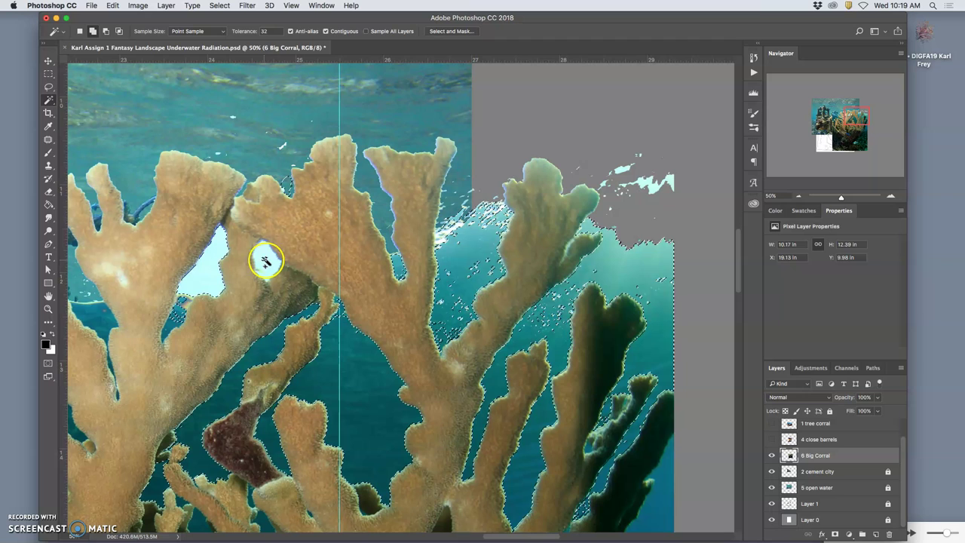
pyautogui.keyDown('shift'); pyautogui.click(184, 318); pyautogui.keyUp('shift')
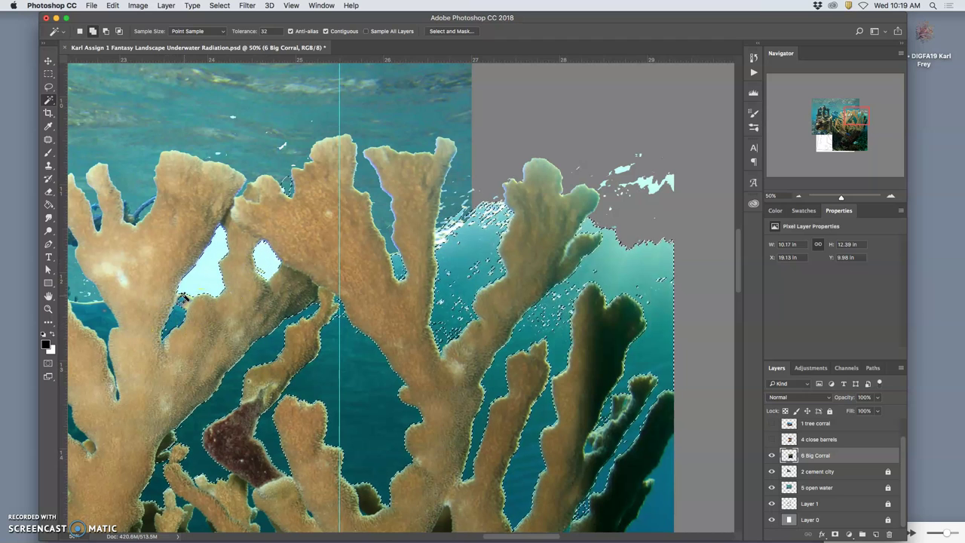
pyautogui.keyDown('shift'); pyautogui.click(125, 312); pyautogui.keyUp('shift')
pyautogui.keyDown('shift'); pyautogui.click(88, 292); pyautogui.keyUp('shift')
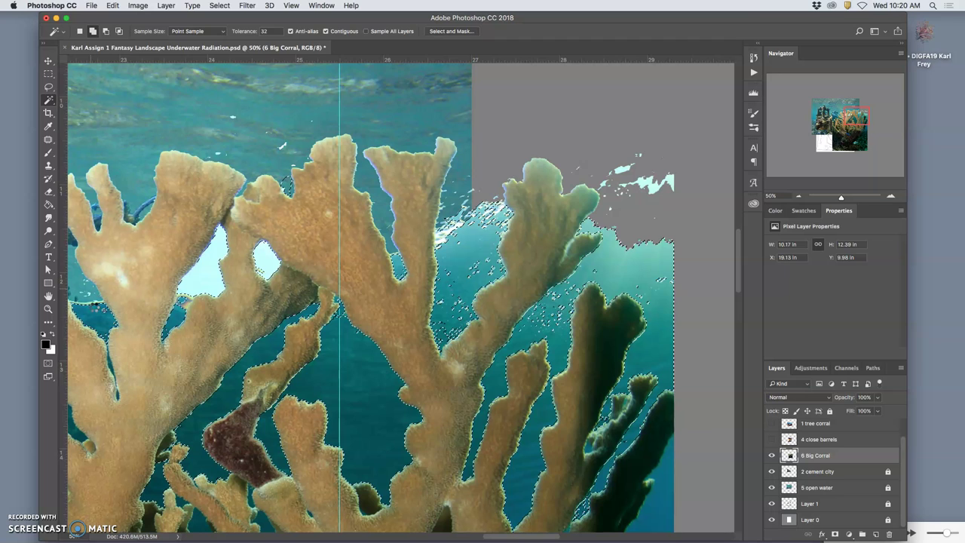
pyautogui.keyDown('shift'); pyautogui.click(106, 307); pyautogui.keyUp('shift')
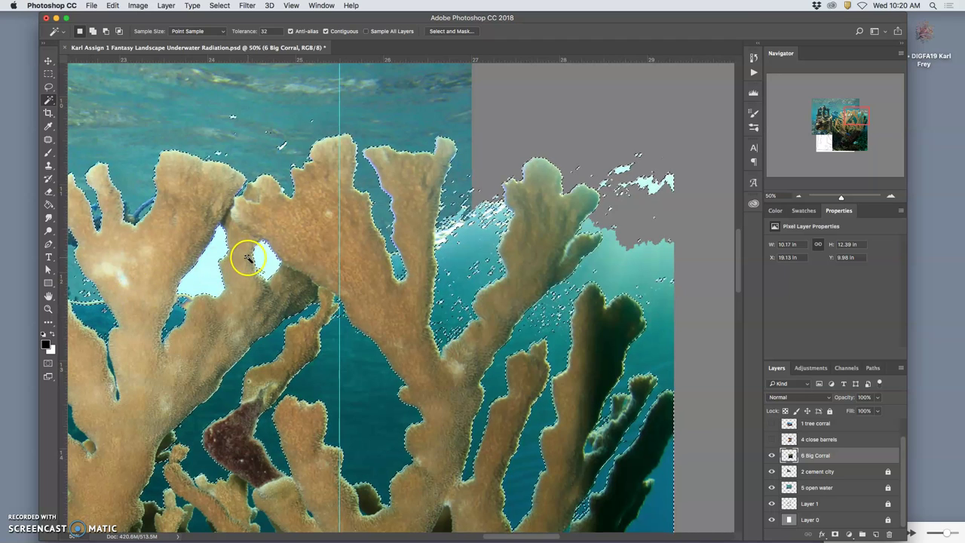
pyautogui.keyDown('shift'); pyautogui.click(653, 184); pyautogui.keyUp('shift')
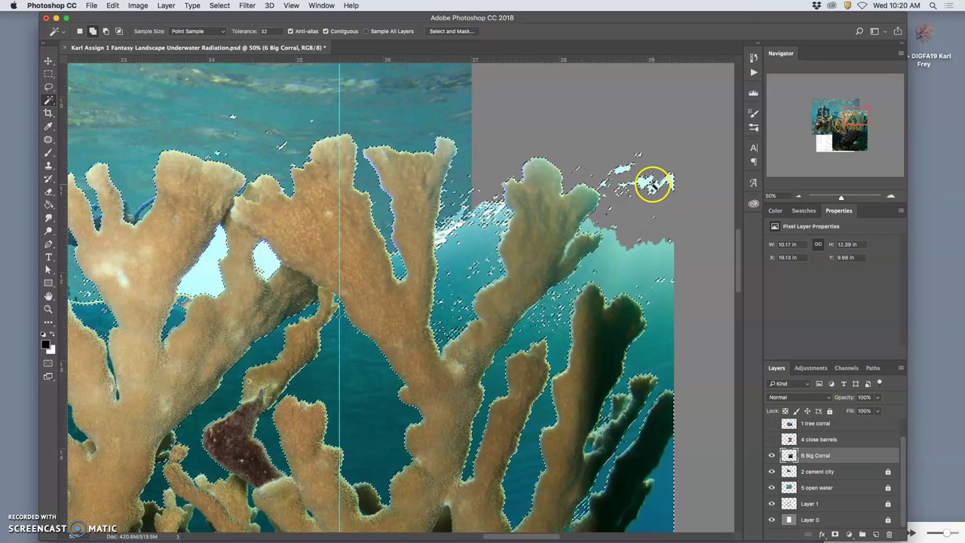
pyautogui.keyDown('shift'); pyautogui.click(622, 166); pyautogui.keyUp('shift')
pyautogui.keyDown('shift'); pyautogui.click(608, 184); pyautogui.keyUp('shift')
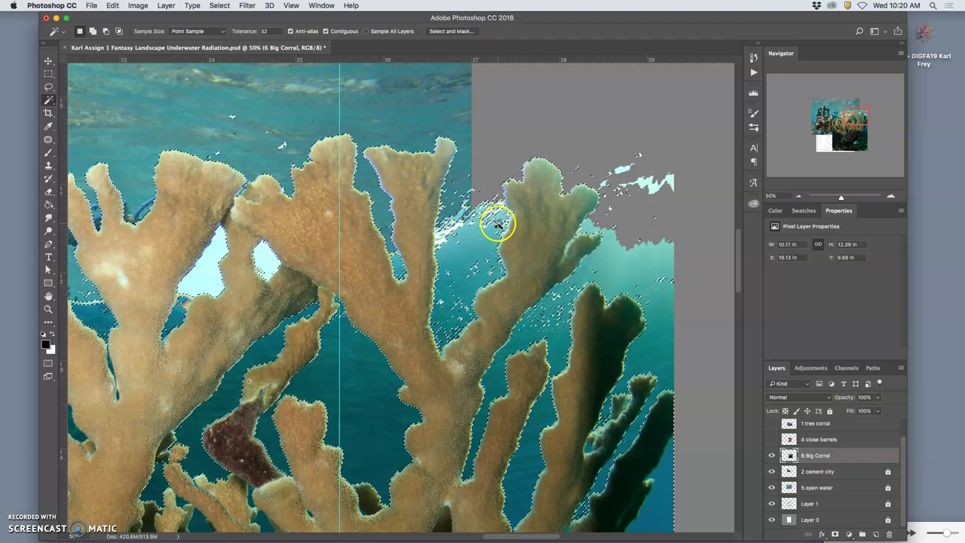
pyautogui.keyDown('shift'); pyautogui.click(550, 223); pyautogui.keyUp('shift')
pyautogui.press('Delete')
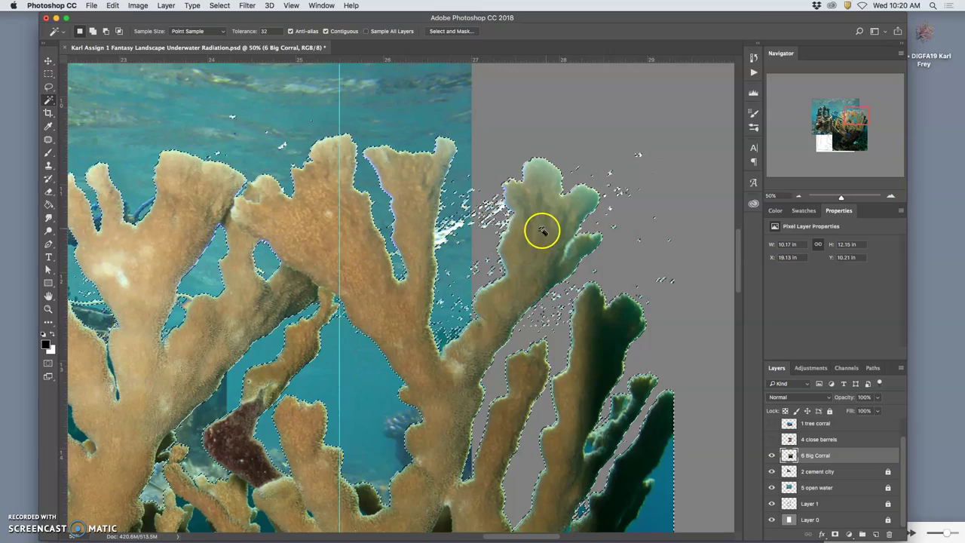
# - Select the blue water beside the dark coral and between the left corals
pyautogui.moveTo(500, 250); pyautogui.dragTo(498, 197)
pyautogui.moveTo(683, 418); pyautogui.dragTo(628, 420)
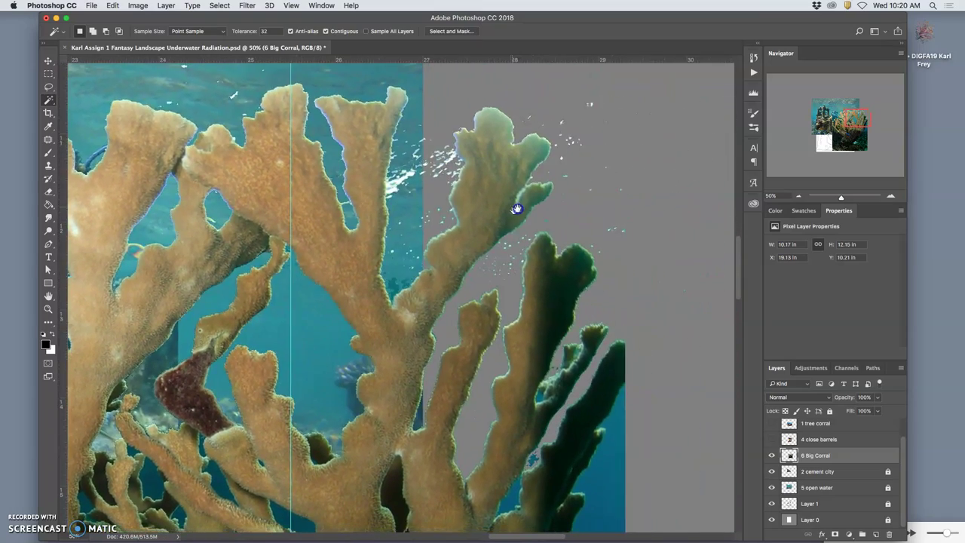
pyautogui.click(619, 417)
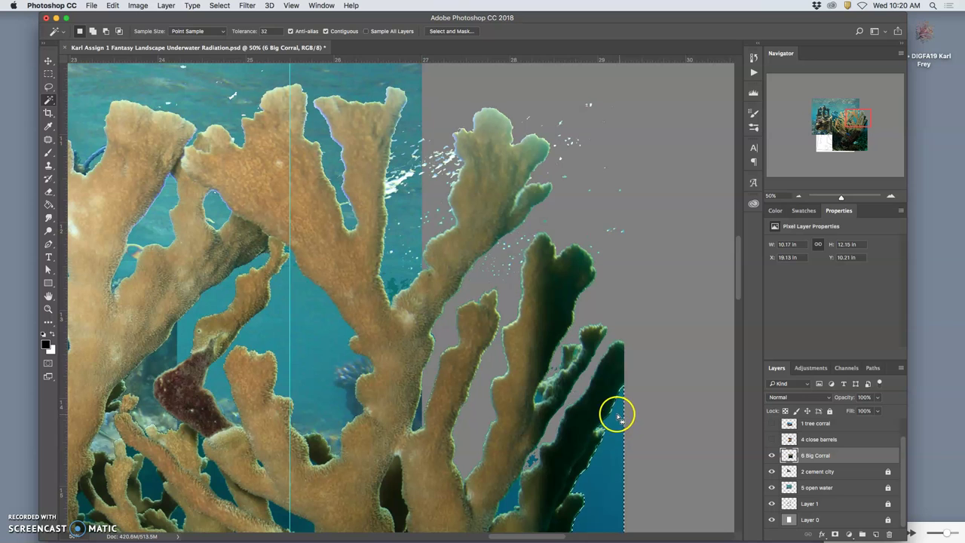
pyautogui.click(329, 364)
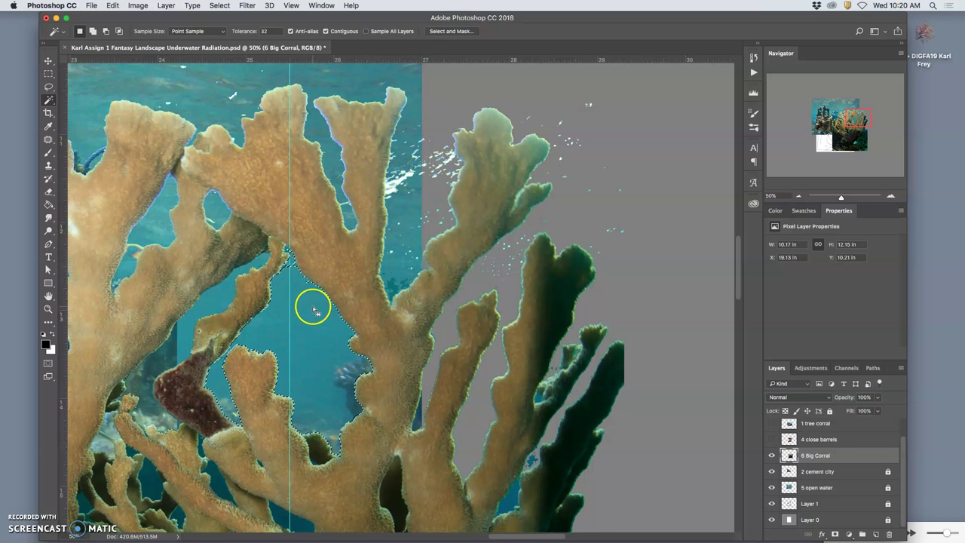
# - Extend the selection to the left-edge water and small gaps inside the coral
pyautogui.moveTo(302, 309); pyautogui.dragTo(530, 291)
pyautogui.moveTo(335, 286); pyautogui.dragTo(505, 289)
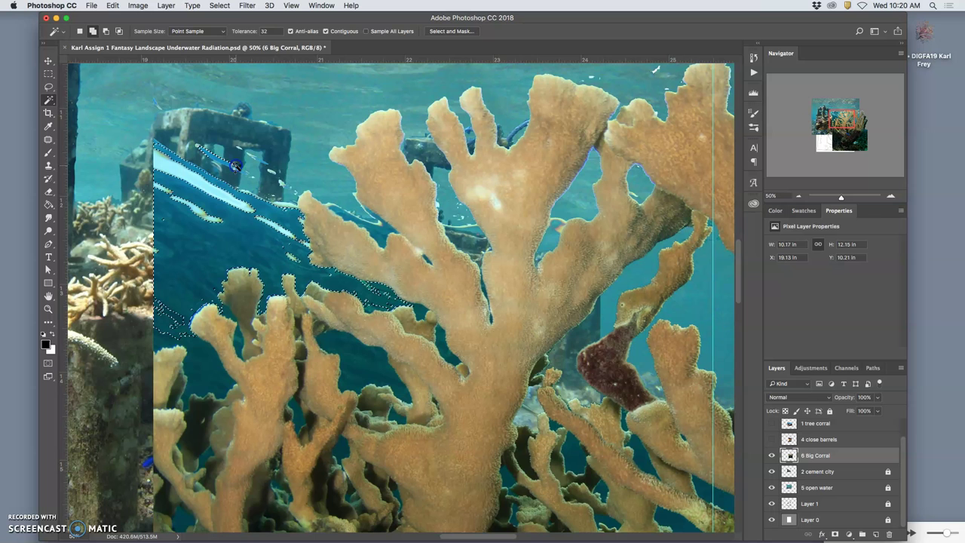
pyautogui.click(204, 357)
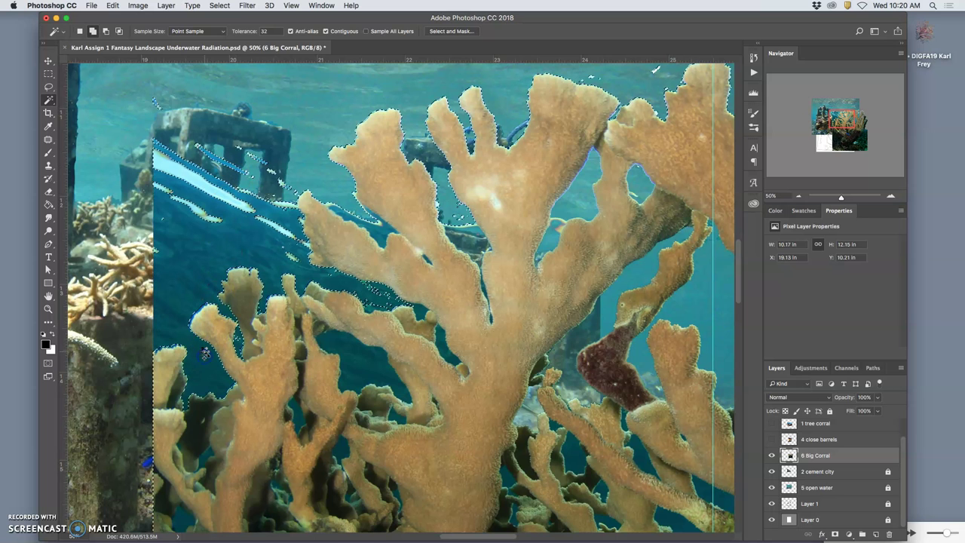
pyautogui.click(349, 352)
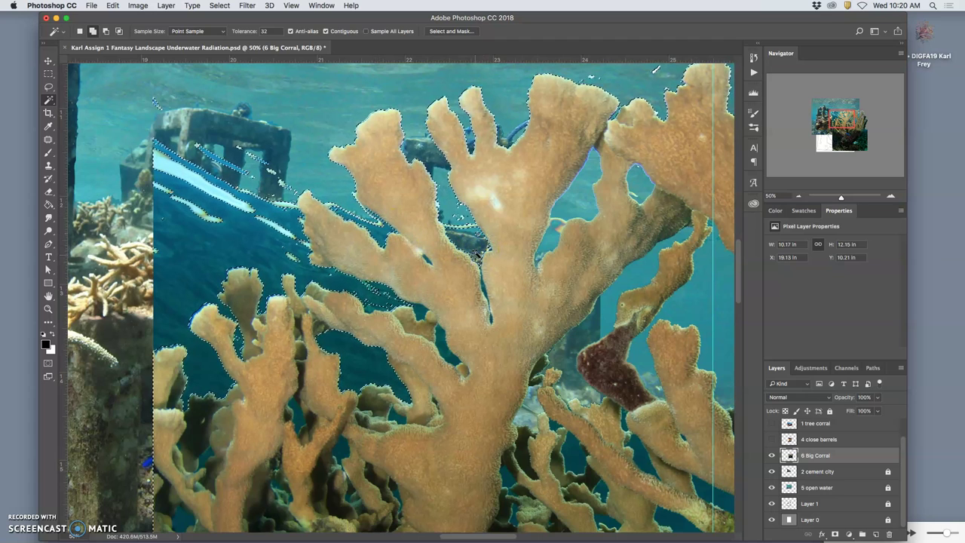
pyautogui.click(478, 287)
pyautogui.click(442, 341)
pyautogui.moveTo(434, 341)
pyautogui.mouseDown()
pyautogui.moveTo(423, 313)
pyautogui.moveTo(385, 332)
pyautogui.moveTo(380, 340)
pyautogui.moveTo(401, 386)
pyautogui.moveTo(386, 410)
pyautogui.mouseUp()
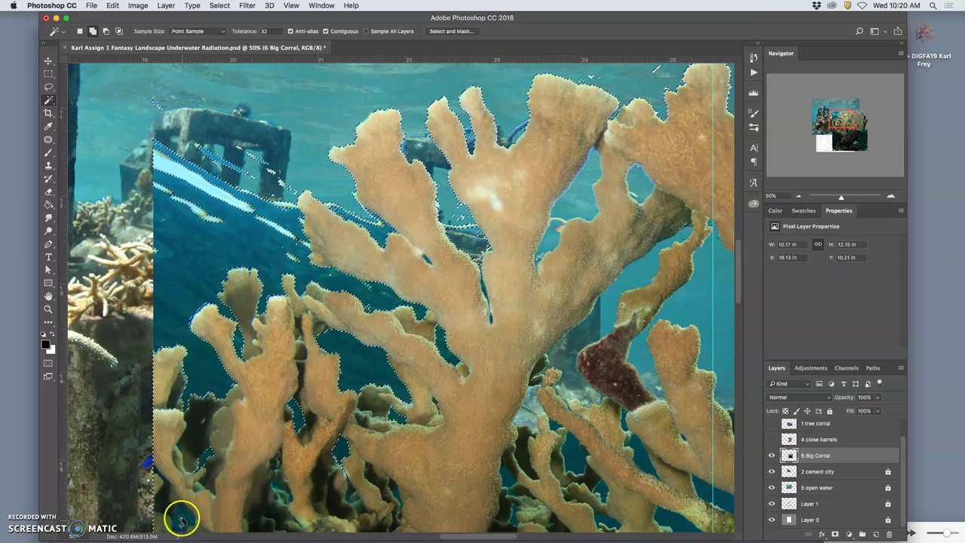
pyautogui.moveTo(440, 336); pyautogui.dragTo(362, 189)
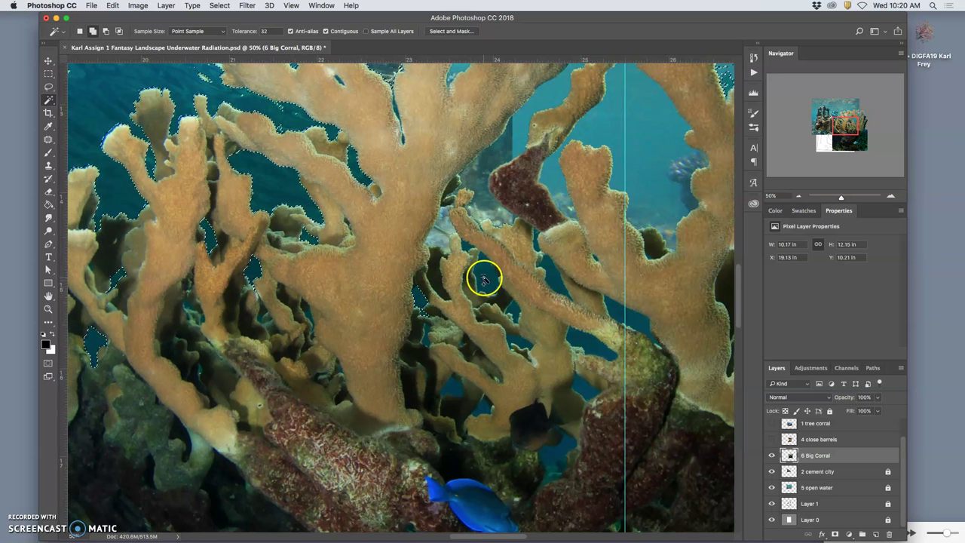
# - Add the last water gaps between the branches and delete the selected water
pyautogui.click(548, 268)
pyautogui.click(607, 310)
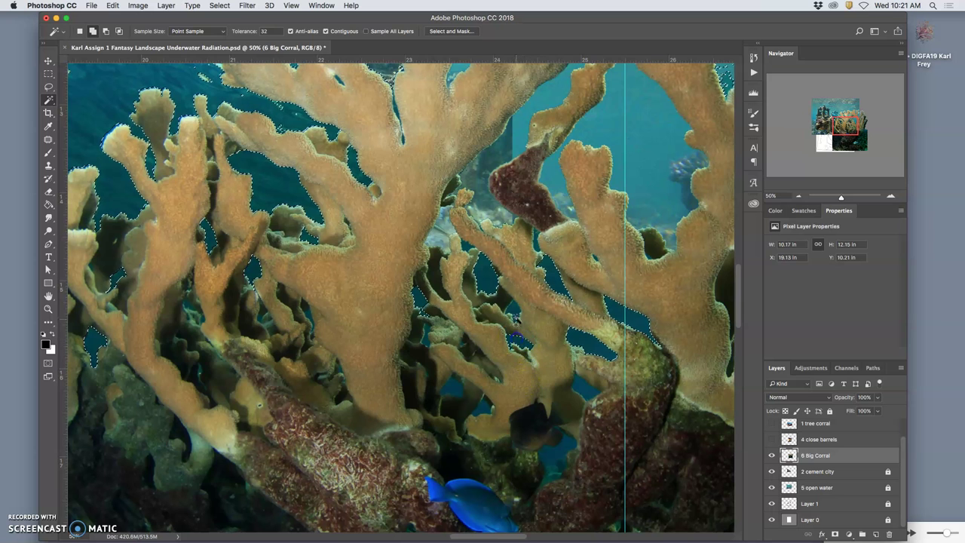
pyautogui.click(446, 328)
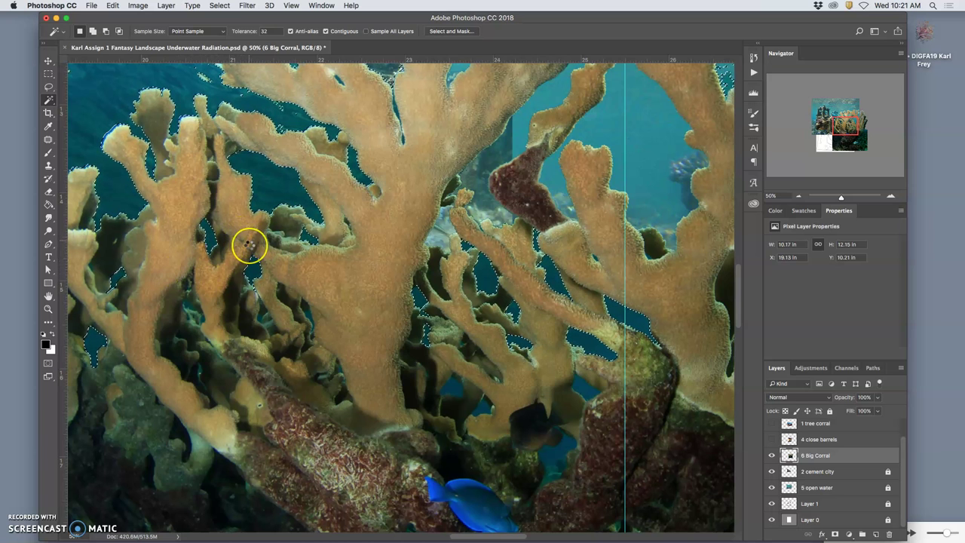
pyautogui.press('Delete')
# - Deselect and review the cut-out coral's edges and the whole composition
pyautogui.press('super+minus')
pyautogui.press('super+minus')
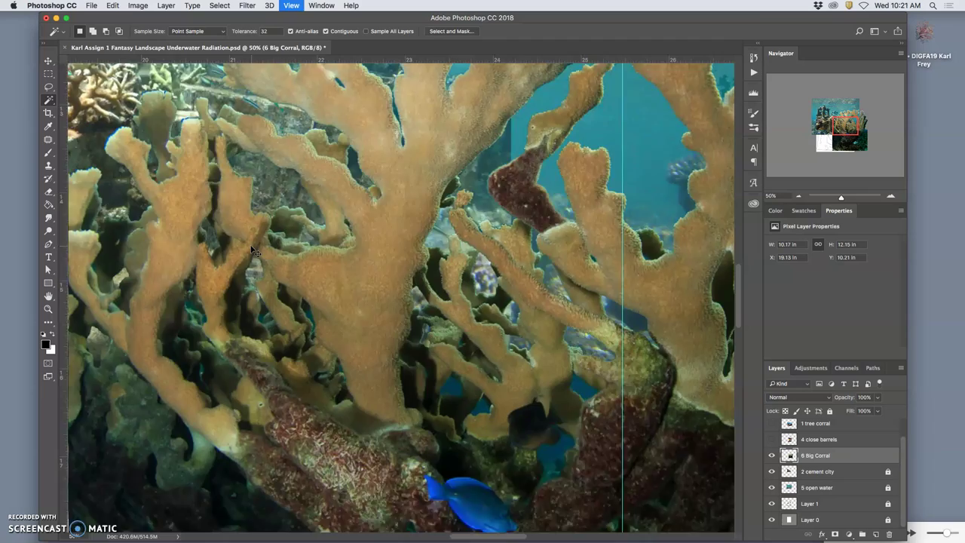
pyautogui.press('super+minus')
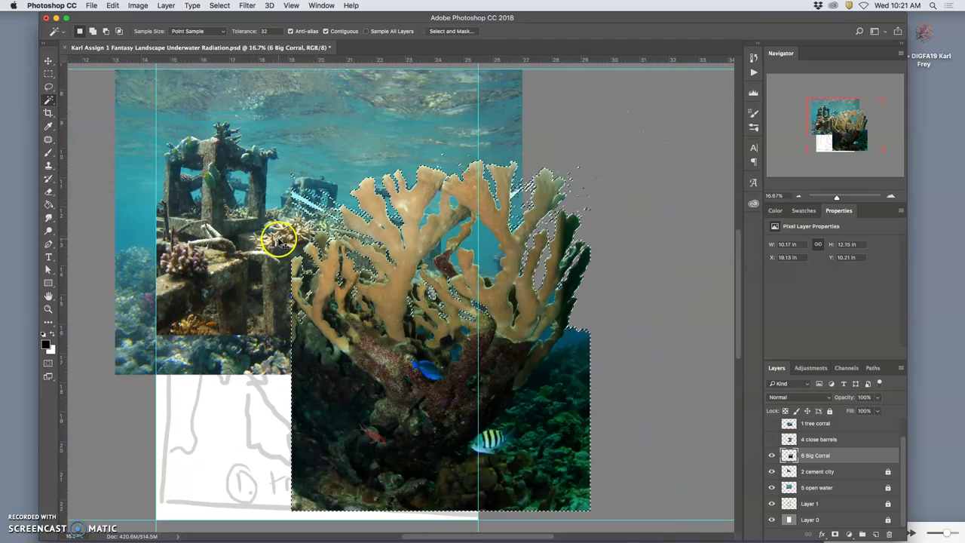
pyautogui.press('super+d')
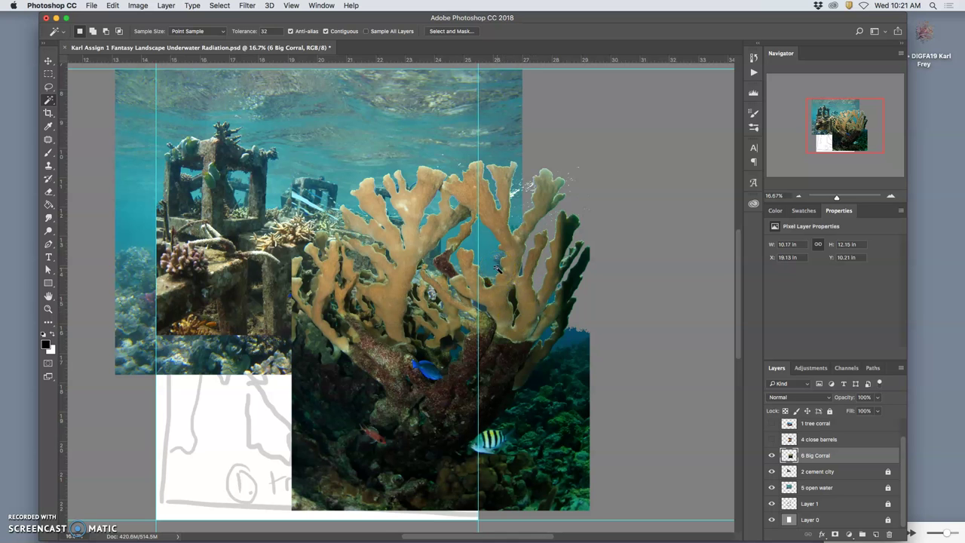
pyautogui.press('super+plus')
pyautogui.press('super+plus')
pyautogui.press('super+plus')
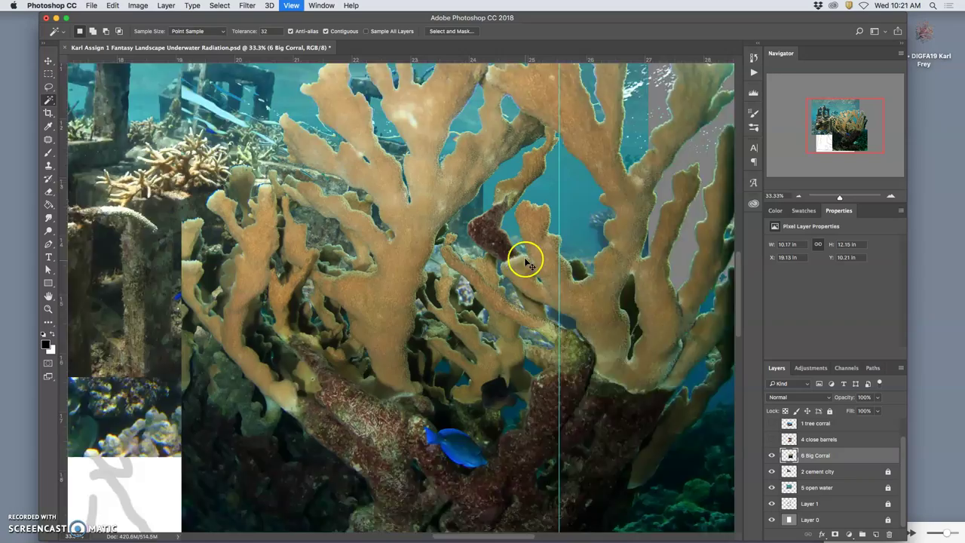
pyautogui.moveTo(510, 233); pyautogui.dragTo(434, 175)
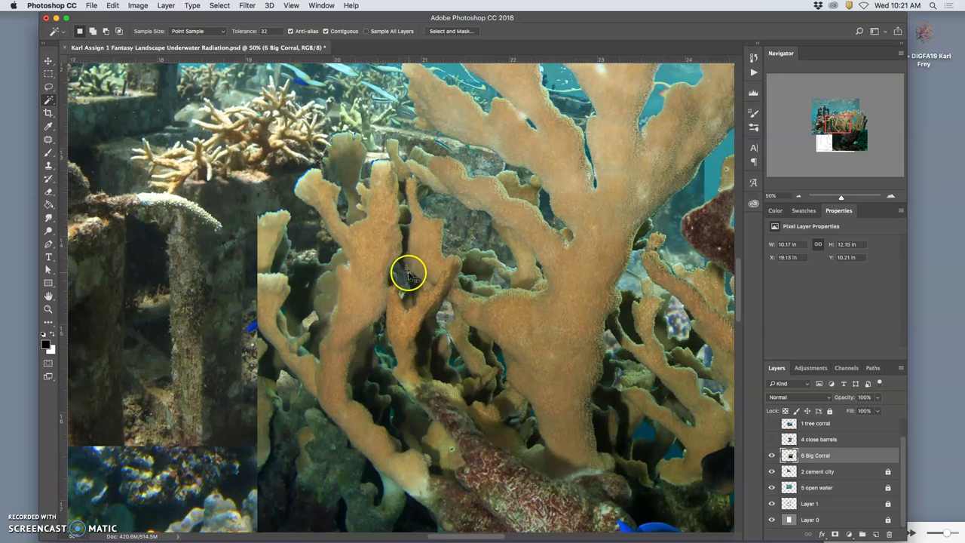
pyautogui.press('super+minus')
pyautogui.press('super+minus')
pyautogui.press('super+minus')
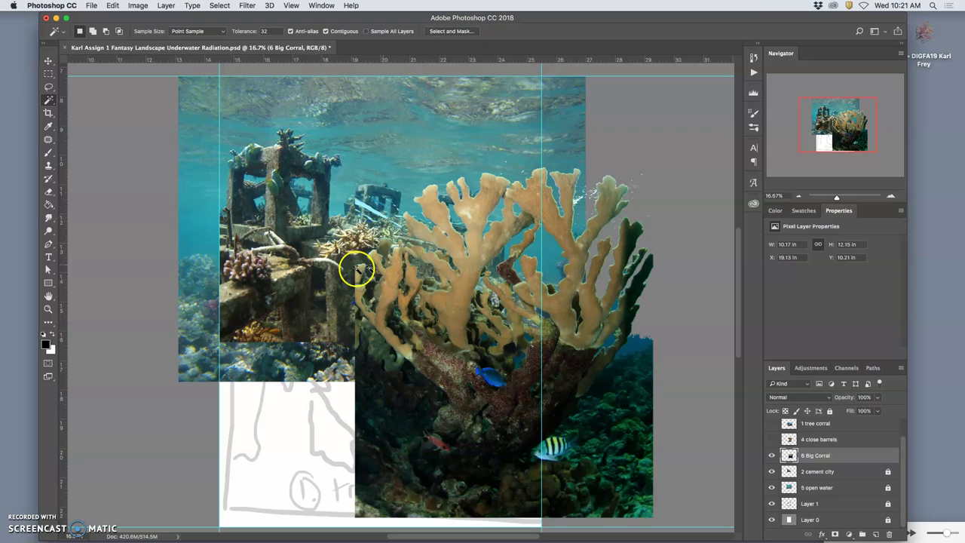
pyautogui.click(48, 87)
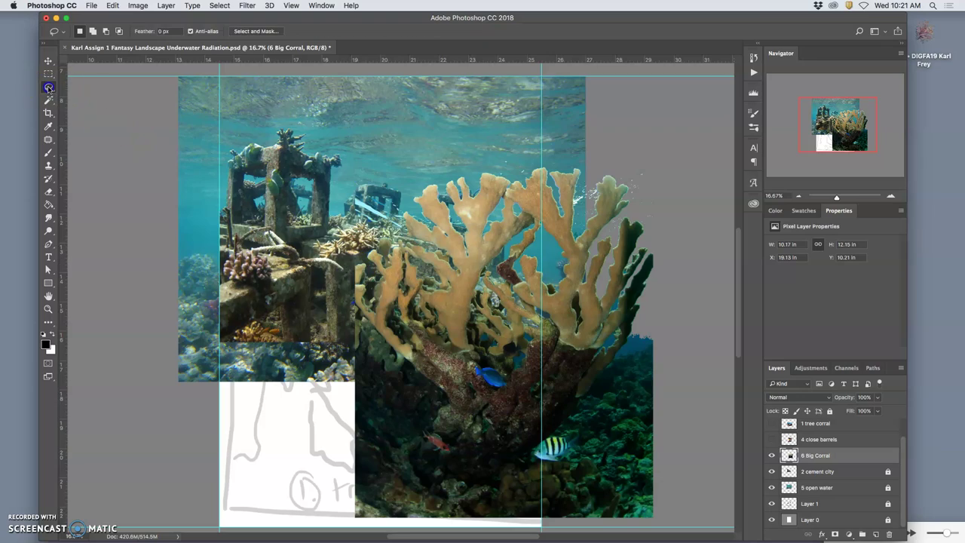
# - Lasso the leftover water strip along the coral's right-hand branches
pyautogui.keyDown('super'); pyautogui.click(542, 158); pyautogui.keyUp('super')
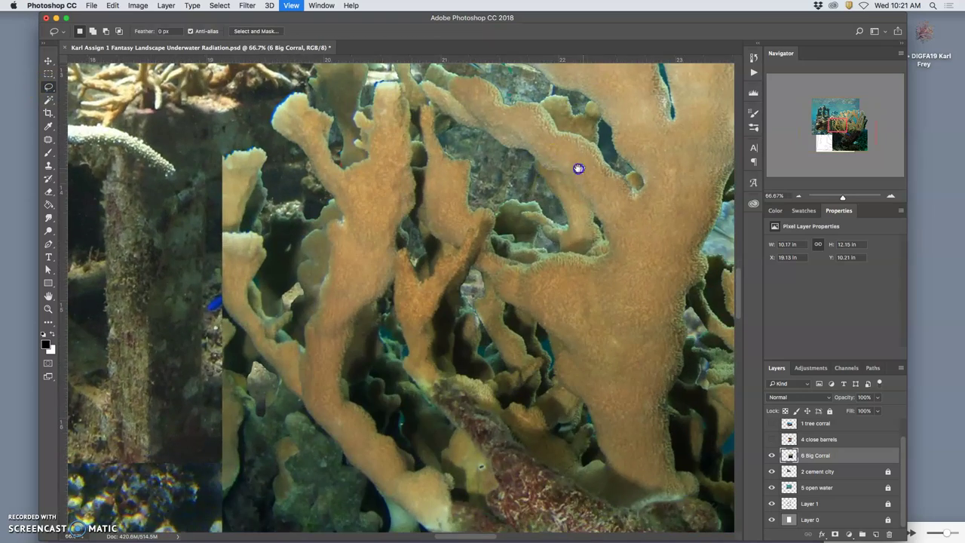
pyautogui.moveTo(577, 166)
pyautogui.mouseDown()
pyautogui.moveTo(235, 326)
pyautogui.moveTo(334, 264)
pyautogui.moveTo(215, 351)
pyautogui.mouseUp()
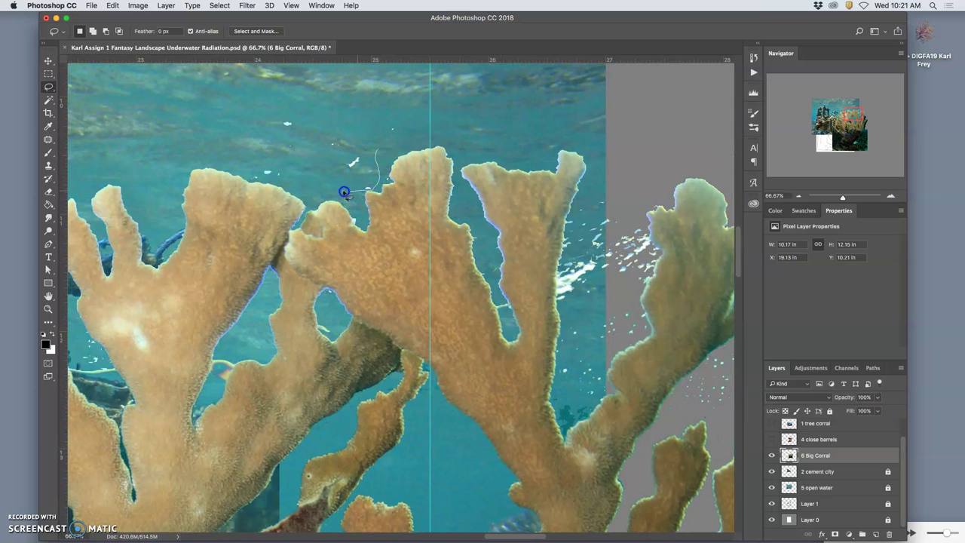
pyautogui.moveTo(245, 176)
pyautogui.mouseDown()
pyautogui.moveTo(239, 143)
pyautogui.moveTo(288, 96)
pyautogui.moveTo(372, 85)
pyautogui.moveTo(392, 138)
pyautogui.mouseUp()
pyautogui.moveTo(573, 181)
pyautogui.mouseDown()
pyautogui.moveTo(590, 199)
pyautogui.moveTo(595, 159)
pyautogui.mouseUp()
pyautogui.click(563, 192)
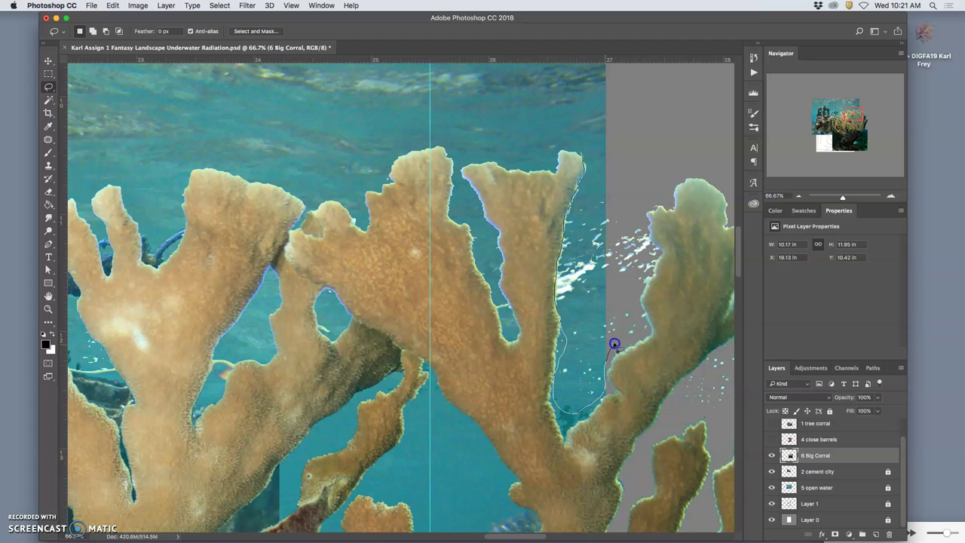
pyautogui.moveTo(631, 331); pyautogui.dragTo(632, 281)
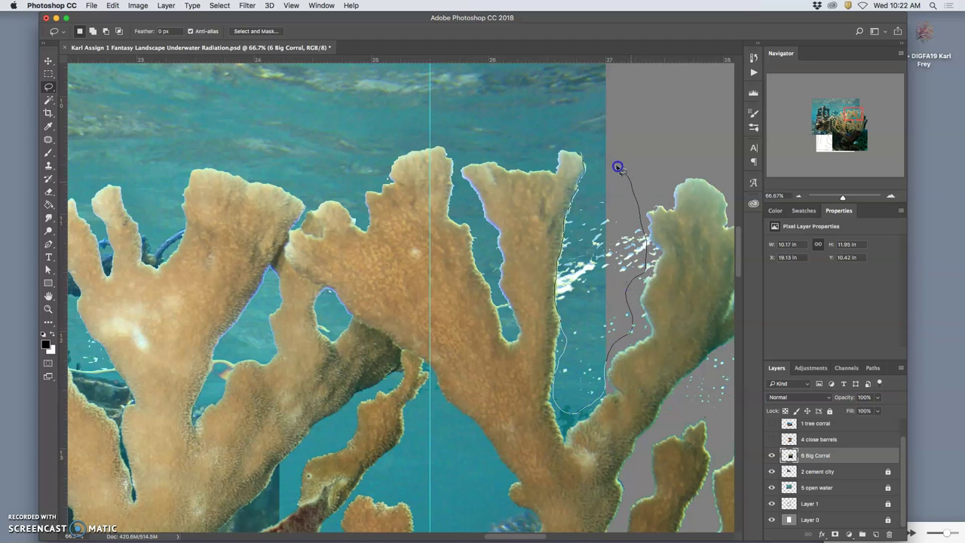
pyautogui.moveTo(618, 167); pyautogui.dragTo(614, 165)
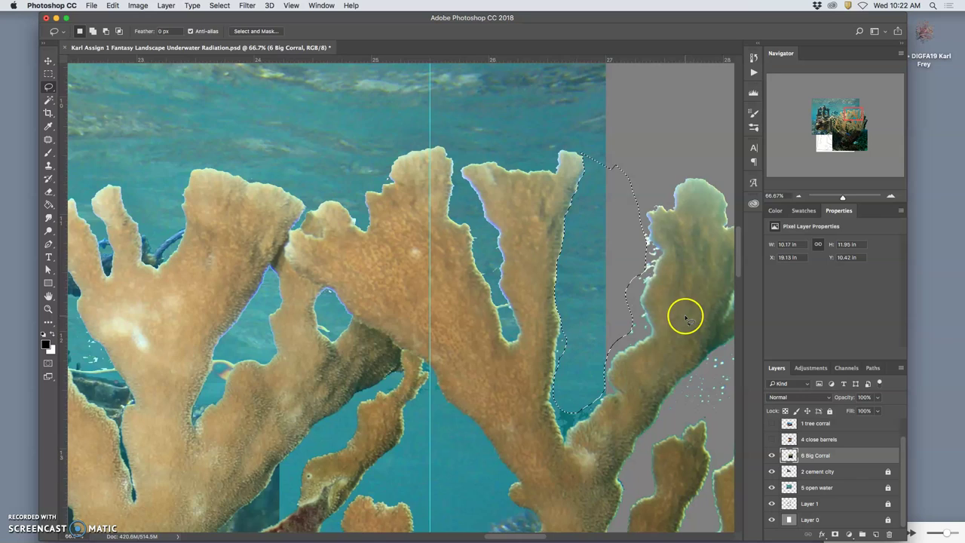
pyautogui.hotkey('ctrl', '-')
pyautogui.hotkey('ctrl', '-')
pyautogui.hotkey('ctrl', '-')
pyautogui.hotkey('ctrl', '-')
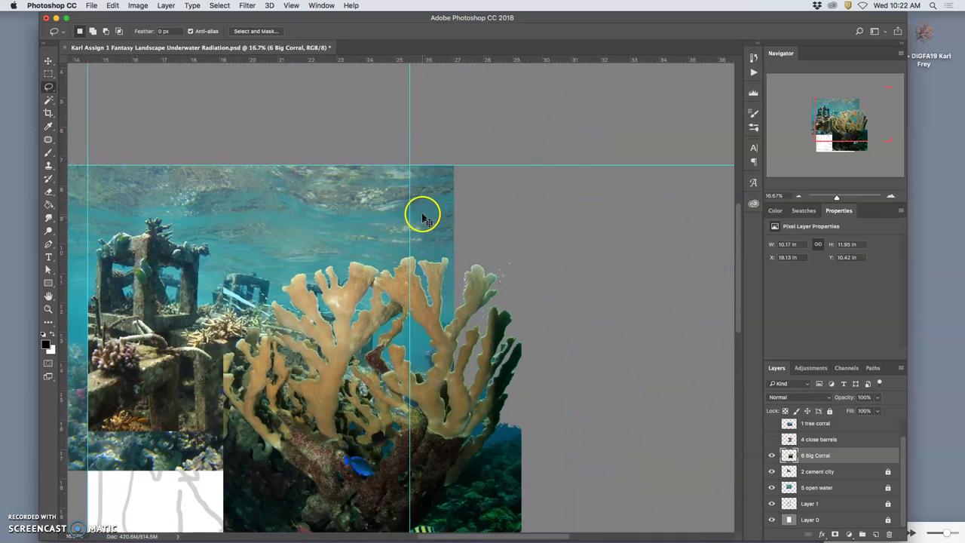
# - Zoom out to 12.5%, deselect, and pick the Move tool
pyautogui.hotkey('ctrl', '-')
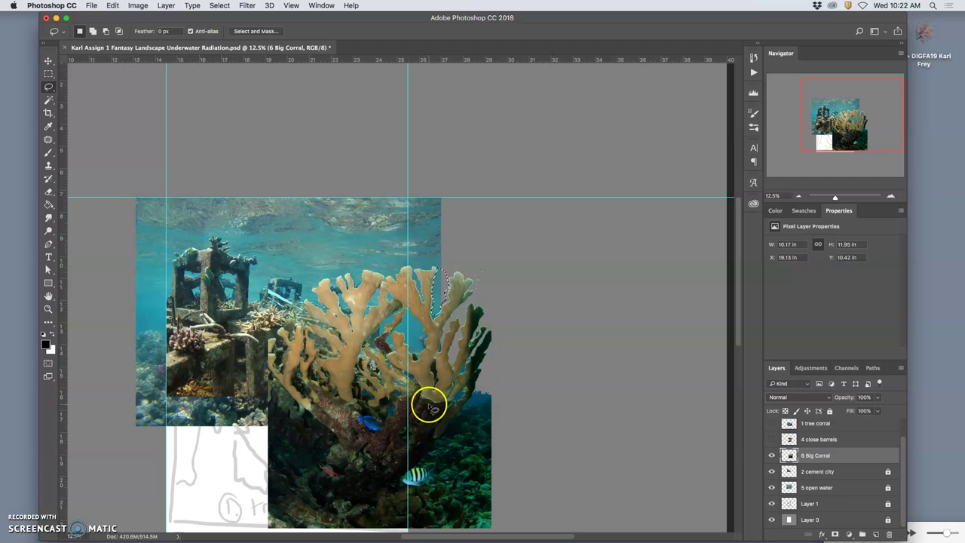
pyautogui.press('super+d')
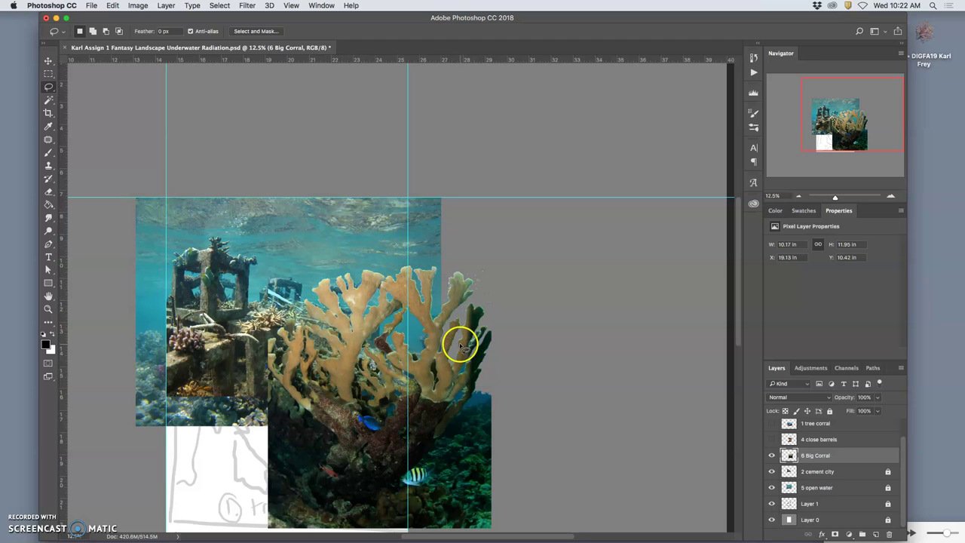
pyautogui.click(48, 61)
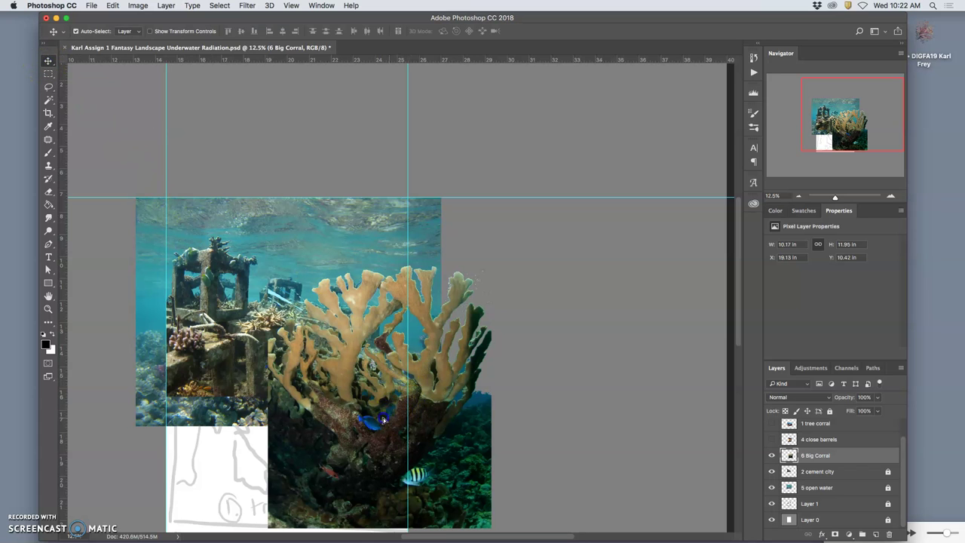
pyautogui.moveTo(383, 418); pyautogui.dragTo(405, 420)
pyautogui.click(422, 420)
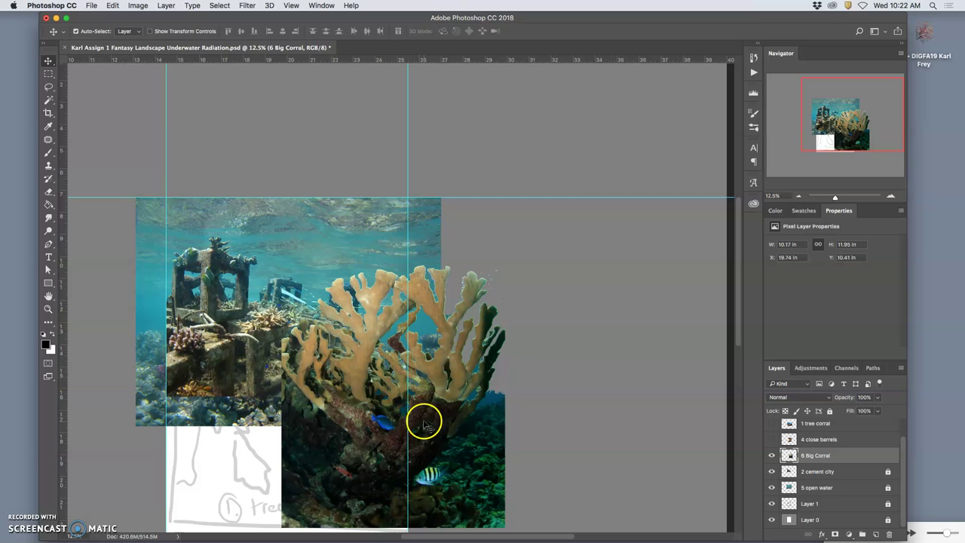
pyautogui.press('super+z')
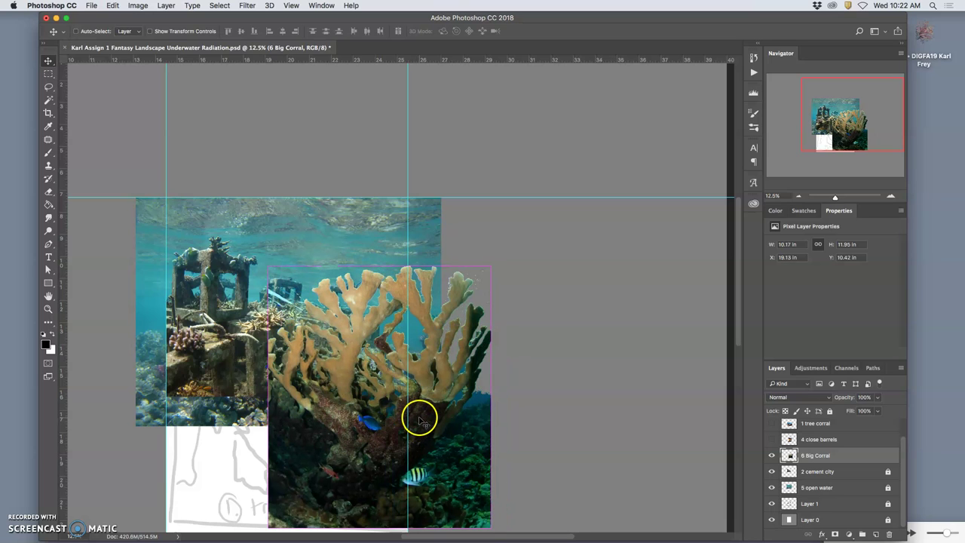
pyautogui.press('super')
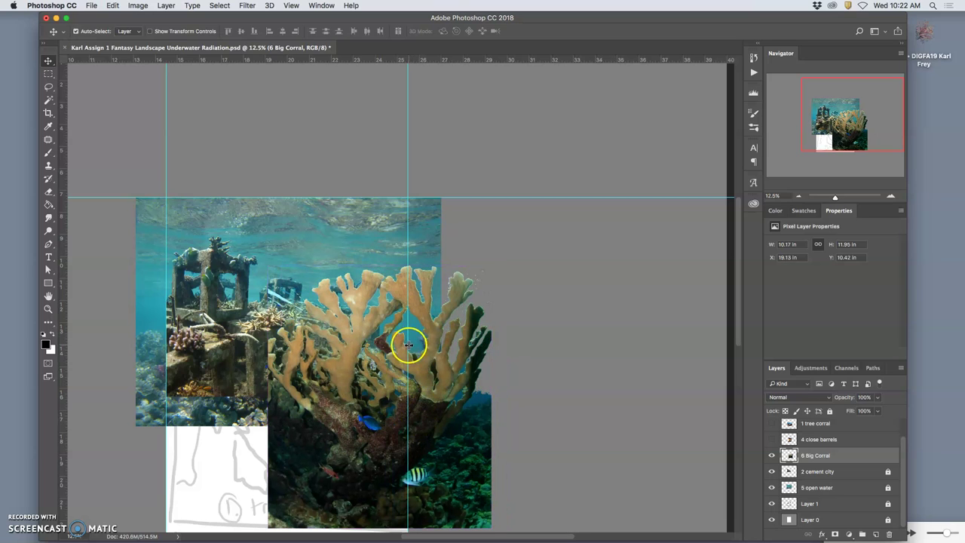
pyautogui.press('super+equal')
pyautogui.press('super+equal')
pyautogui.press('super+equal')
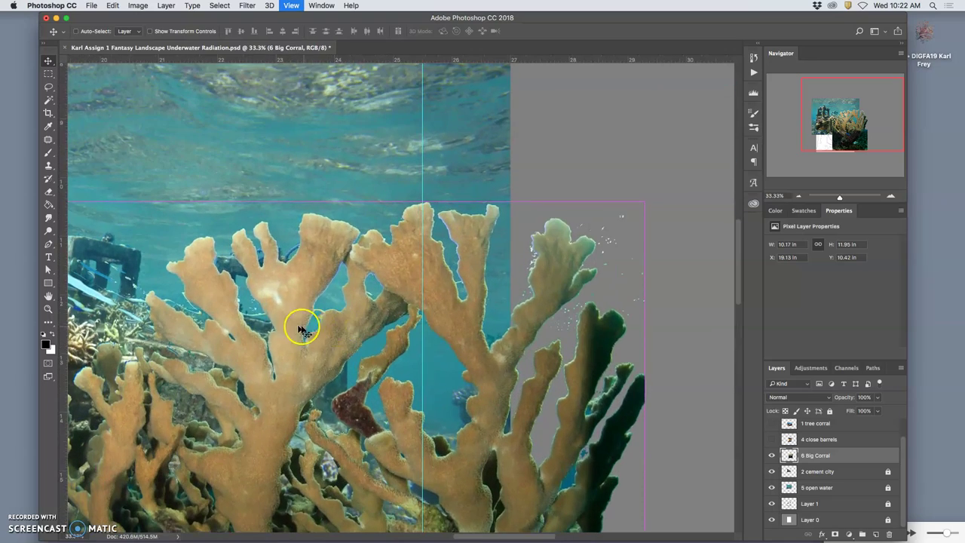
# - Hide the 2 cement city and 5 open water layers behind the coral
pyautogui.scroll(-5, 302, 328)
pyautogui.hscroll(-5, 301, 328)
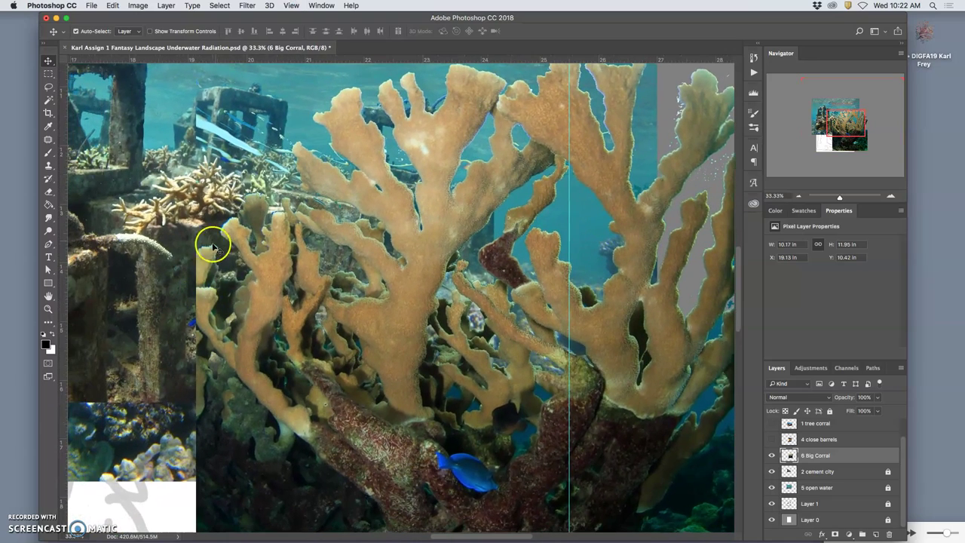
pyautogui.click(49, 88)
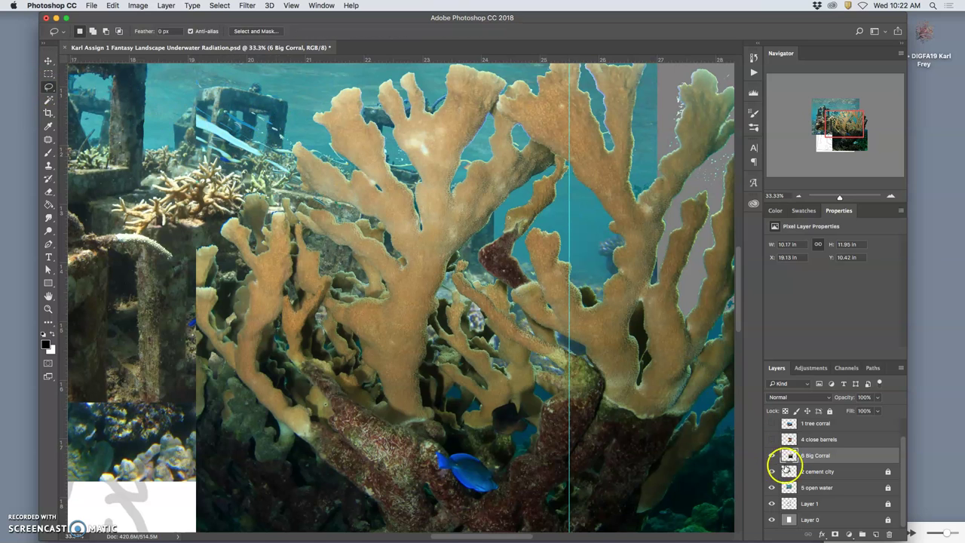
pyautogui.click(773, 488)
pyautogui.click(770, 472)
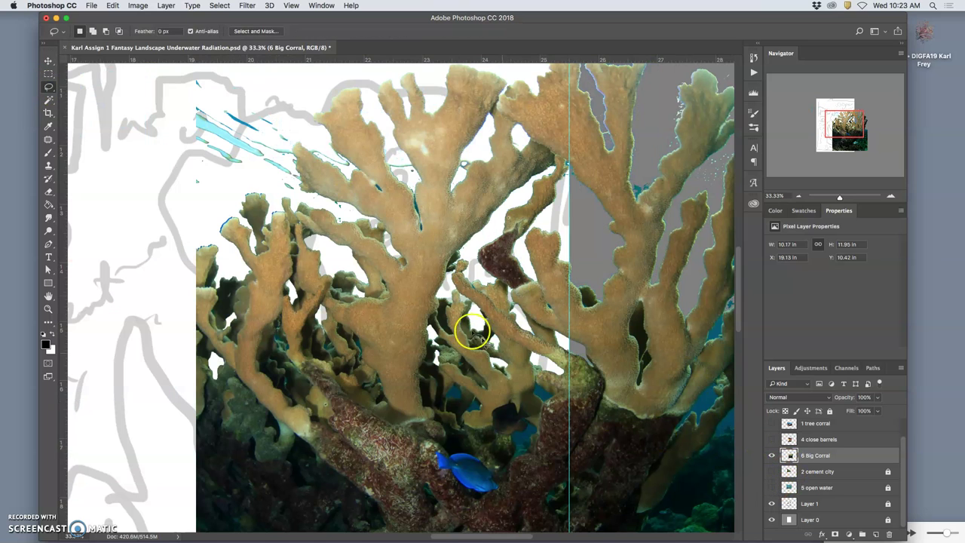
# - Lasso and delete the cyan streaks left of the coral
pyautogui.scroll(5, 305, 199)
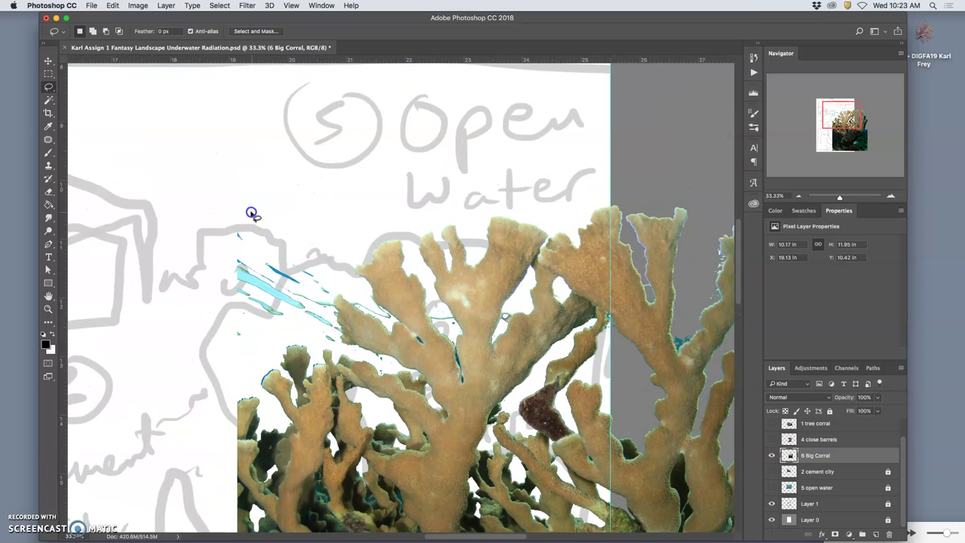
pyautogui.moveTo(251, 212)
pyautogui.mouseDown()
pyautogui.moveTo(216, 253)
pyautogui.moveTo(228, 383)
pyautogui.mouseUp()
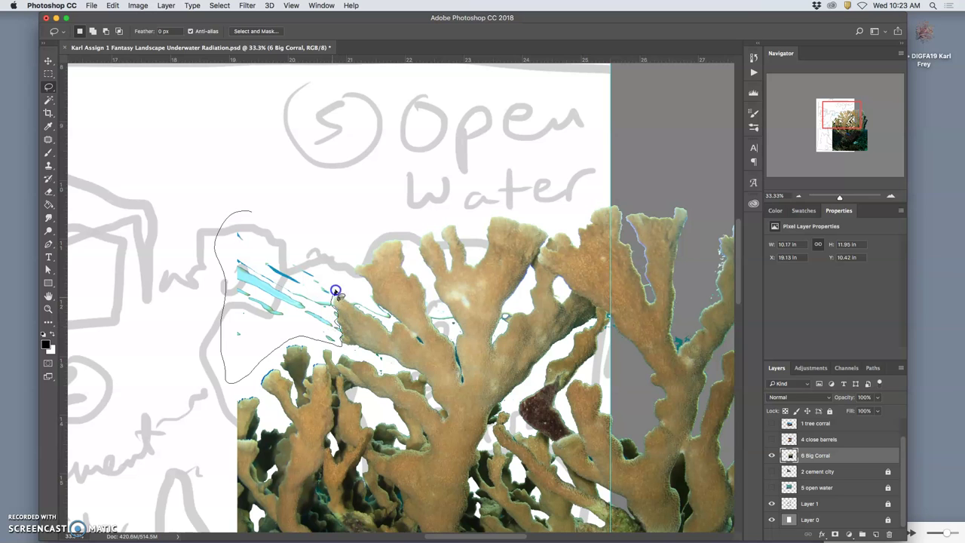
pyautogui.moveTo(309, 243)
pyautogui.mouseDown()
pyautogui.moveTo(299, 263)
pyautogui.moveTo(311, 260)
pyautogui.mouseUp()
pyautogui.press('Delete')
pyautogui.hotkey('ctrl', 'd')
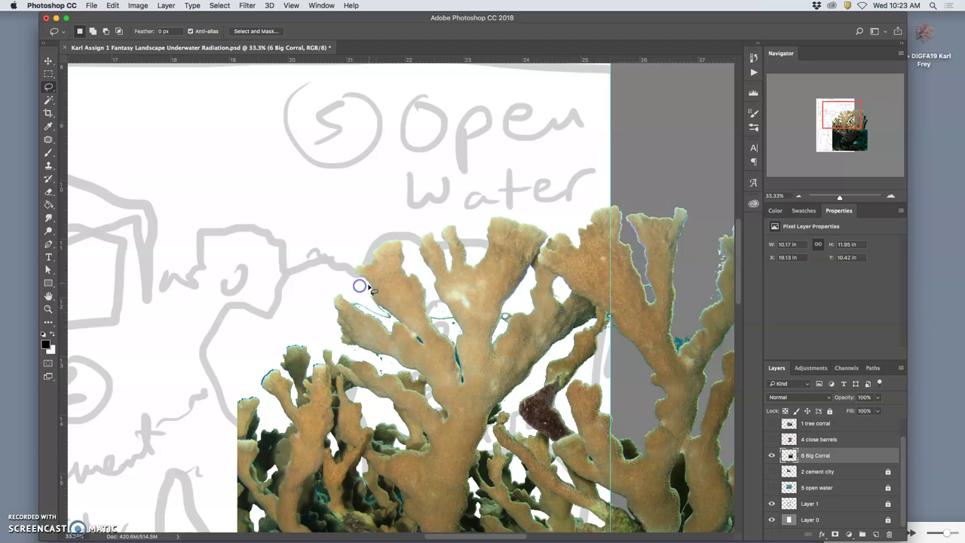
# - Lasso and delete the leftover dark fringe along the coral's lower left edge
pyautogui.moveTo(360, 286); pyautogui.dragTo(415, 304)
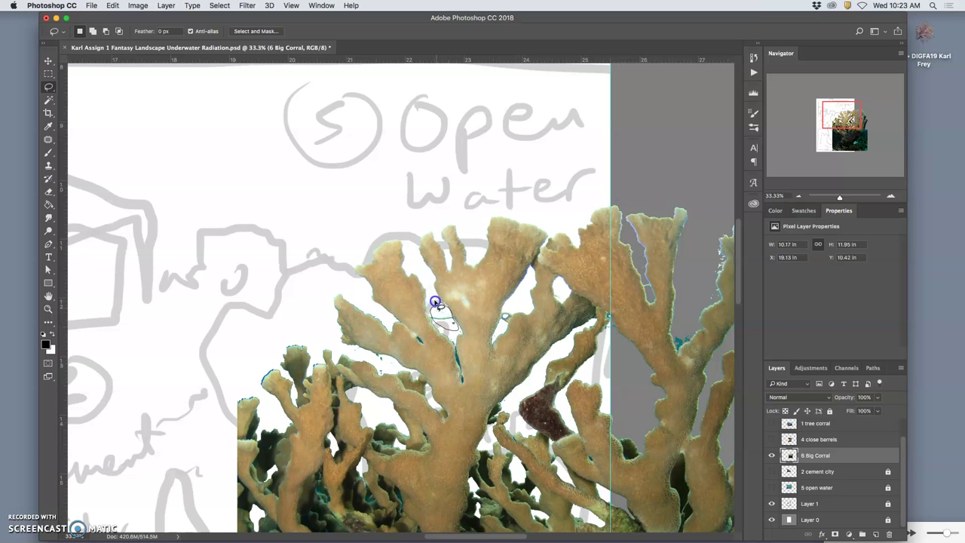
pyautogui.click(252, 384)
pyautogui.moveTo(264, 434); pyautogui.dragTo(300, 205)
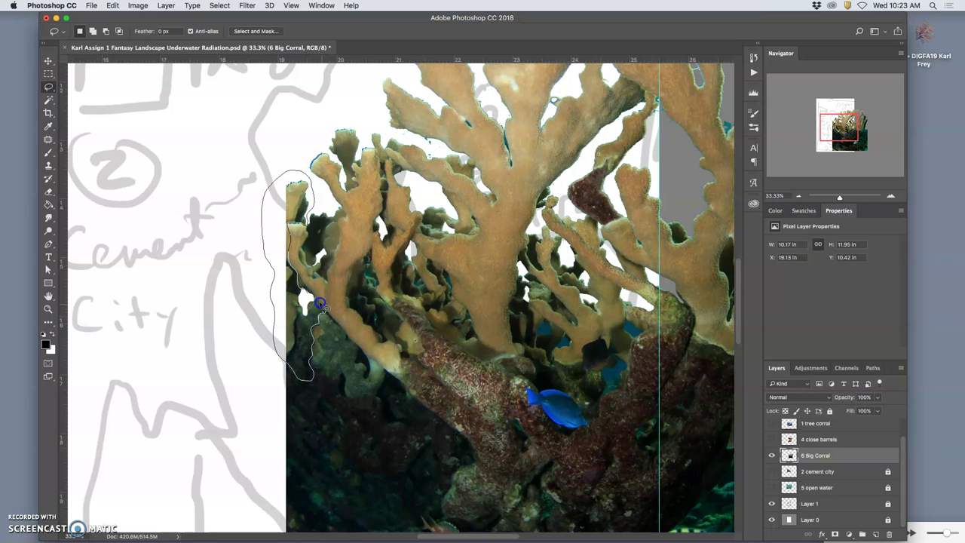
pyautogui.moveTo(307, 293)
pyautogui.mouseDown()
pyautogui.moveTo(302, 361)
pyautogui.moveTo(304, 351)
pyautogui.mouseUp()
pyautogui.press('Delete')
pyautogui.click(236, 390)
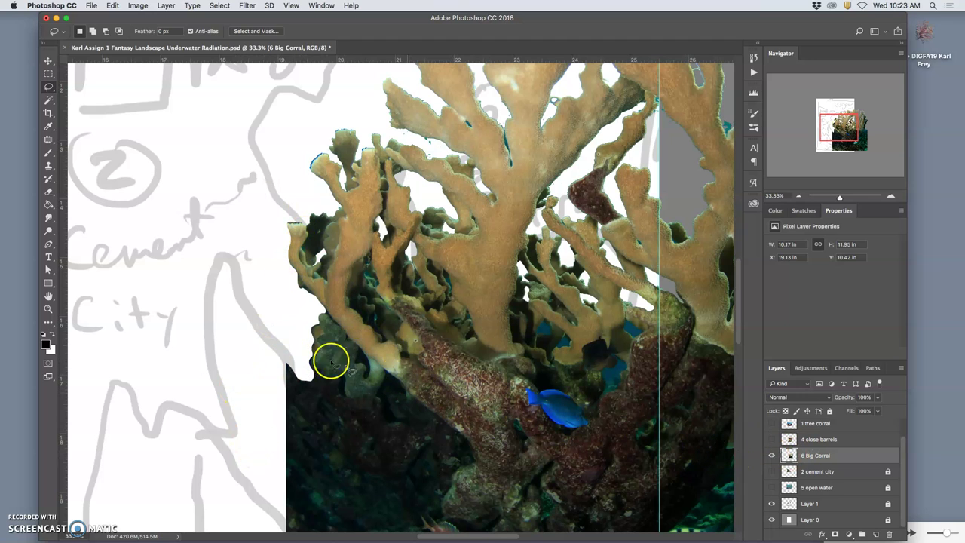
# - Show 2 cement city and 5 open water, compare Big Corral on/off, zoom to 25%
pyautogui.click(771, 471)
pyautogui.click(771, 487)
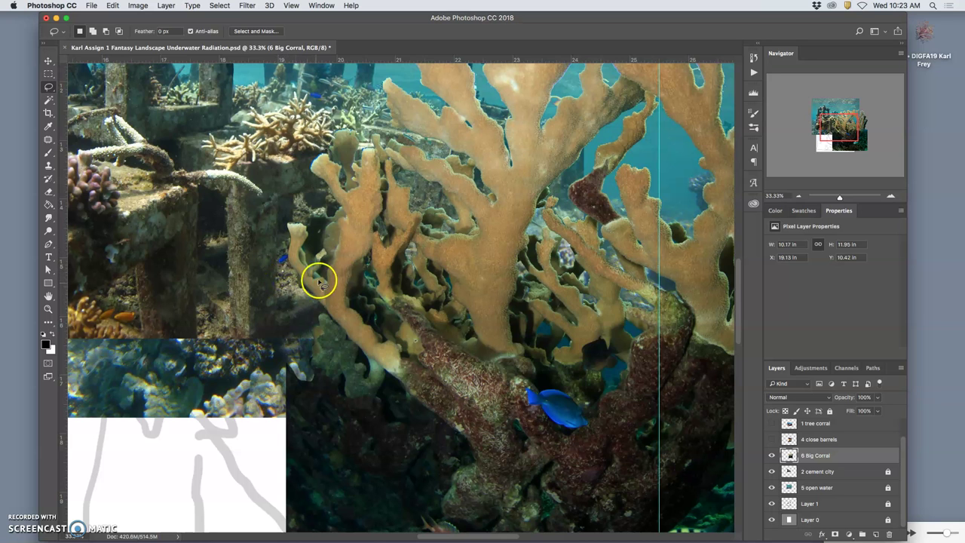
pyautogui.moveTo(356, 267)
pyautogui.mouseDown()
pyautogui.moveTo(377, 284)
pyautogui.moveTo(366, 381)
pyautogui.moveTo(443, 453)
pyautogui.moveTo(427, 468)
pyautogui.moveTo(383, 469)
pyautogui.moveTo(409, 464)
pyautogui.mouseUp()
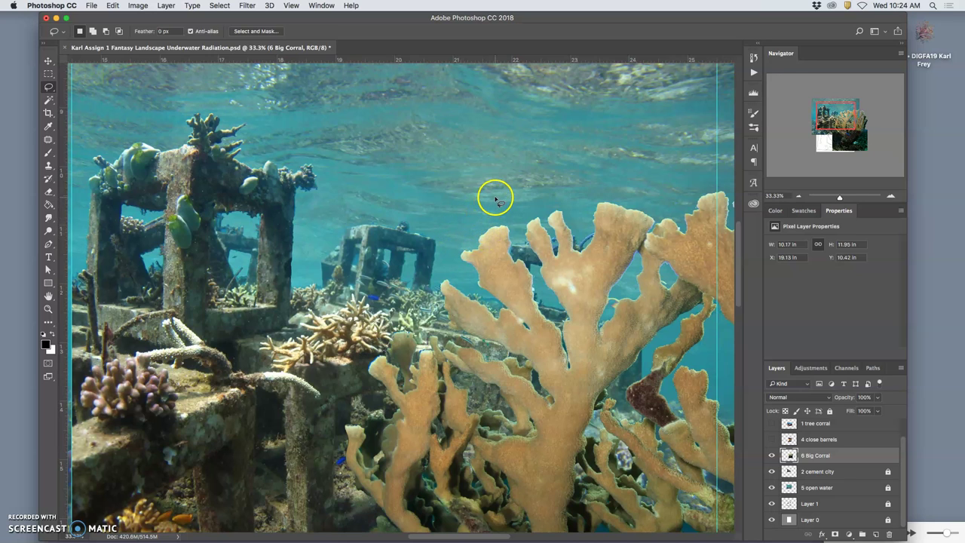
pyautogui.moveTo(494, 197); pyautogui.dragTo(414, 179)
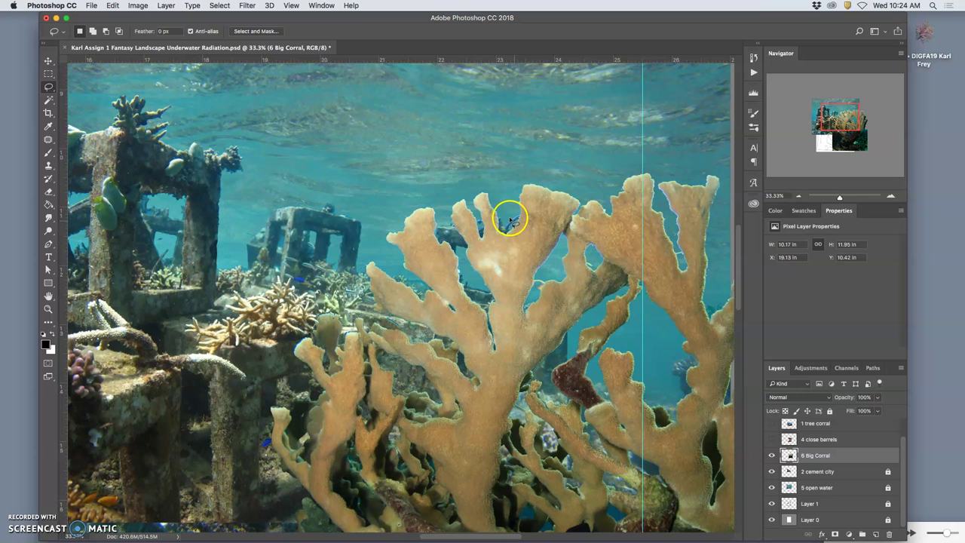
pyautogui.click(772, 455)
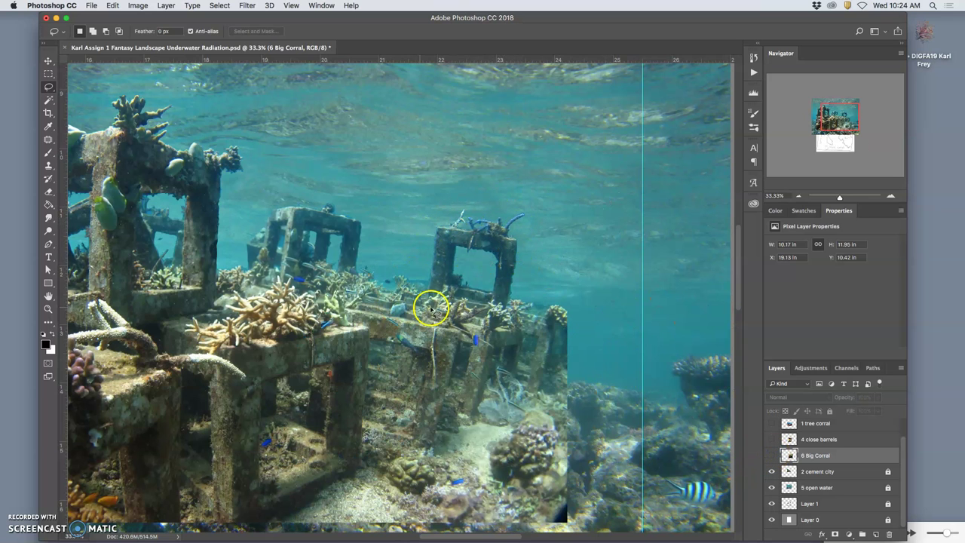
pyautogui.click(773, 455)
pyautogui.click(773, 455)
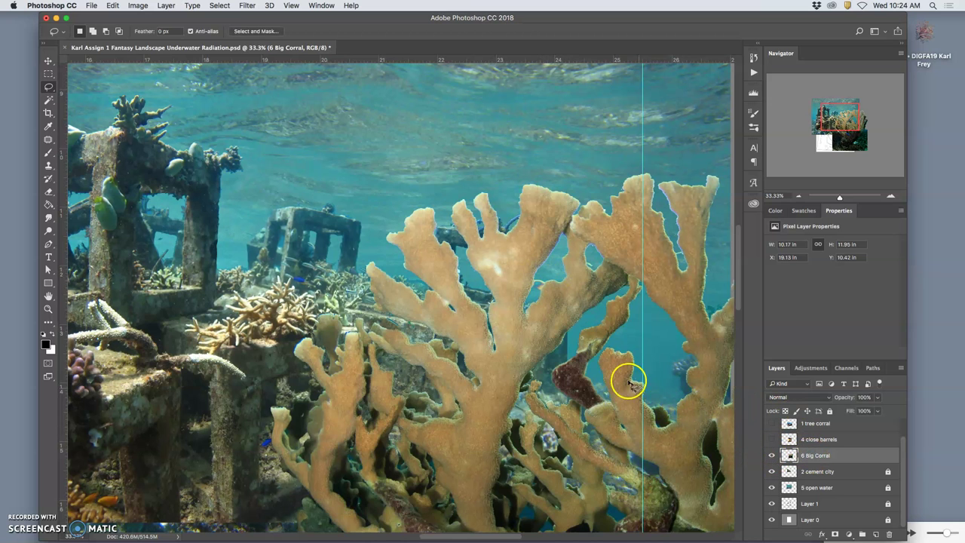
pyautogui.press('super+minus')
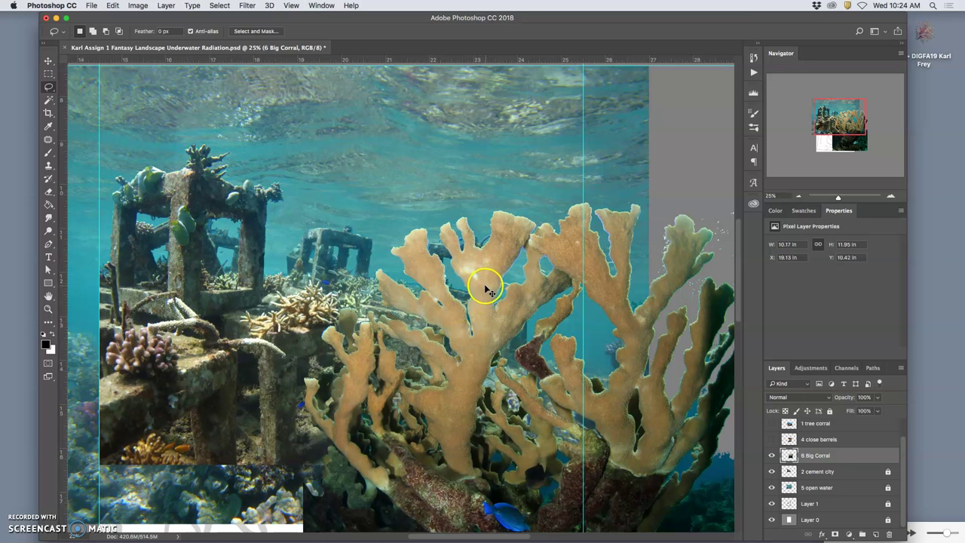
# - Start a Warp on 6 Big Corral and reshape its lower-left branches
pyautogui.press('super+t')
pyautogui.rightClick(490, 283)
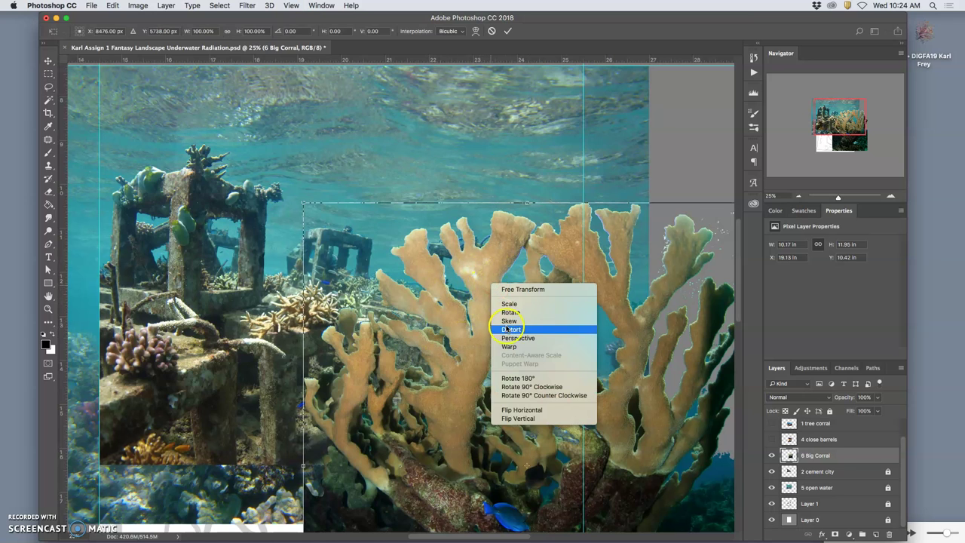
pyautogui.click(509, 346)
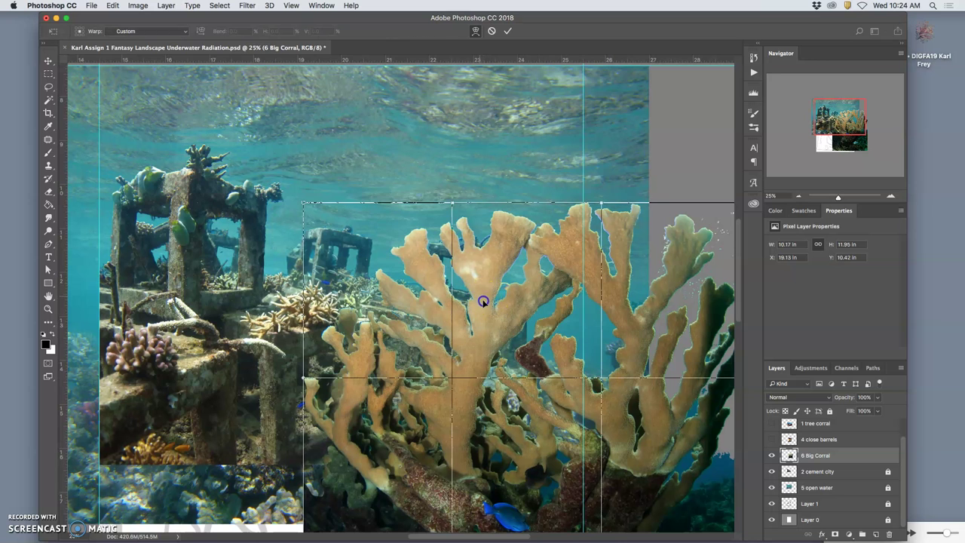
pyautogui.moveTo(482, 301); pyautogui.dragTo(491, 301)
pyautogui.moveTo(395, 340); pyautogui.dragTo(398, 347)
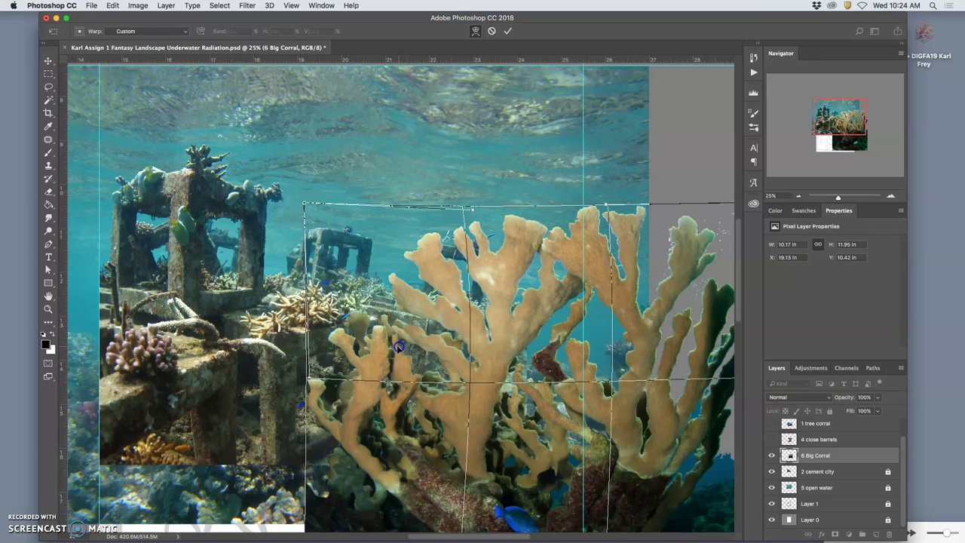
pyautogui.moveTo(334, 325); pyautogui.dragTo(330, 325)
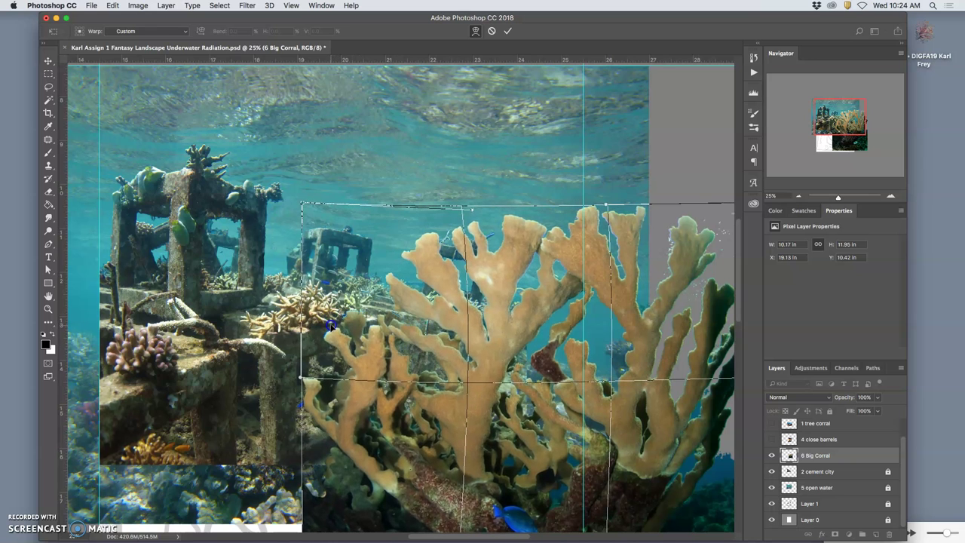
pyautogui.moveTo(334, 448); pyautogui.dragTo(328, 466)
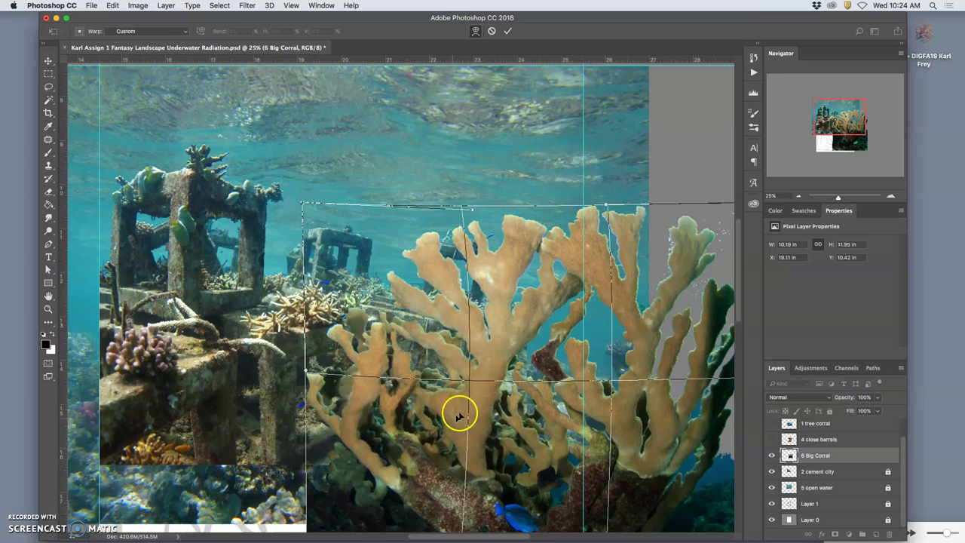
# - Pull the coral's top down and left over the ruins and shift its centre right
pyautogui.moveTo(506, 324); pyautogui.dragTo(490, 282)
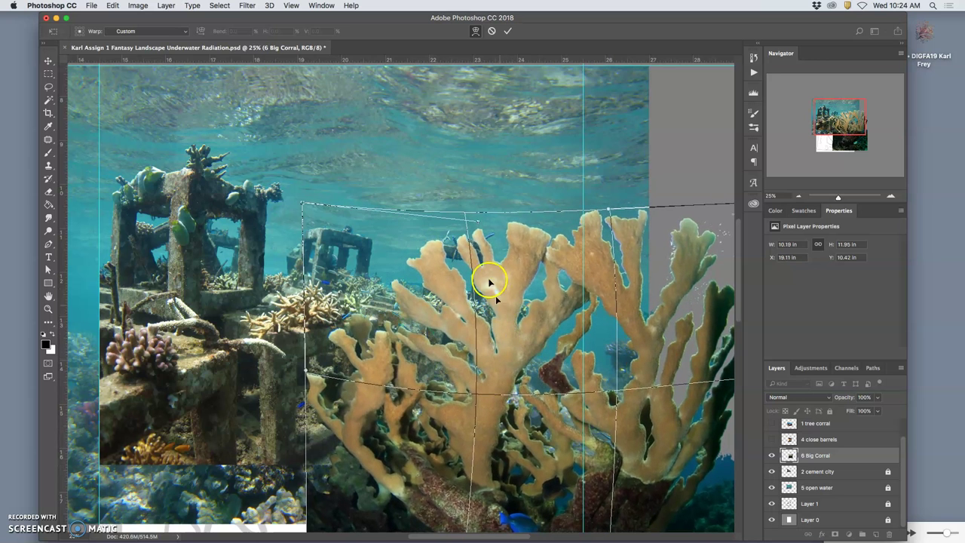
pyautogui.moveTo(315, 209); pyautogui.dragTo(351, 272)
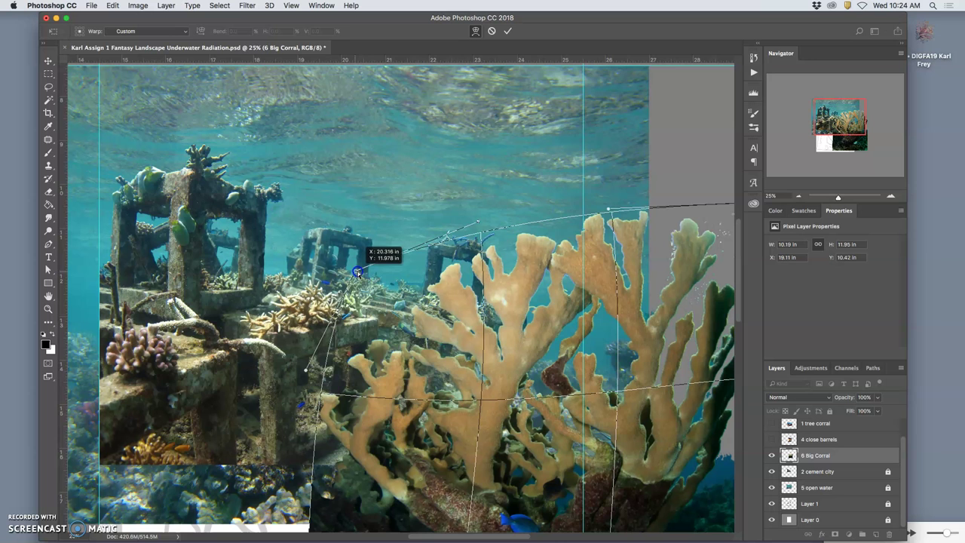
pyautogui.moveTo(551, 276); pyautogui.dragTo(557, 294)
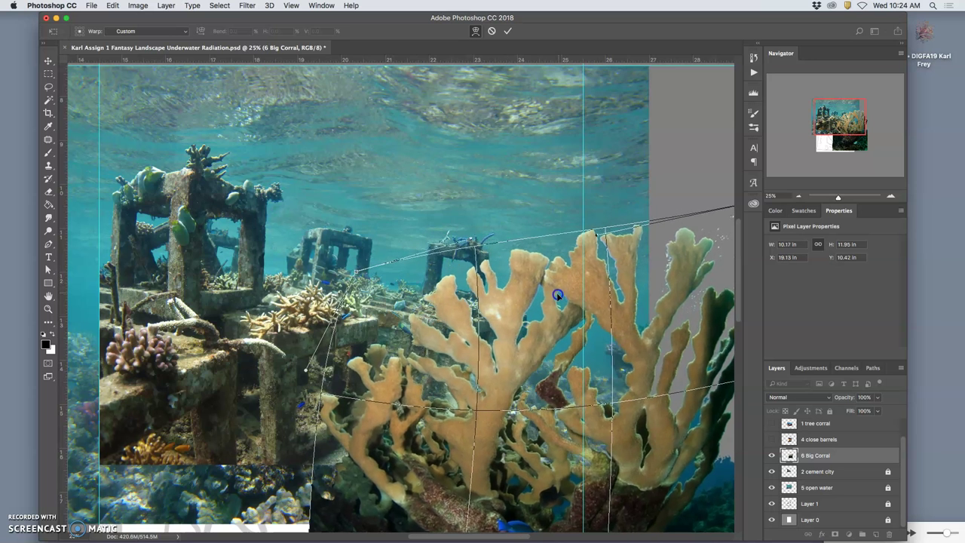
pyautogui.moveTo(409, 383); pyautogui.dragTo(401, 374)
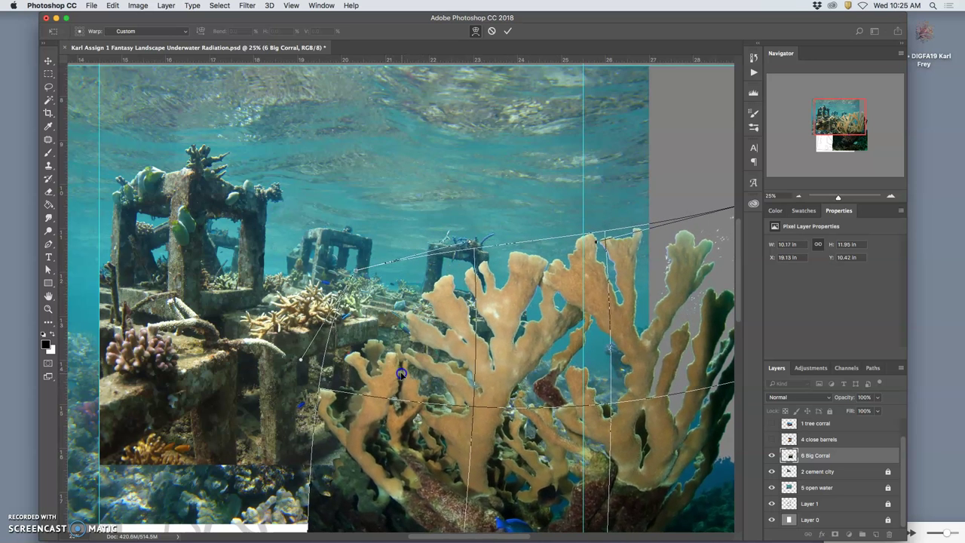
pyautogui.moveTo(390, 315); pyautogui.dragTo(380, 278)
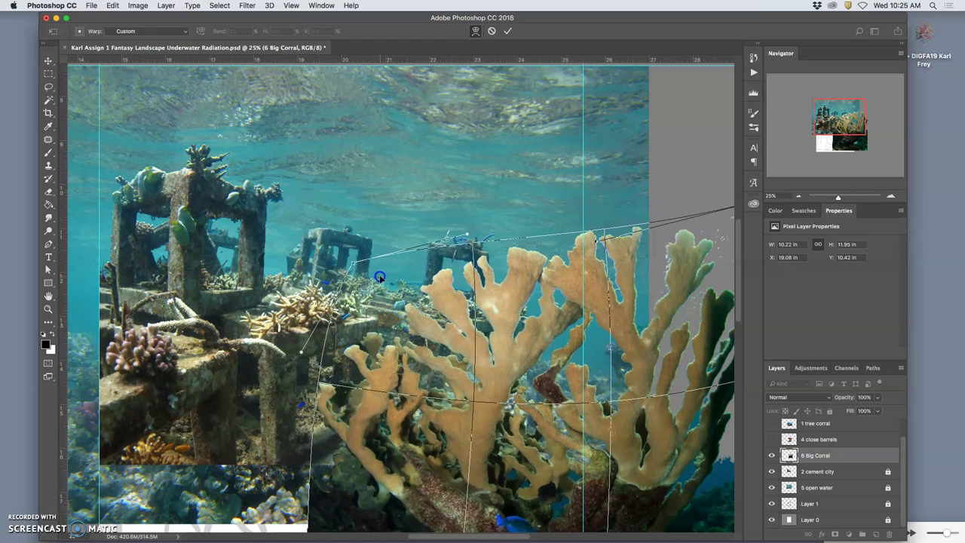
pyautogui.moveTo(470, 370); pyautogui.dragTo(500, 383)
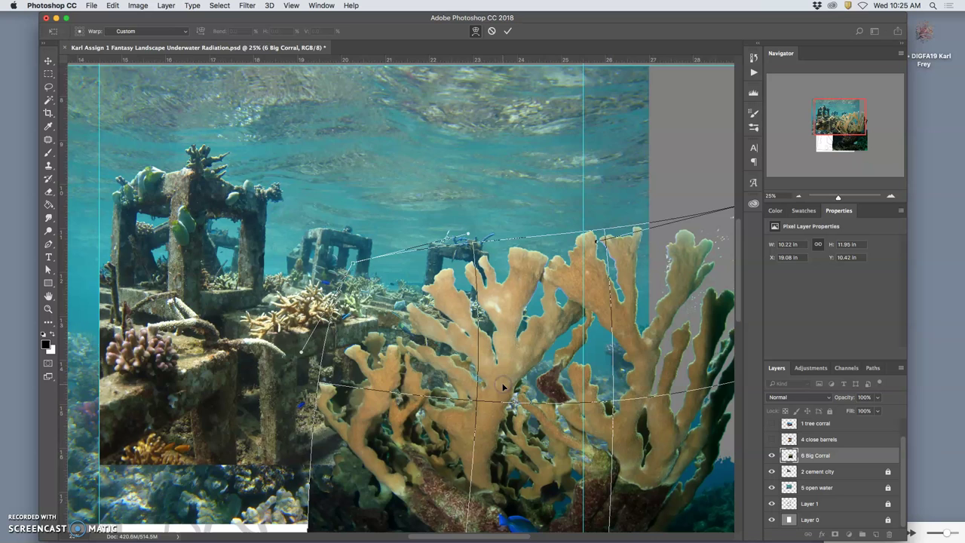
pyautogui.press('super+minus')
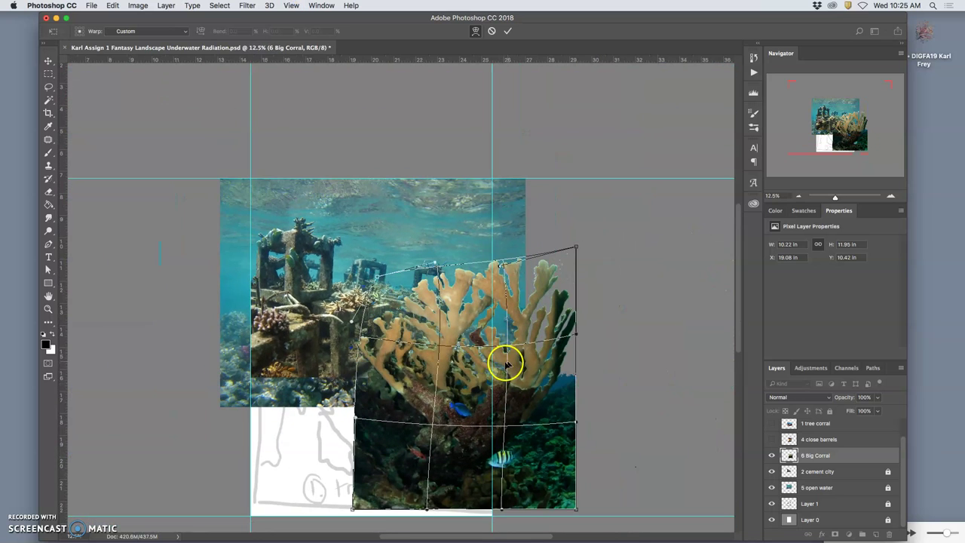
# - Commit the warp on the 6 Big Corral coral, compare before and after, and keep it warped
pyautogui.press('Return')
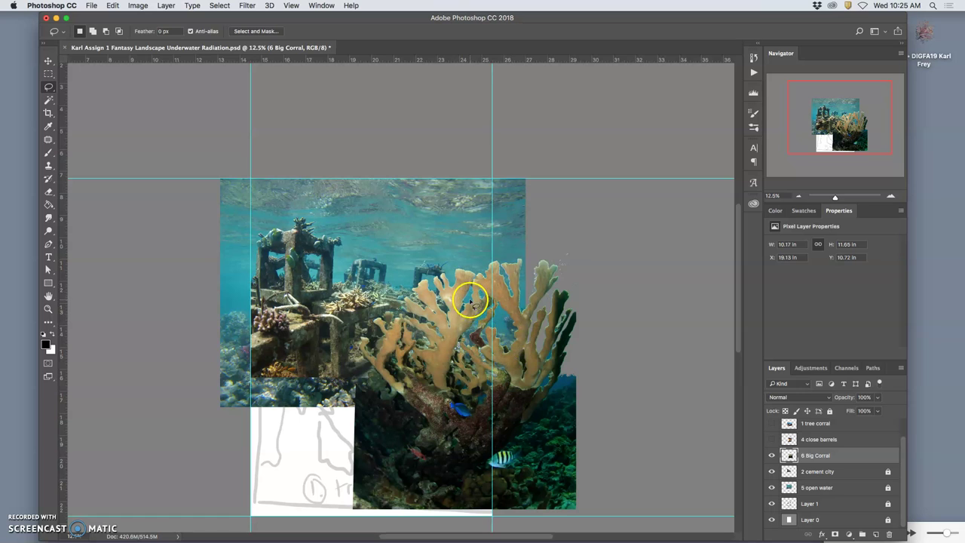
pyautogui.scroll(-2, 476, 345)
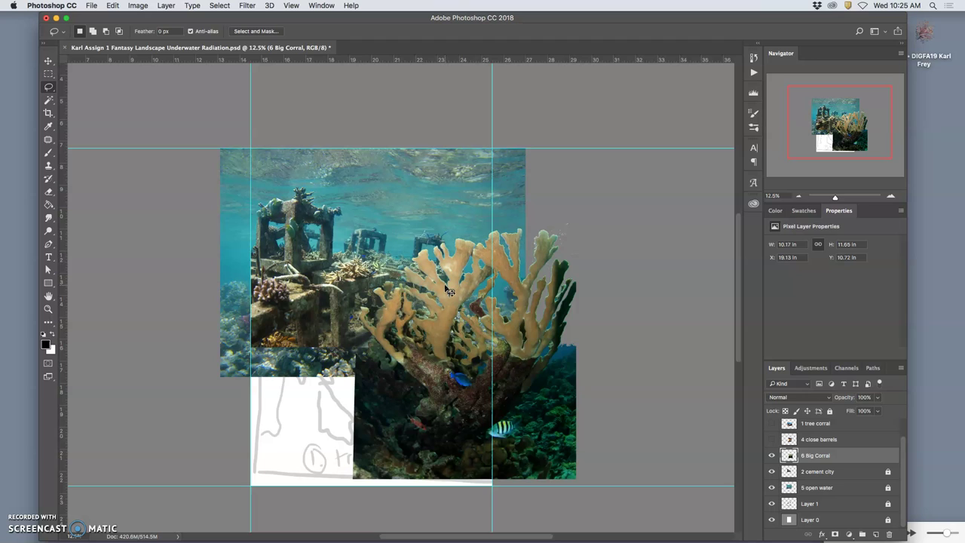
pyautogui.press('super+z')
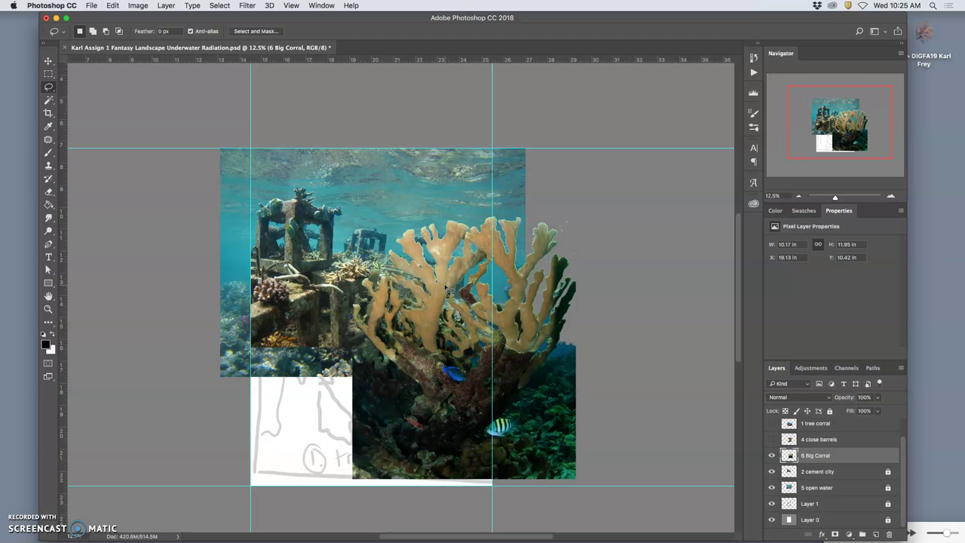
pyautogui.press('super+z')
pyautogui.press('super+z')
pyautogui.press('super+z')
pyautogui.press('super+z')
pyautogui.press('super+z')
pyautogui.press('super+z')
pyautogui.press('super+z')
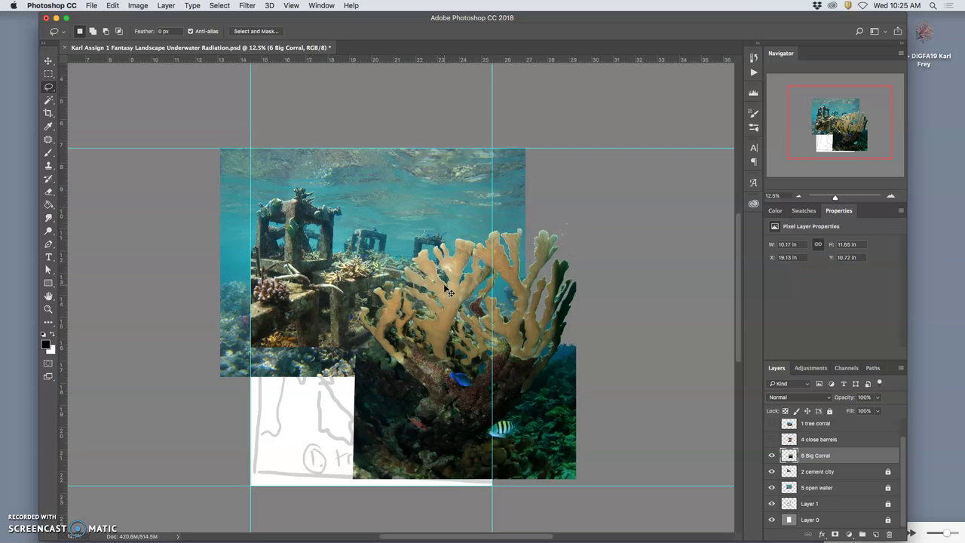
pyautogui.press('super+z')
pyautogui.press('super+z')
pyautogui.press('super+z')
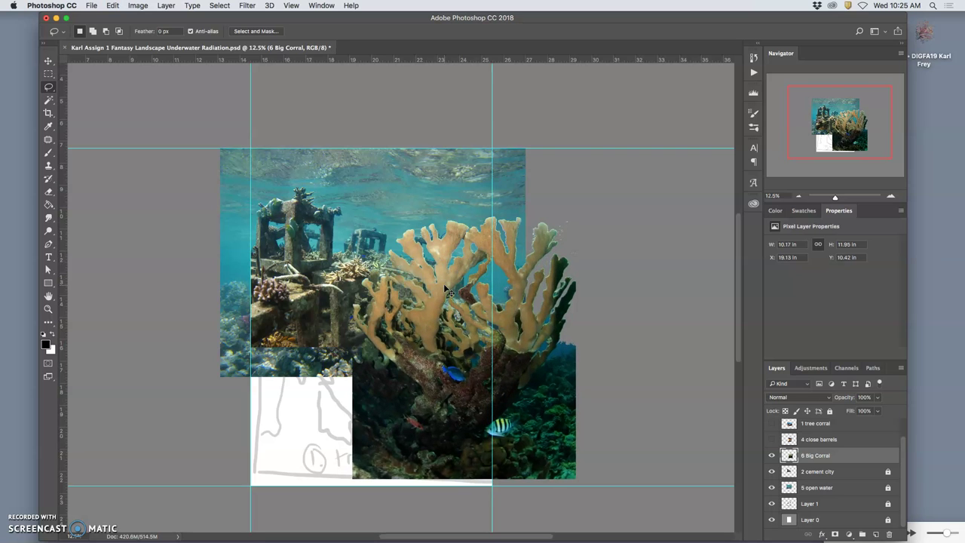
pyautogui.press('super+z')
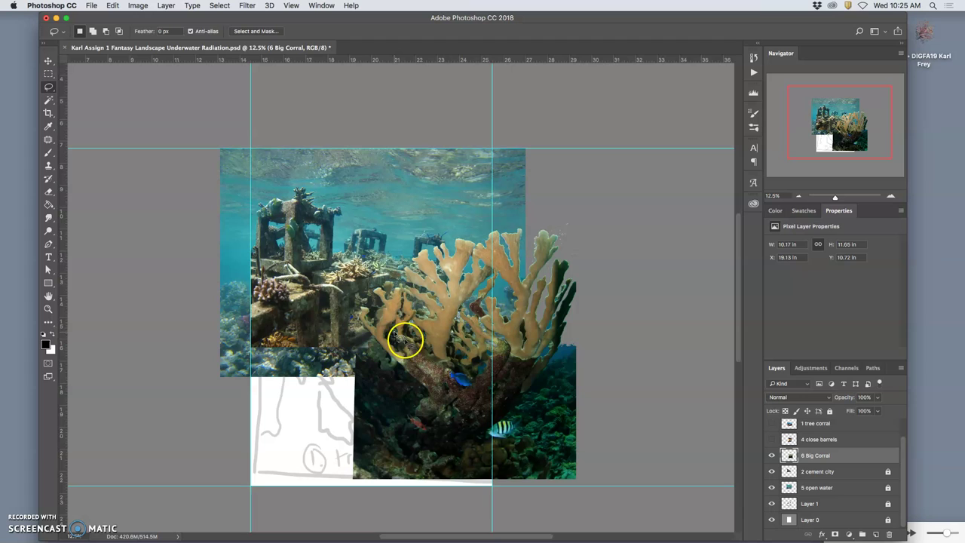
pyautogui.click(837, 456)
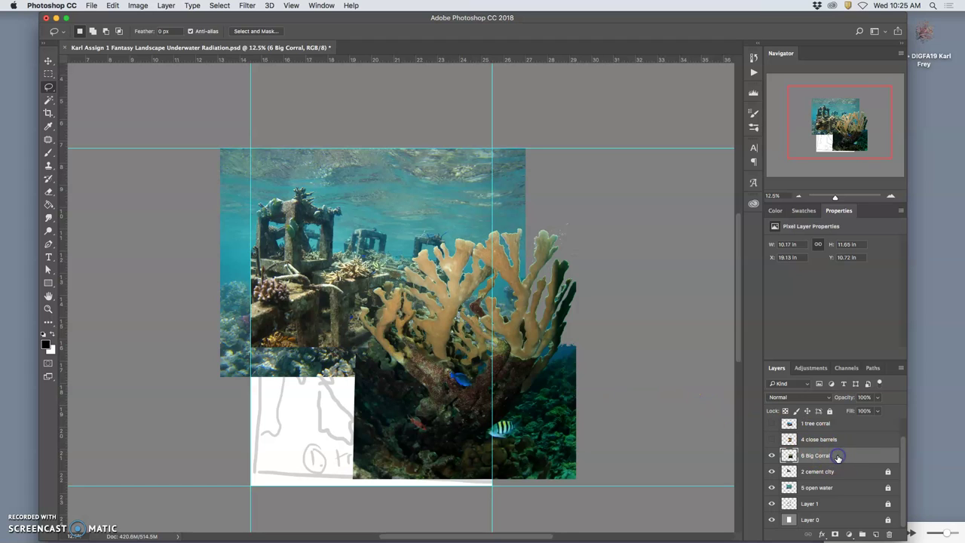
# - Lock the 6 Big Corral layer, show and select 4 close barrels, and zoom to 25%
pyautogui.click(830, 411)
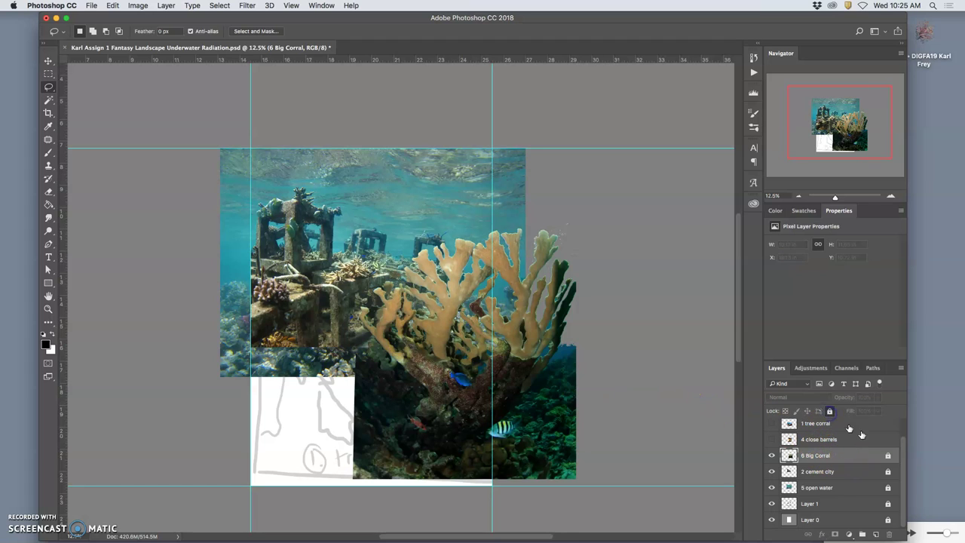
pyautogui.click(771, 439)
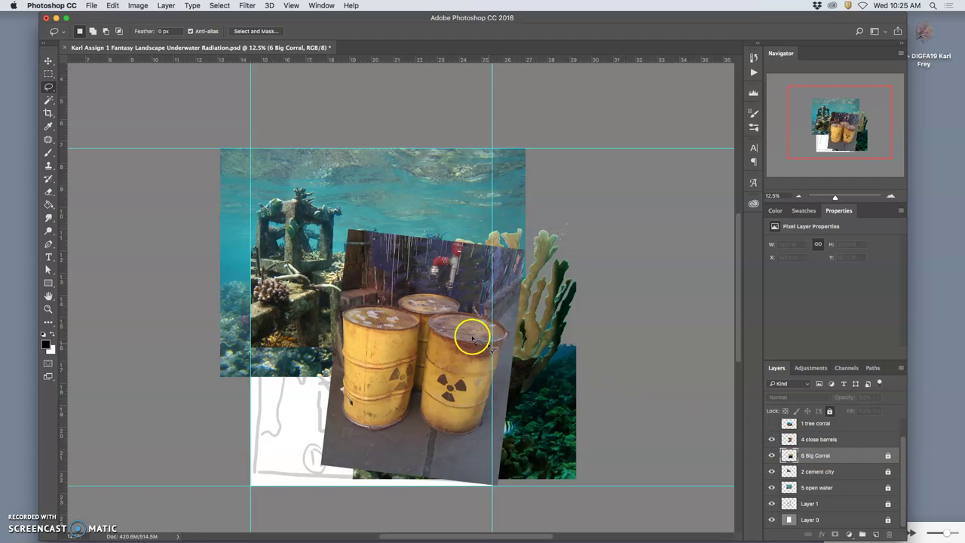
pyautogui.click(827, 440)
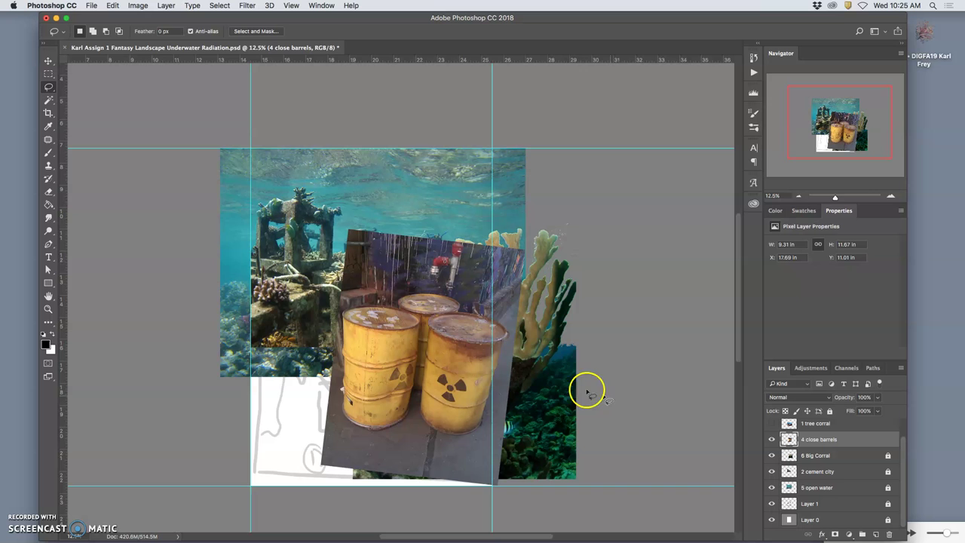
pyautogui.press('super+plus')
pyautogui.press('super+plus')
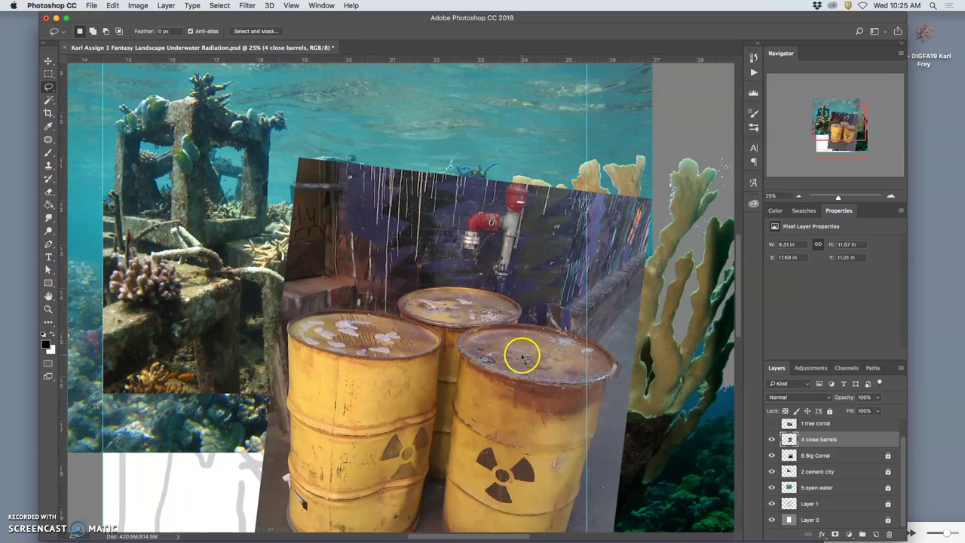
pyautogui.scroll(-3, 522, 357)
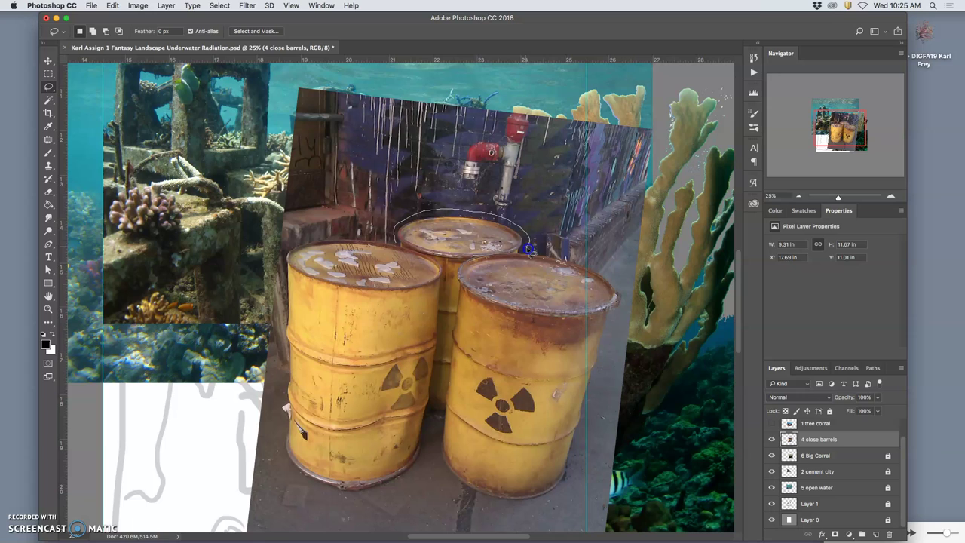
# - Draw a freehand lasso outline around the three yellow barrels
pyautogui.moveTo(530, 250); pyautogui.dragTo(589, 262)
pyautogui.moveTo(623, 295)
pyautogui.mouseDown()
pyautogui.moveTo(609, 325)
pyautogui.moveTo(611, 355)
pyautogui.moveTo(578, 463)
pyautogui.mouseUp()
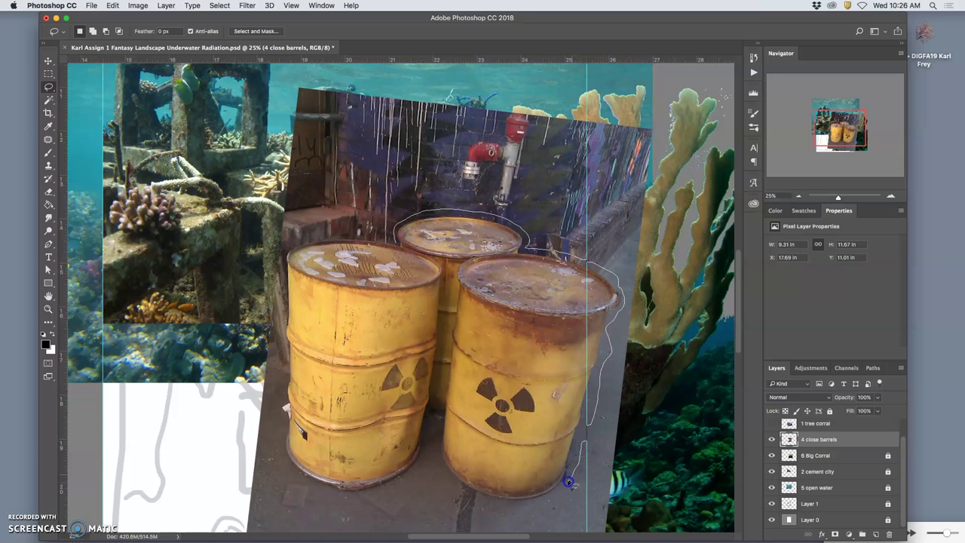
pyautogui.moveTo(542, 500)
pyautogui.mouseDown()
pyautogui.moveTo(477, 502)
pyautogui.moveTo(428, 470)
pyautogui.moveTo(362, 496)
pyautogui.moveTo(323, 496)
pyautogui.moveTo(300, 488)
pyautogui.moveTo(280, 432)
pyautogui.mouseUp()
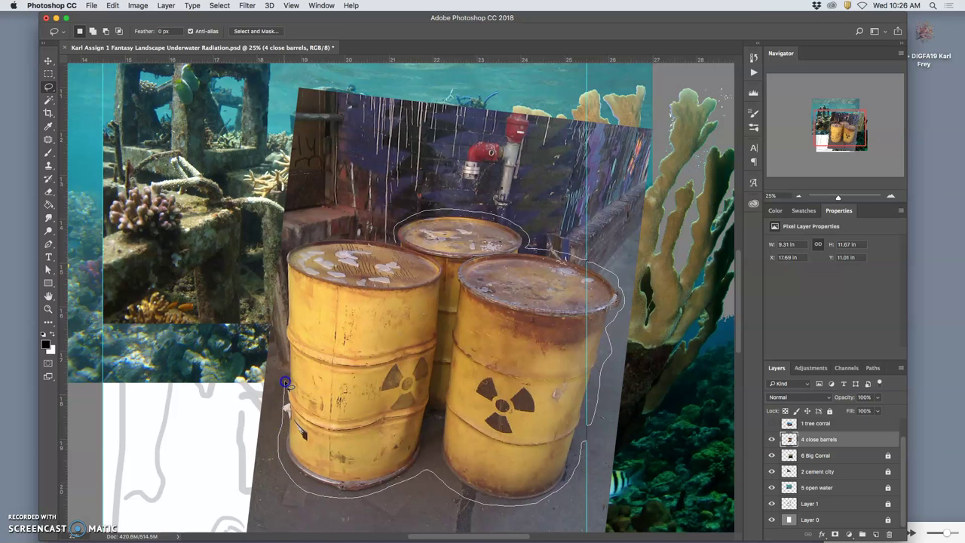
pyautogui.moveTo(285, 359)
pyautogui.mouseDown()
pyautogui.moveTo(282, 282)
pyautogui.moveTo(300, 242)
pyautogui.moveTo(340, 232)
pyautogui.moveTo(385, 244)
pyautogui.mouseUp()
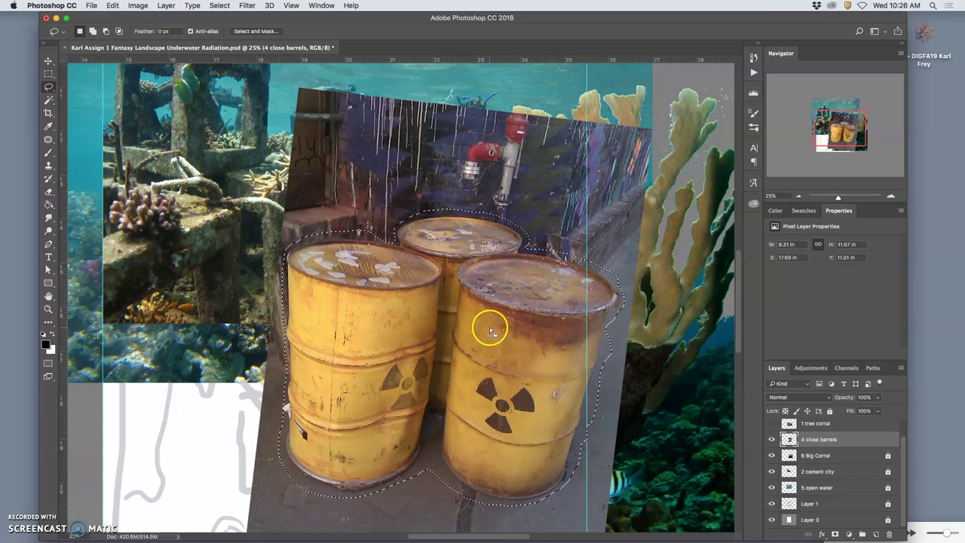
# - Delete the barrels, undo that deletion, then invert the selection with Select > Inverse
pyautogui.press('Delete')
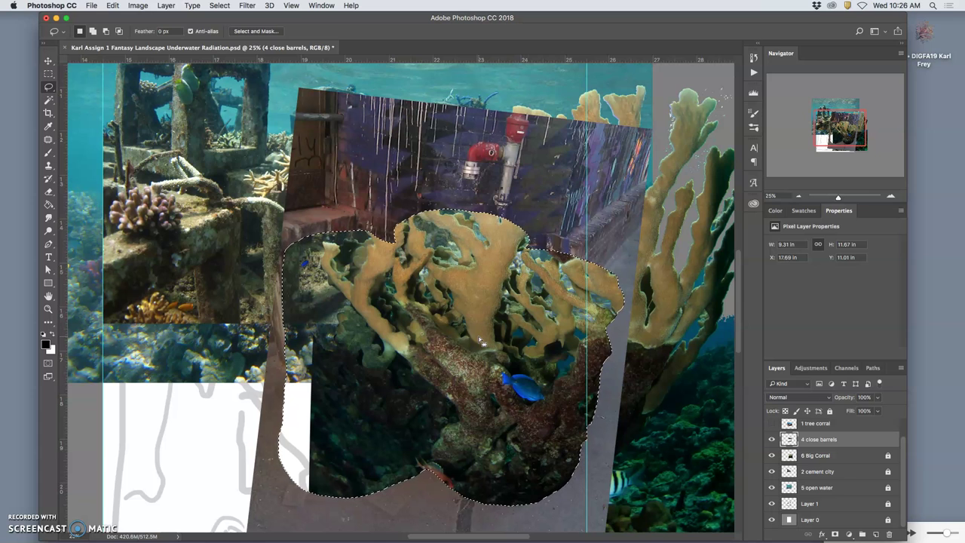
pyautogui.press('super+z')
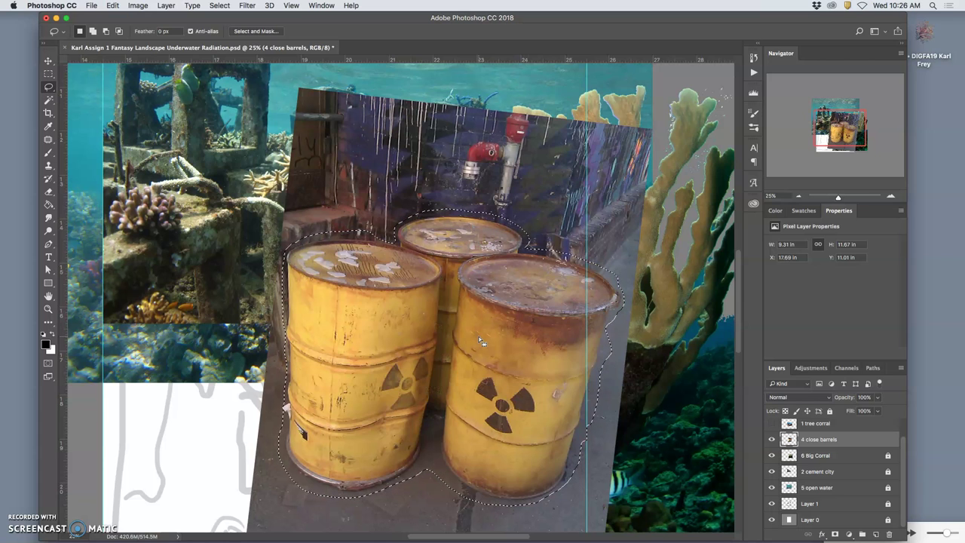
pyautogui.click(220, 6)
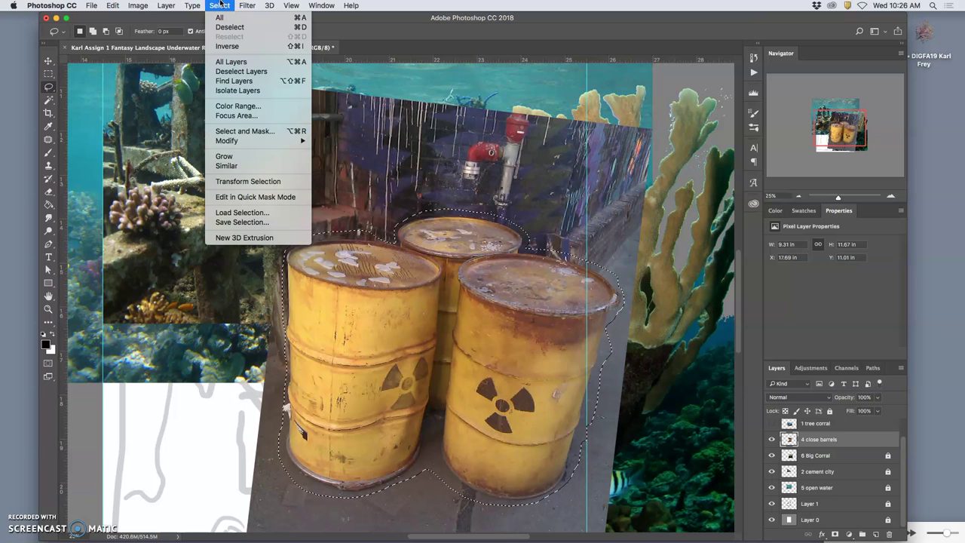
pyautogui.click(229, 47)
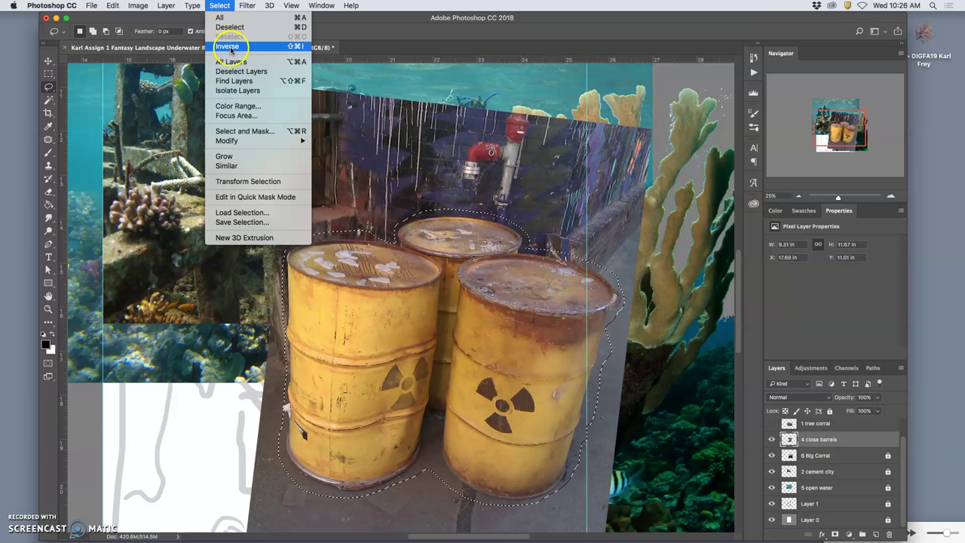